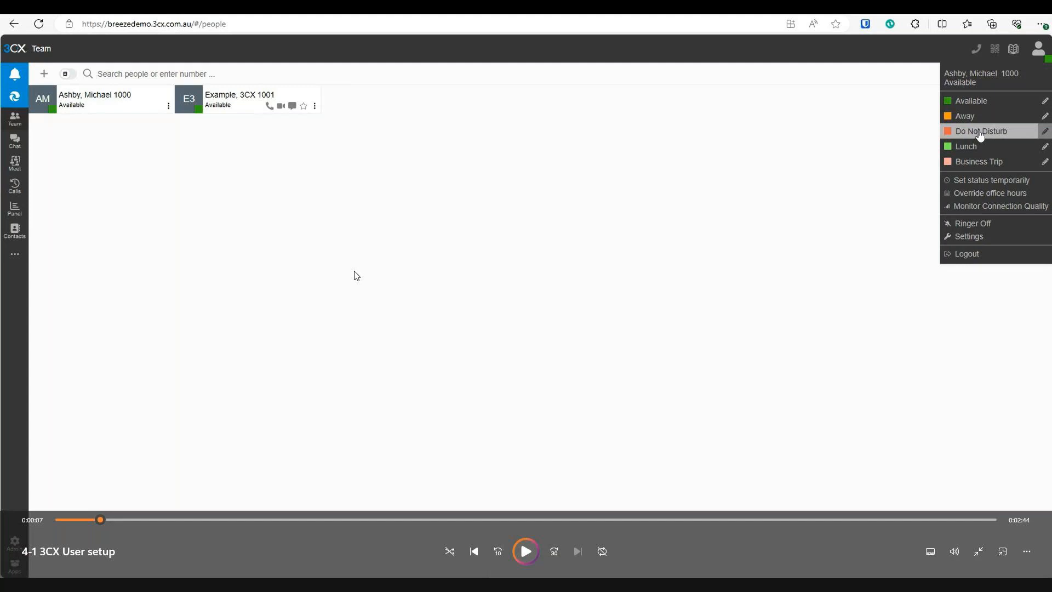
# Step: Play the 3CX user setup video through the temporary status section, pausing at the status and duration choices
pyautogui.press('space')
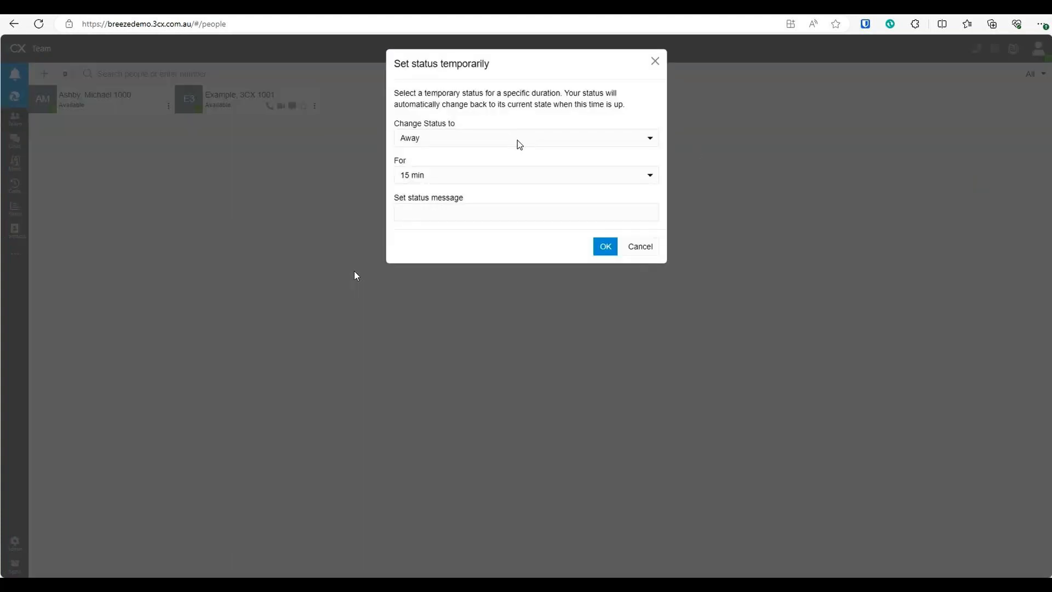
pyautogui.press('space')
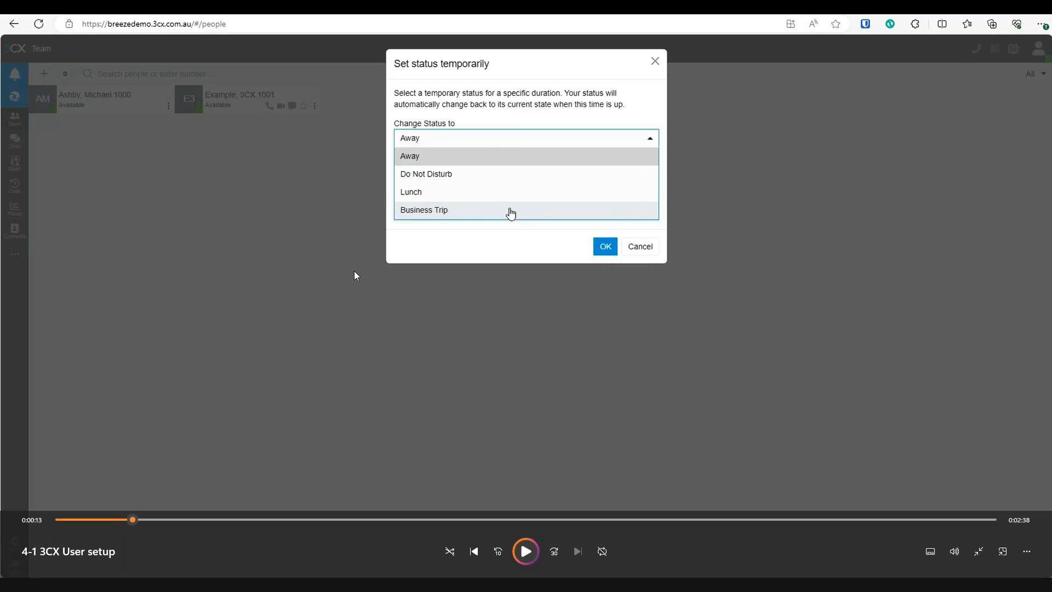
pyautogui.press('space')
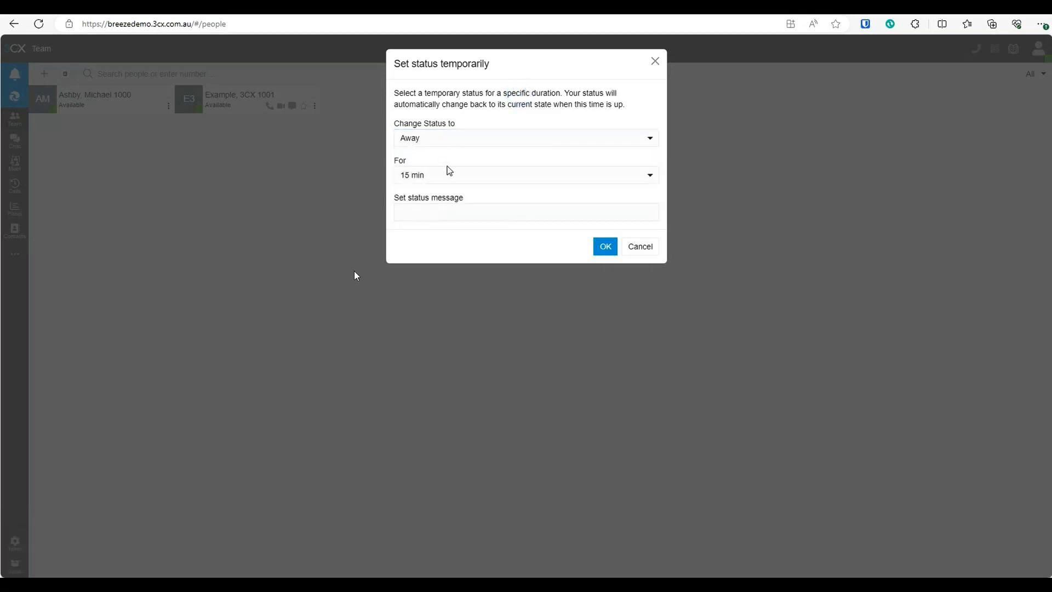
pyautogui.press('space')
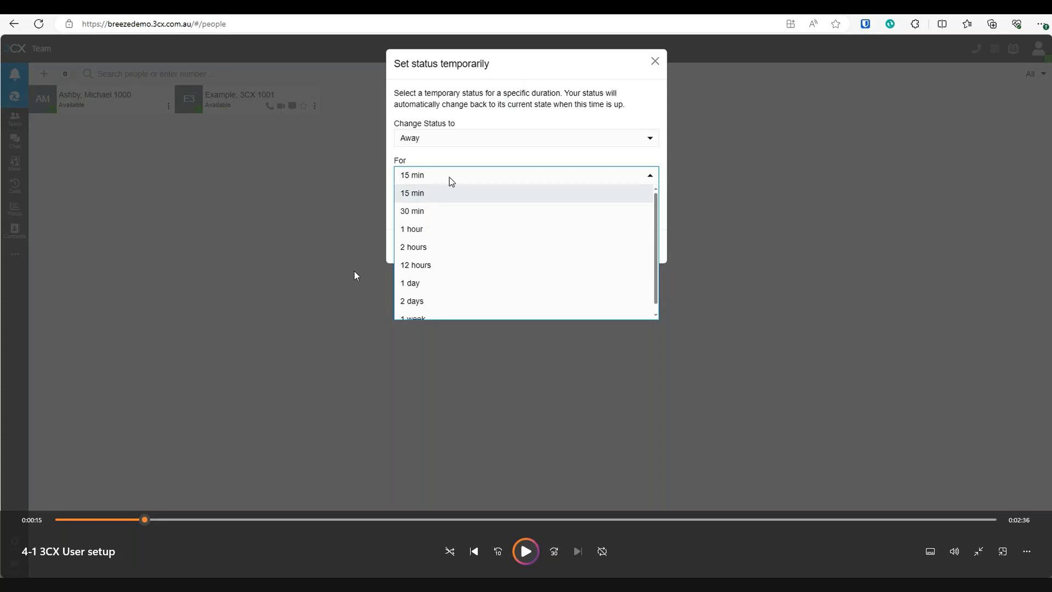
pyautogui.press('space')
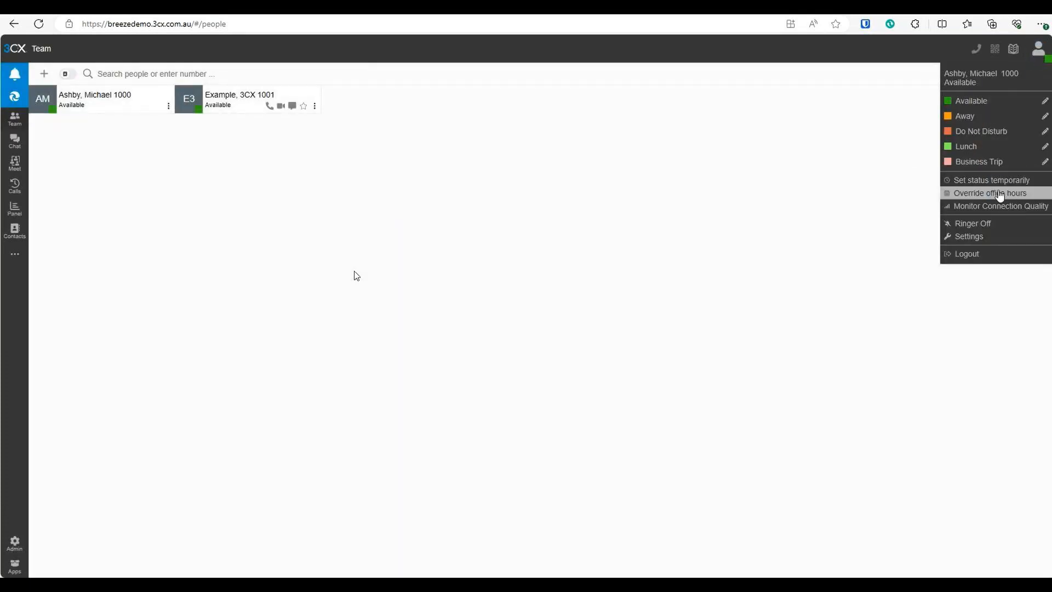
# Step: Continue the video through the Override office hours dialog, pausing to examine its department, override and duration options
pyautogui.press('space')
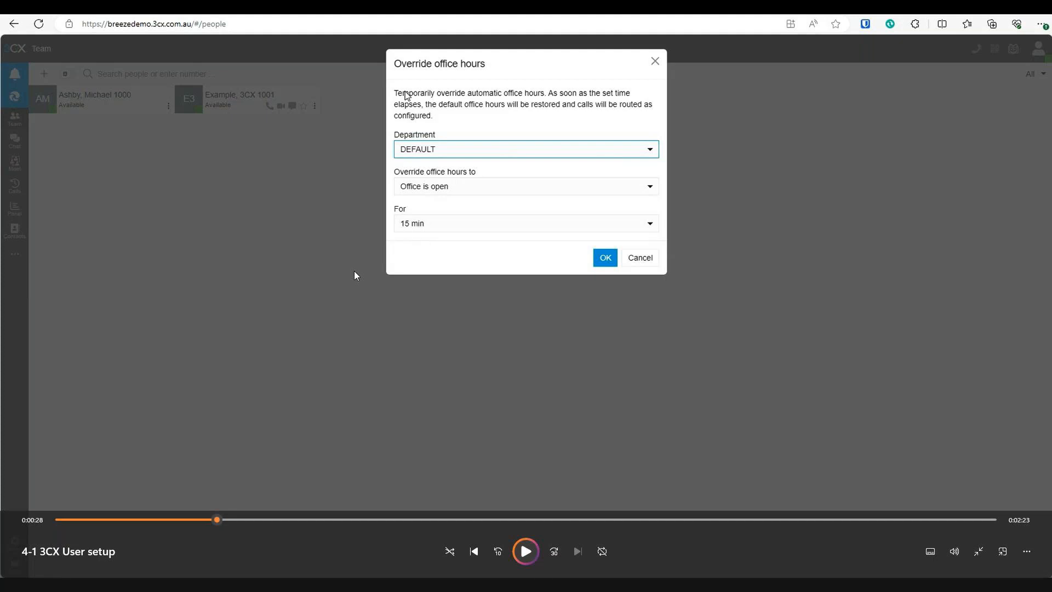
pyautogui.press('space')
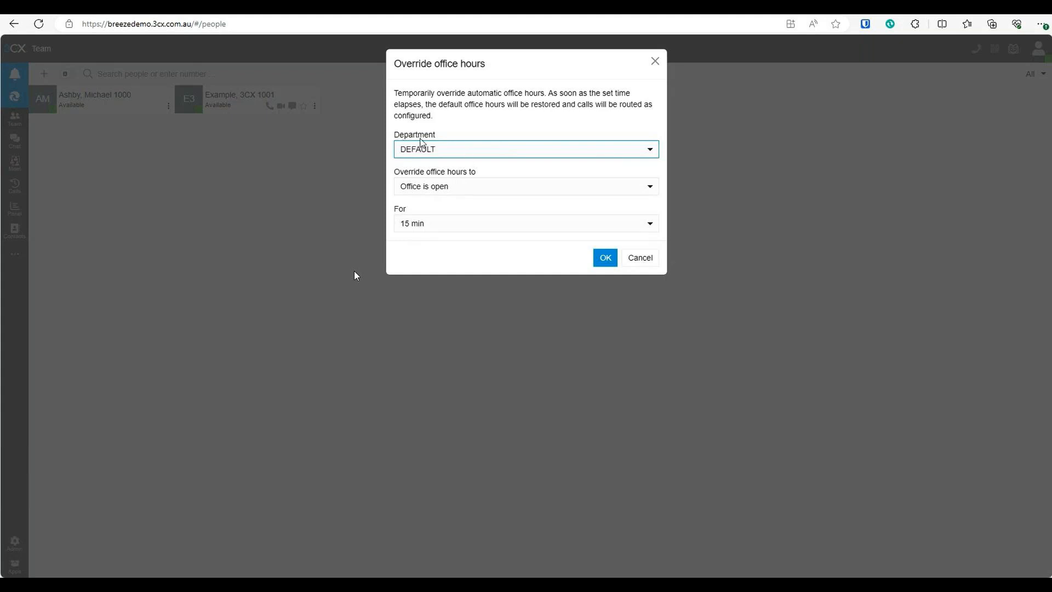
pyautogui.press('space')
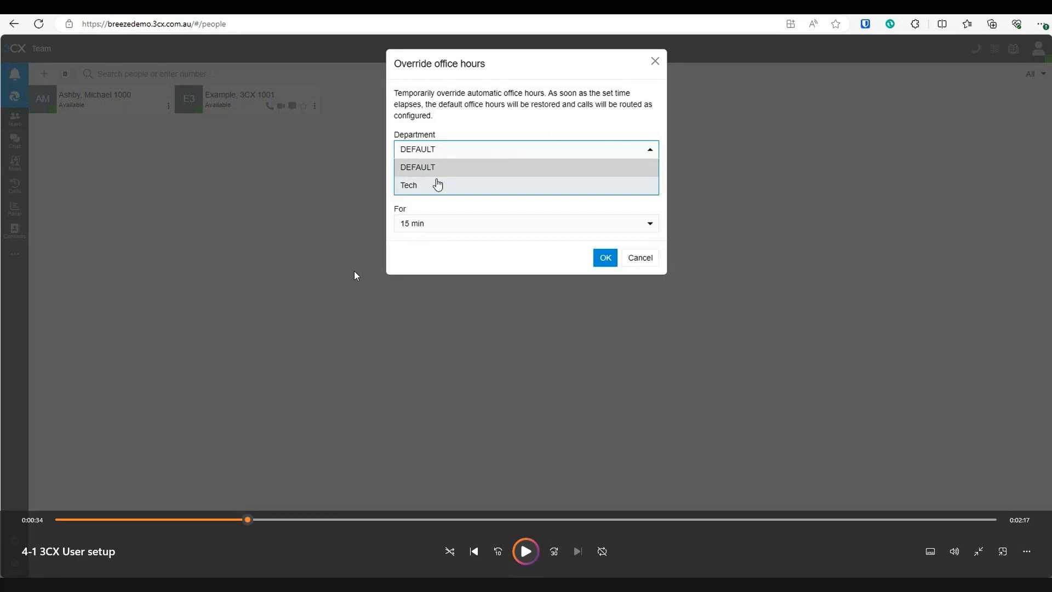
pyautogui.press('space')
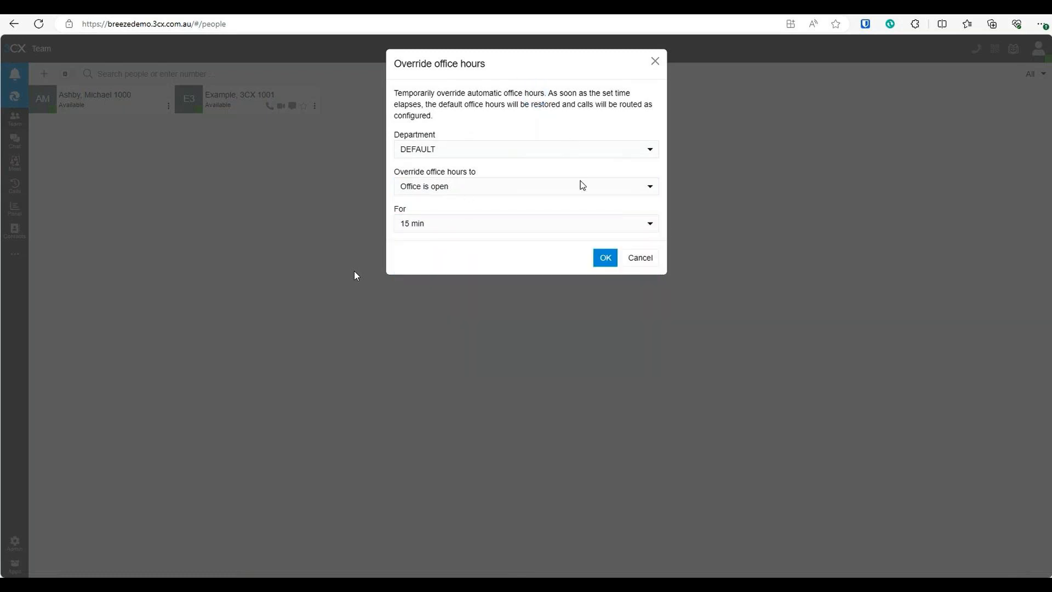
pyautogui.press('space')
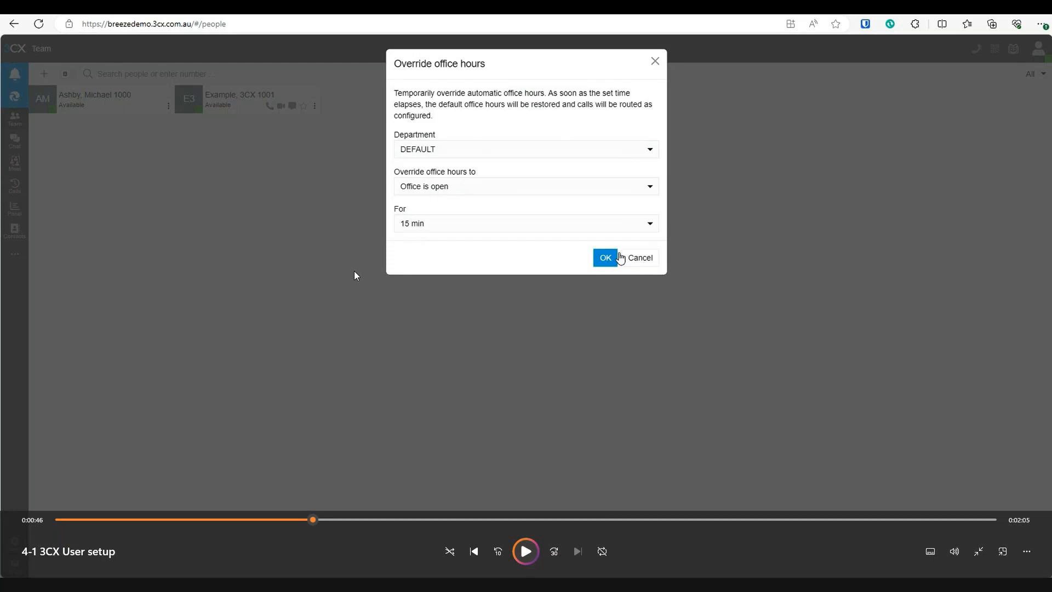
# Step: Play the video through the user's General settings page, pausing to examine the account details before Call Forwarding opens
pyautogui.press('space')
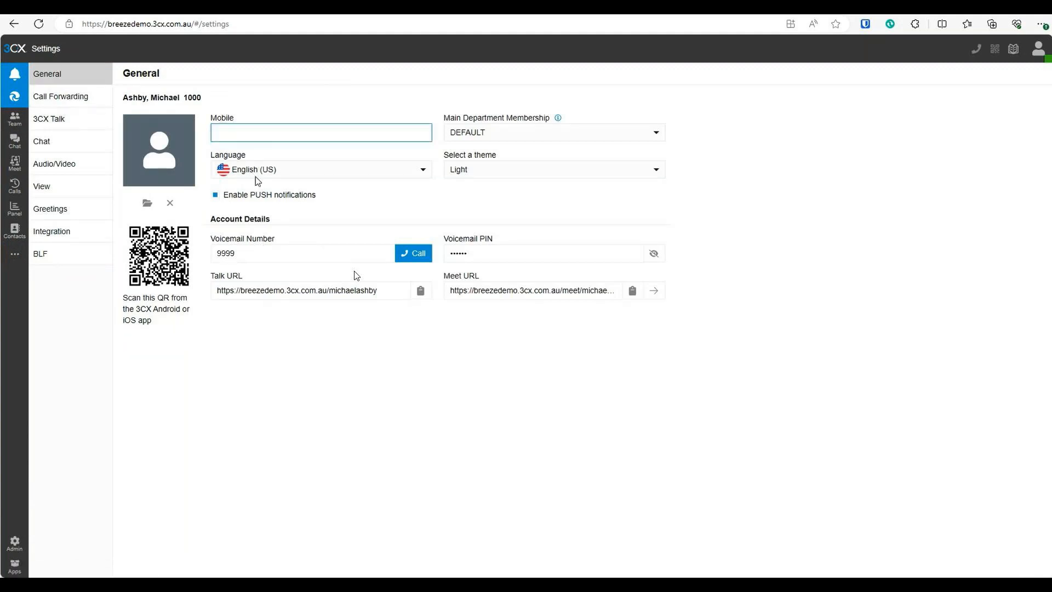
pyautogui.press('space')
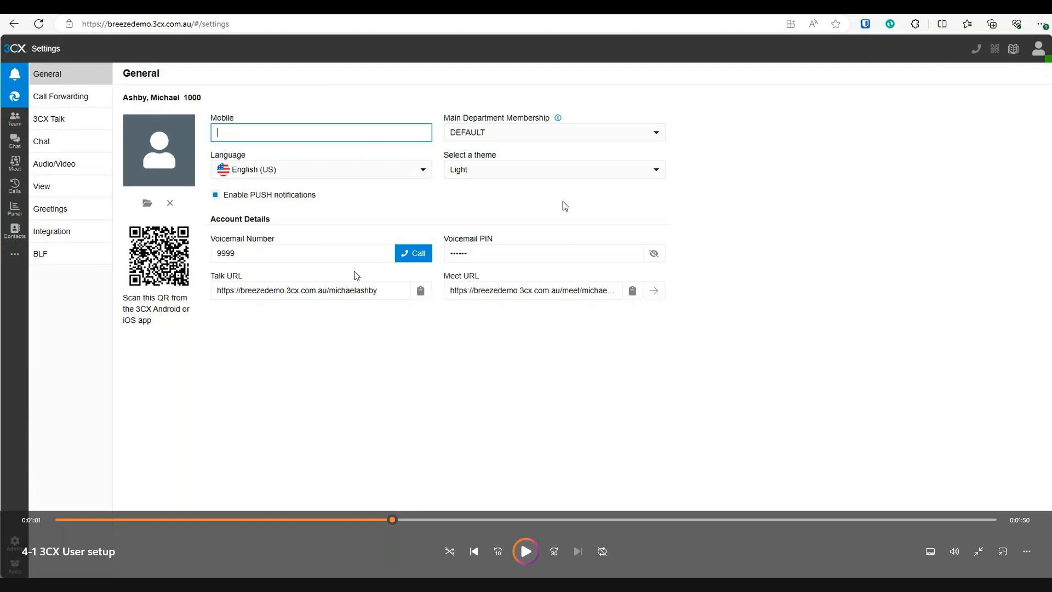
pyautogui.press('space')
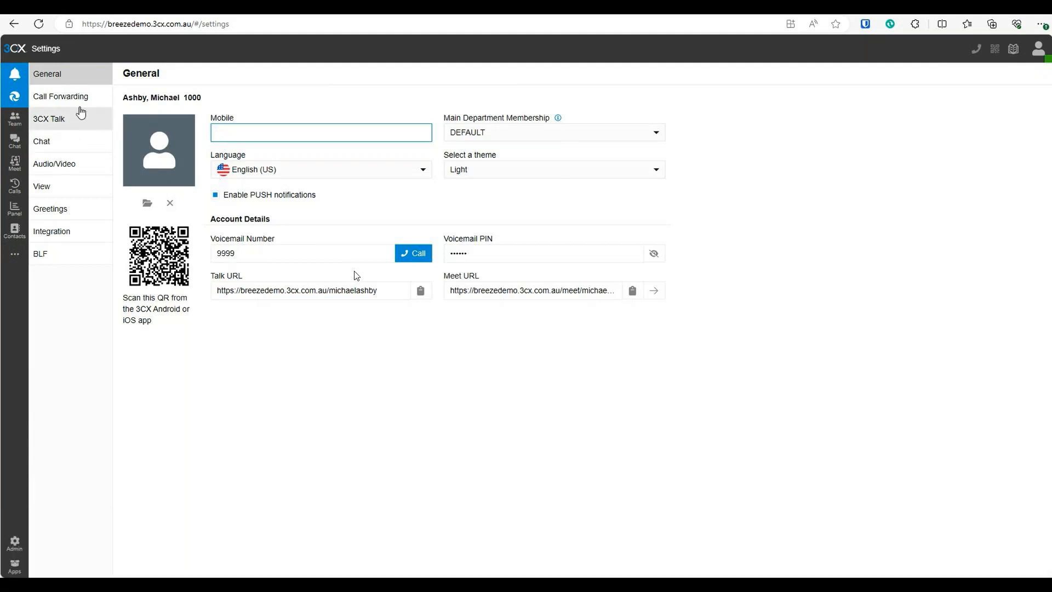
pyautogui.press('space')
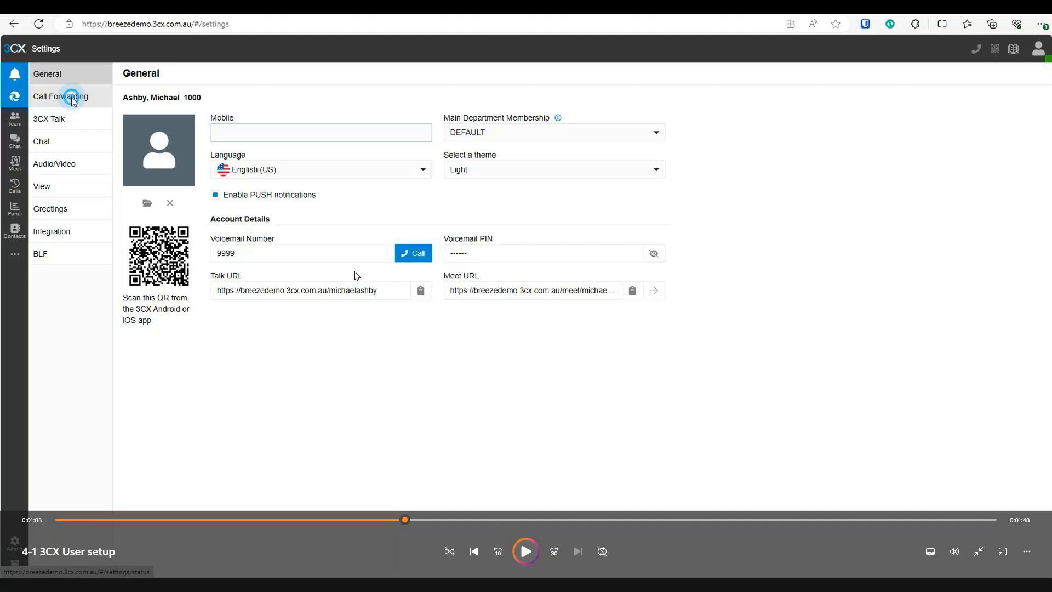
# Step: Play the video through the Call Forwarding section, pausing on the Available status rules before continuing to Exceptions
pyautogui.press('space')
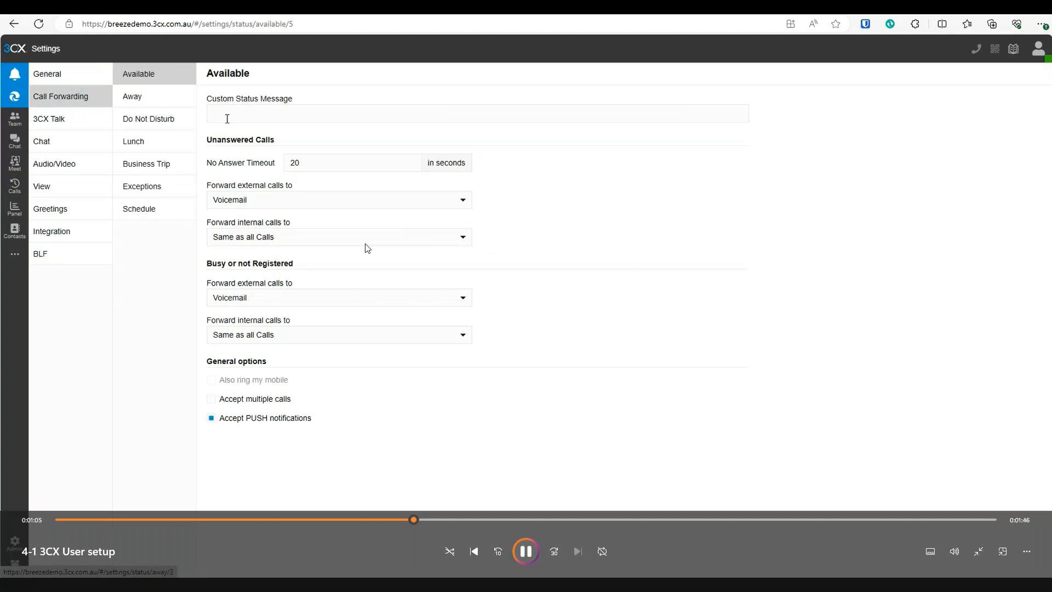
pyautogui.press('space')
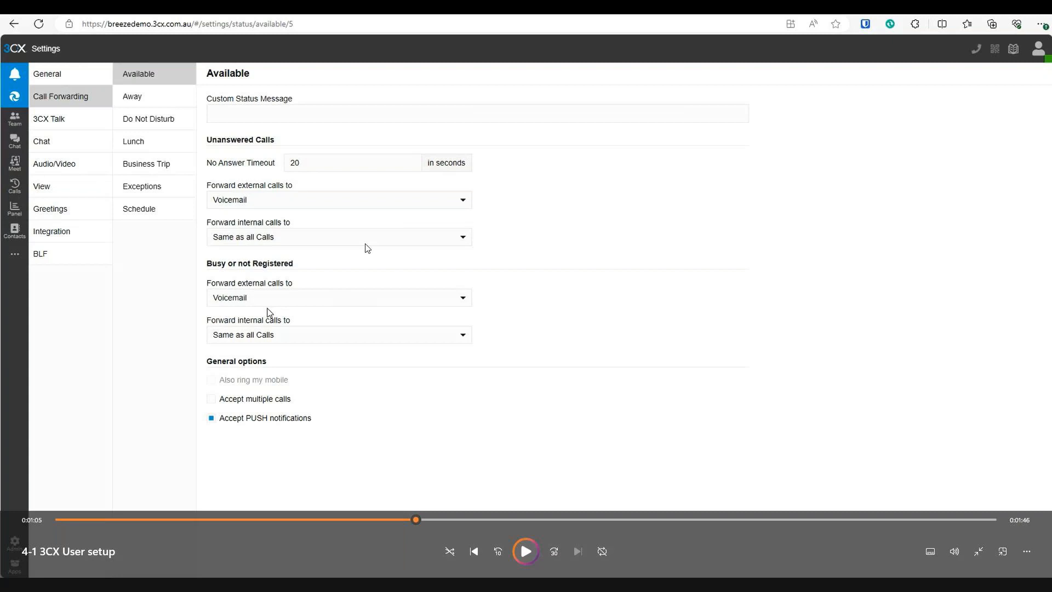
pyautogui.press('space')
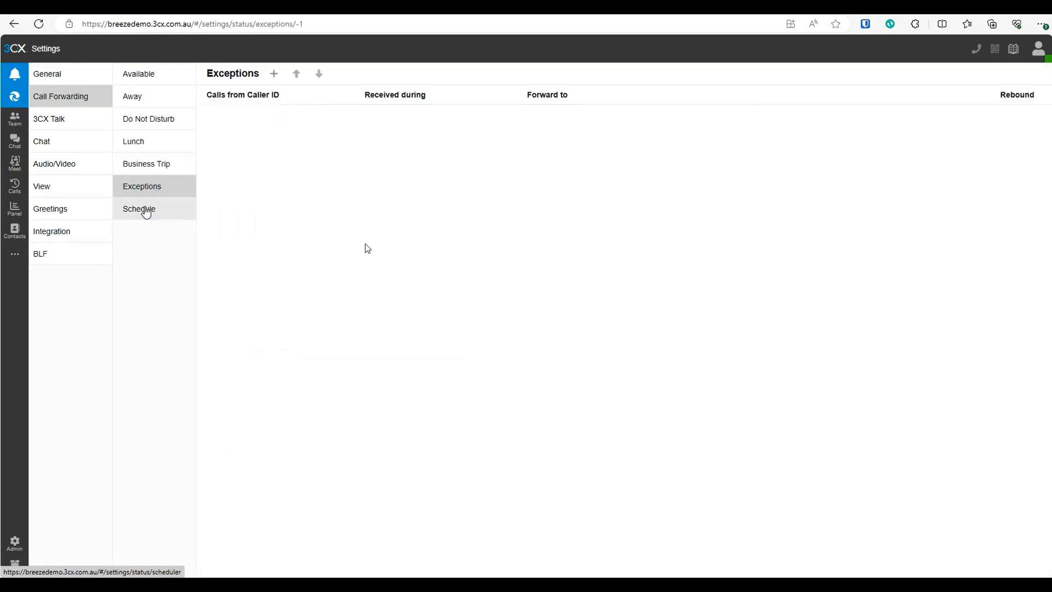
# Step: Step through the video's Schedule section, pausing to examine the working hours and outbound call restriction options
pyautogui.press('space')
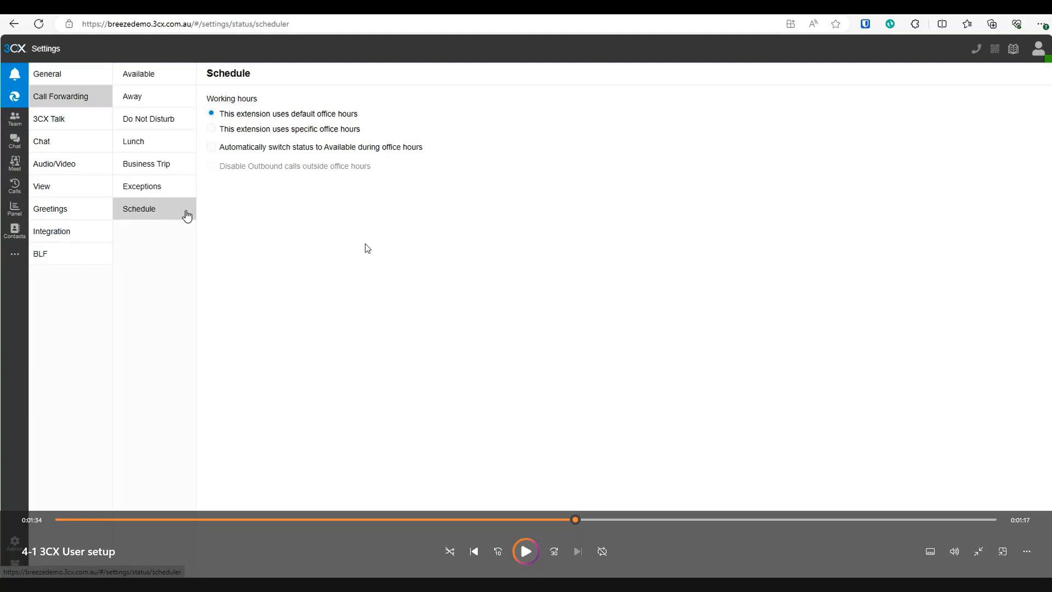
pyautogui.press('space')
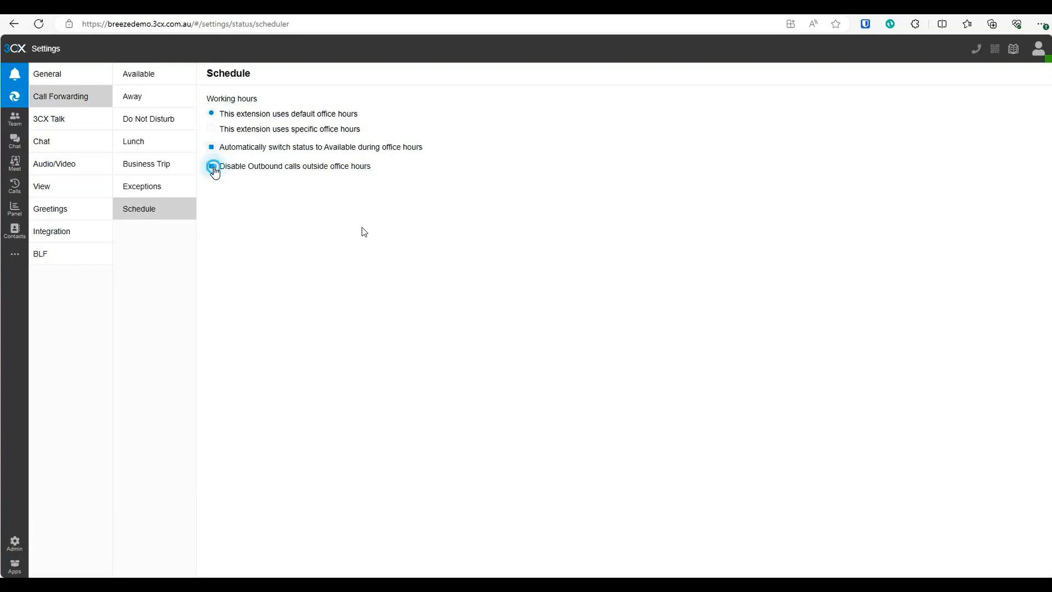
pyautogui.press('space')
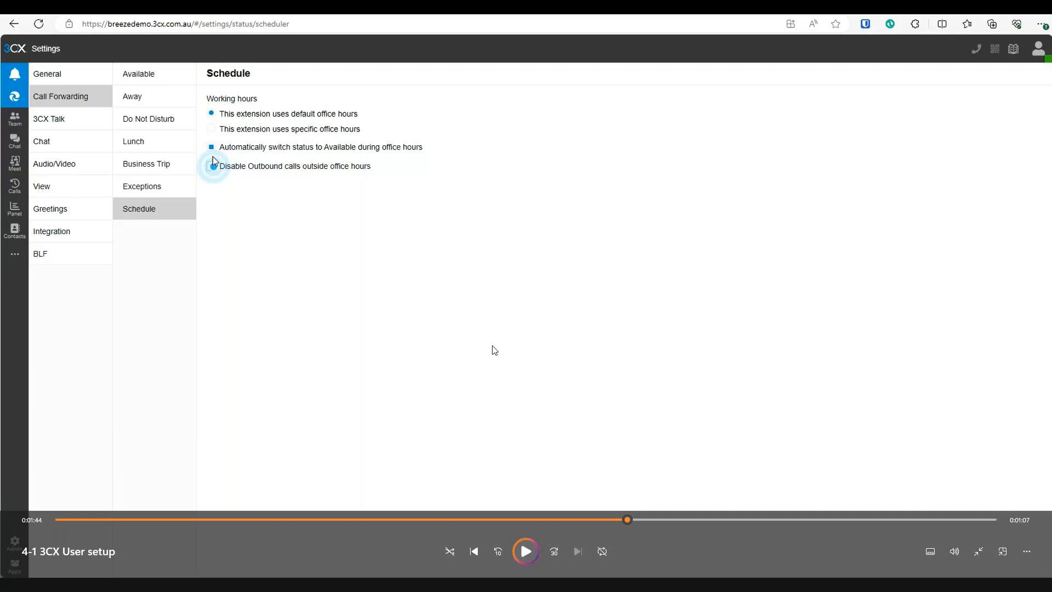
pyautogui.press('space')
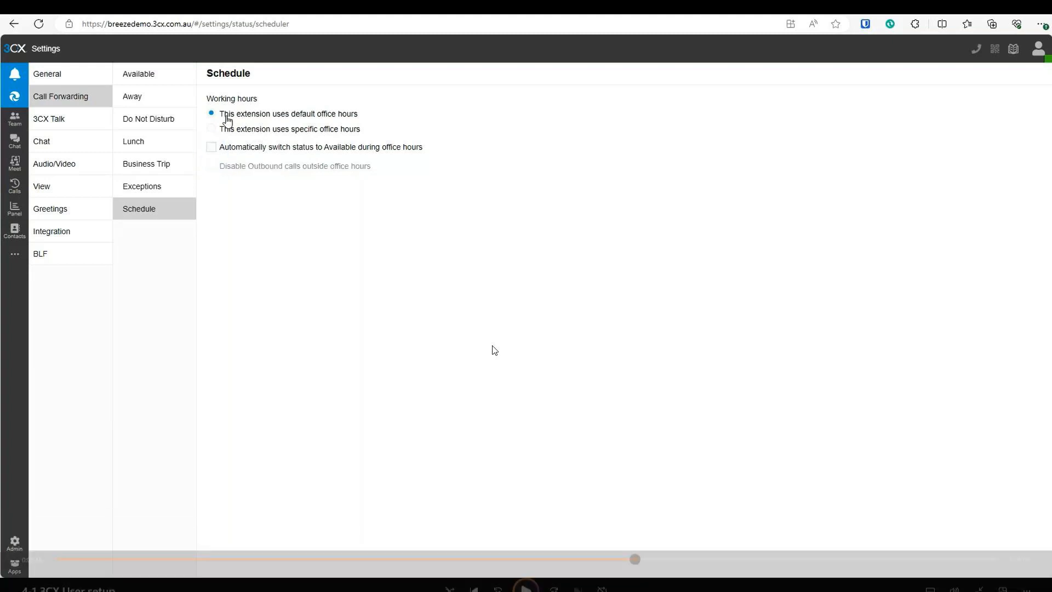
# Step: Play the video through the Team page actions for extension 1001, pausing at its status choices and the reminder dialog
pyautogui.press('space')
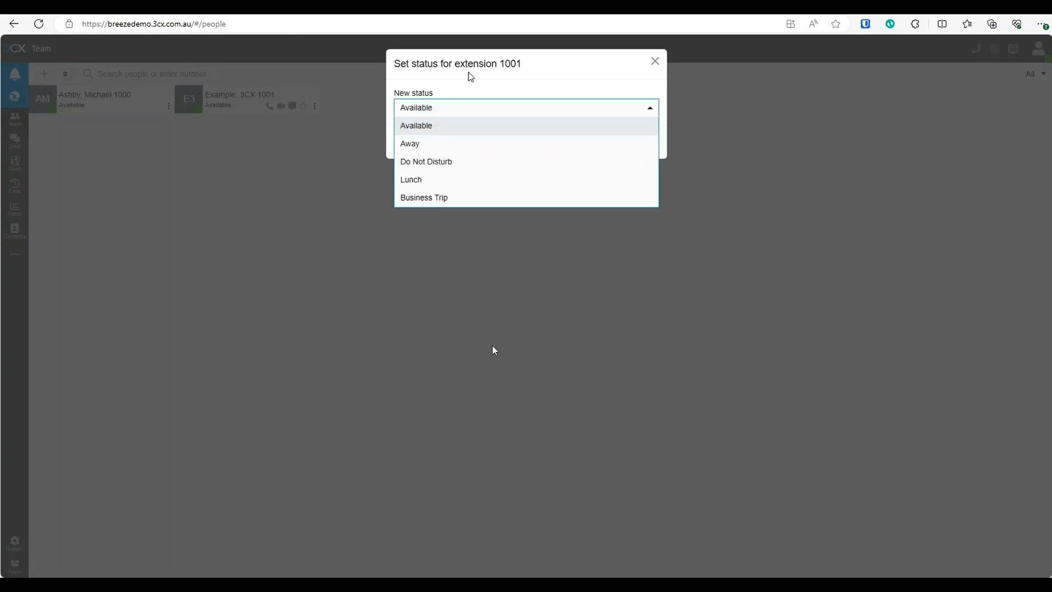
pyautogui.press('space')
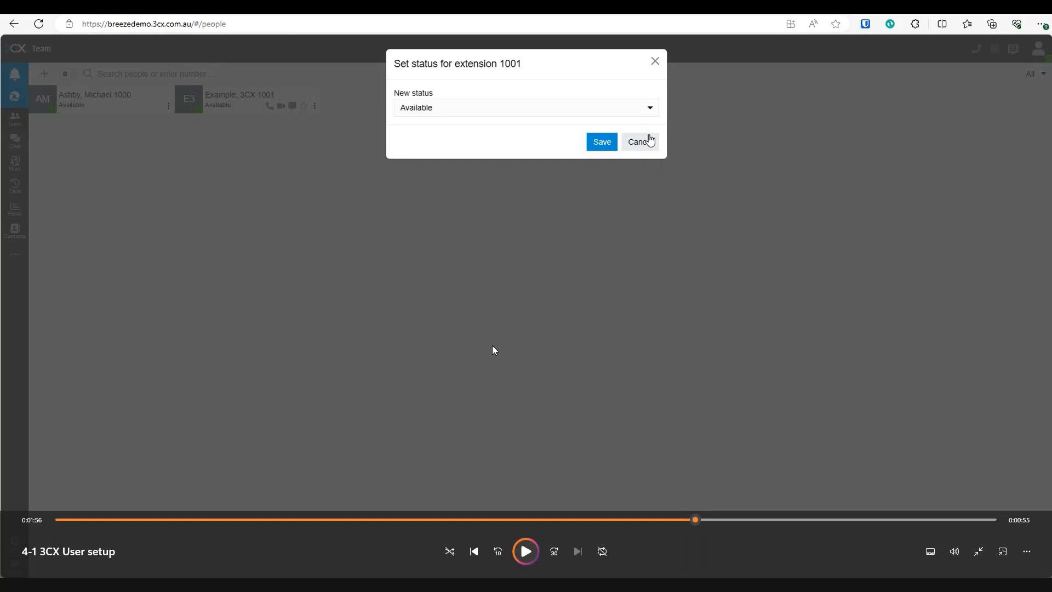
pyautogui.press('space')
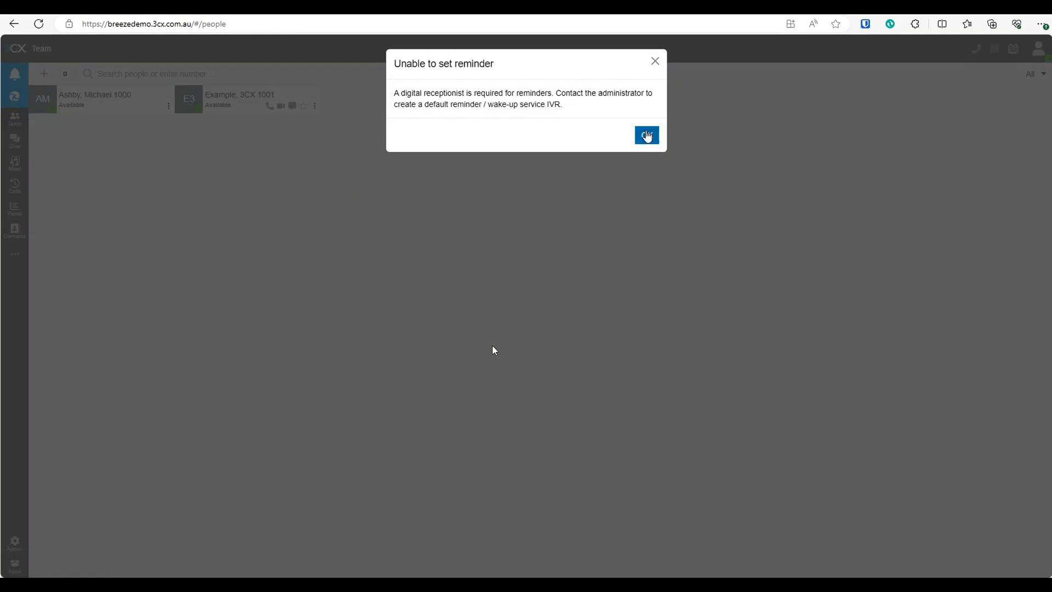
pyautogui.press('space')
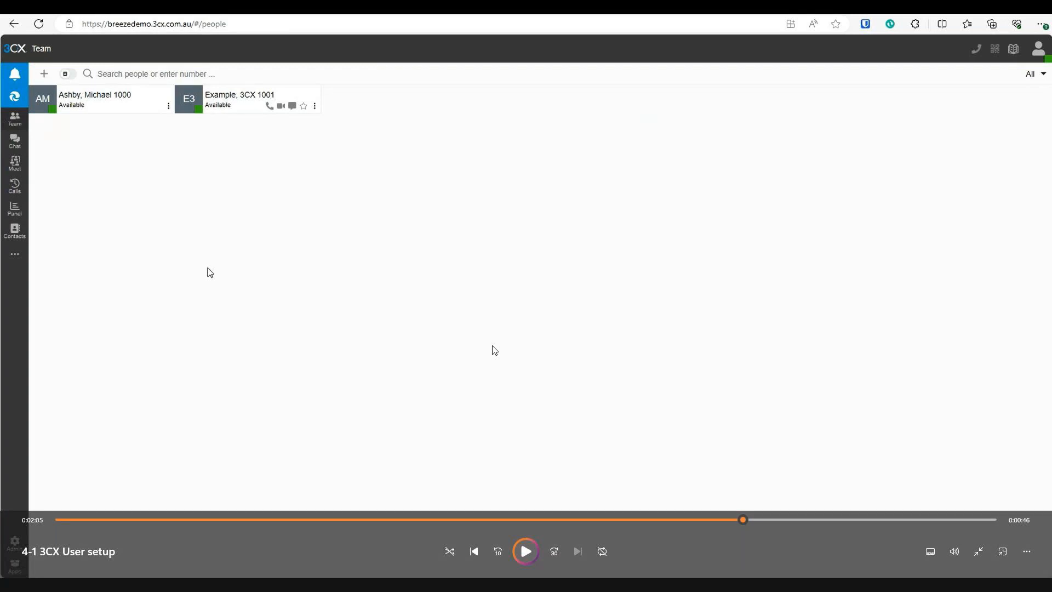
# Step: Continue the video through the Edit User 1001 admin pages, pausing at the Call Forwarding and Voicemail settings
pyautogui.press('space')
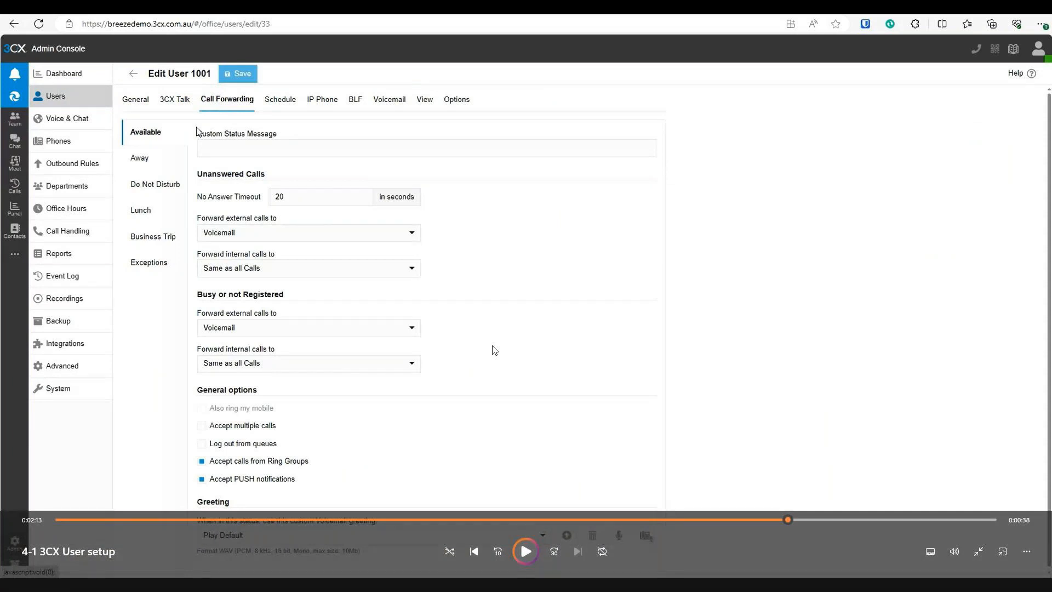
pyautogui.press('space')
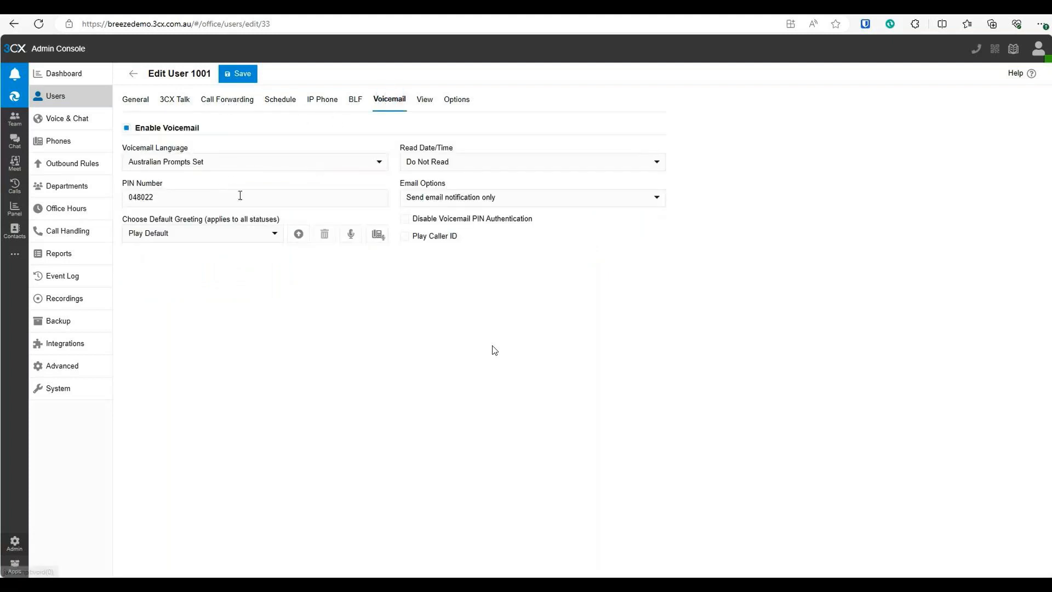
pyautogui.press('space')
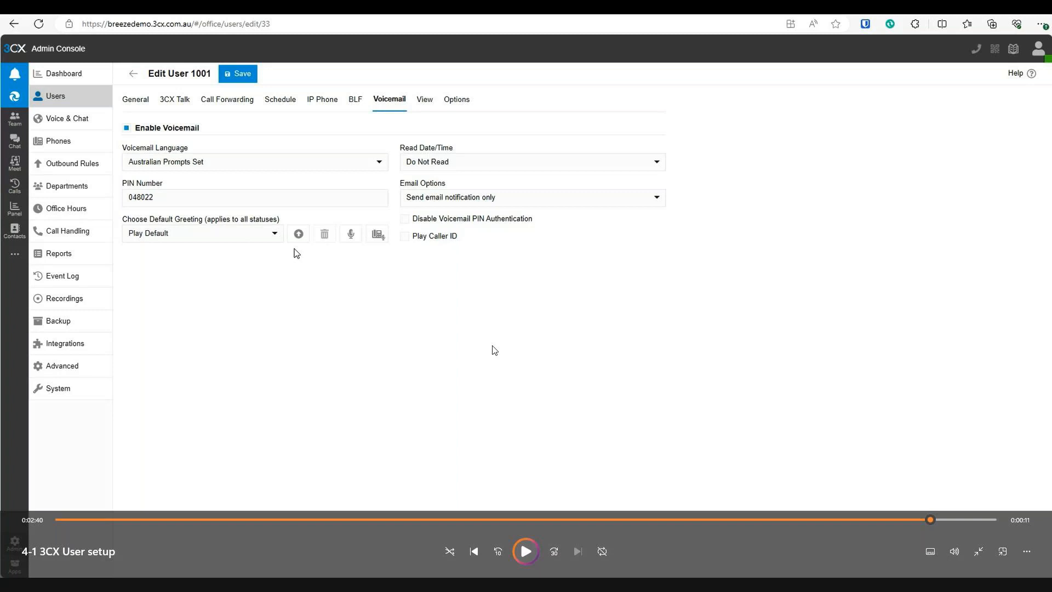
# Step: Play the video to its end, leave full-screen playback and close the player
pyautogui.press('space')
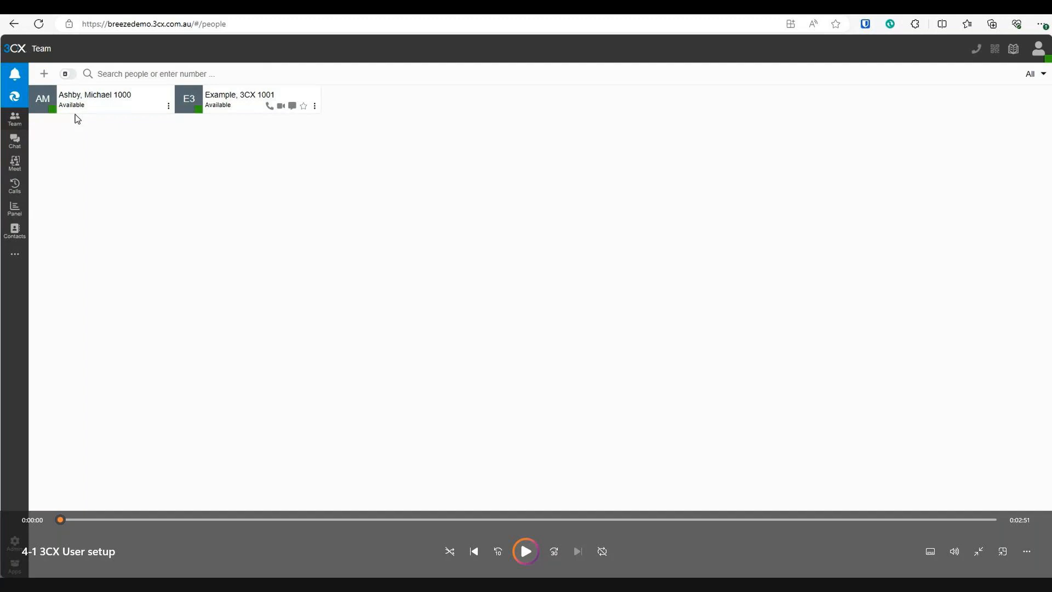
pyautogui.click(979, 552)
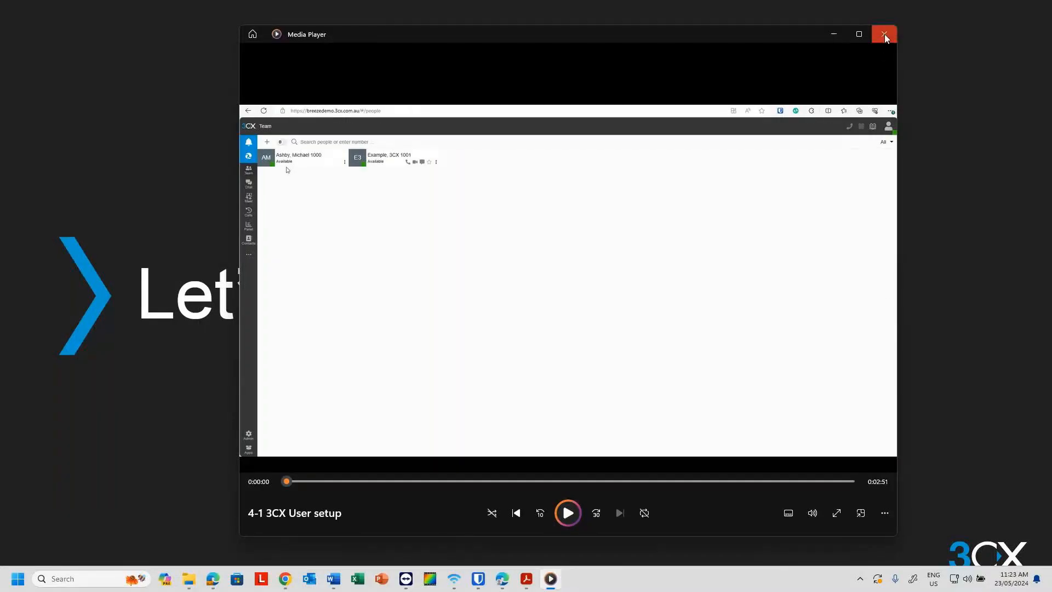
pyautogui.click(885, 34)
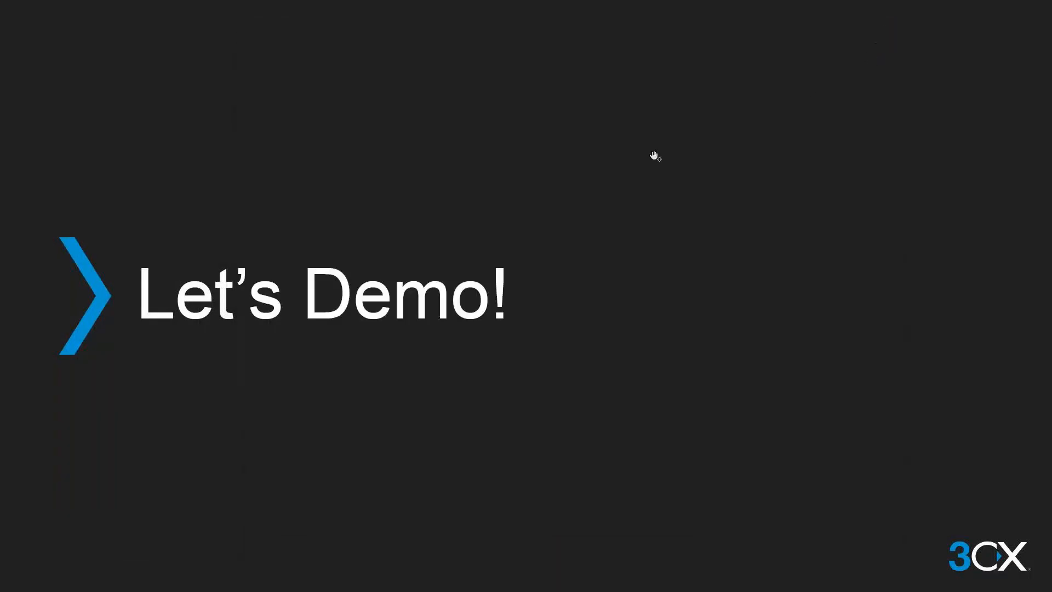
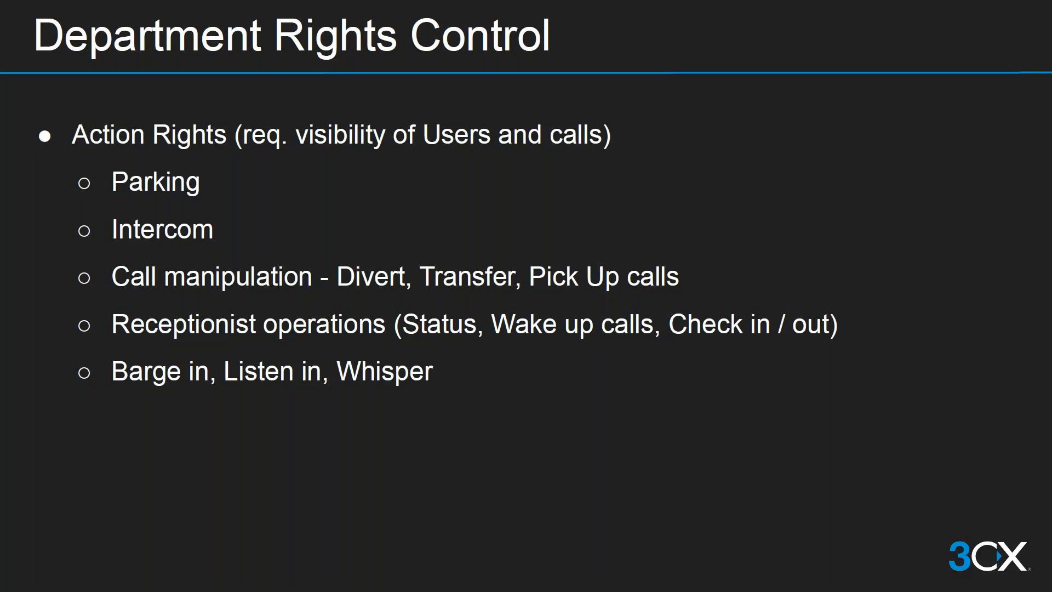
pyautogui.press('Right')
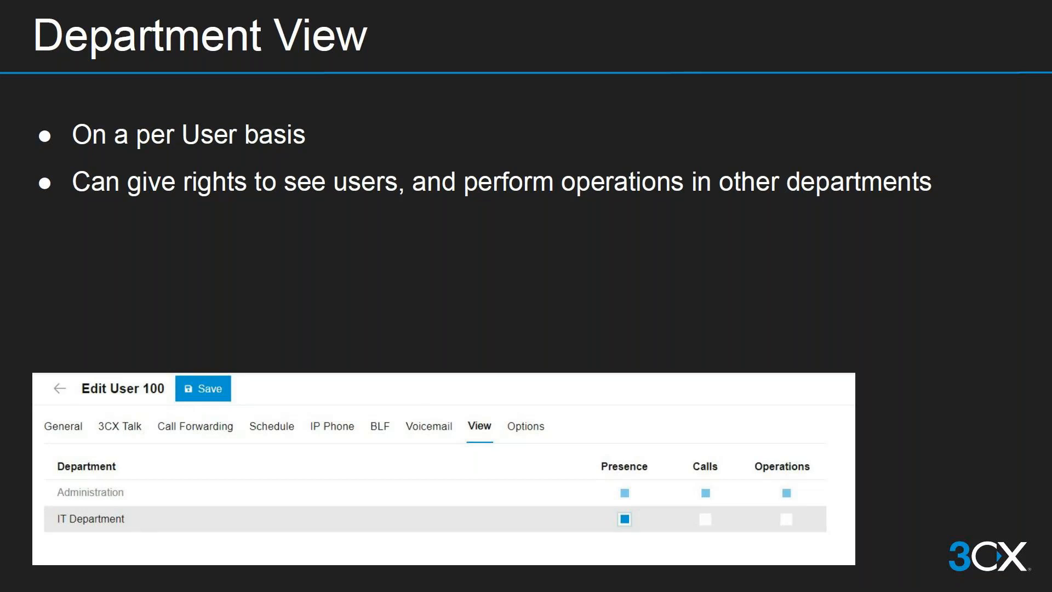
pyautogui.press('Right')
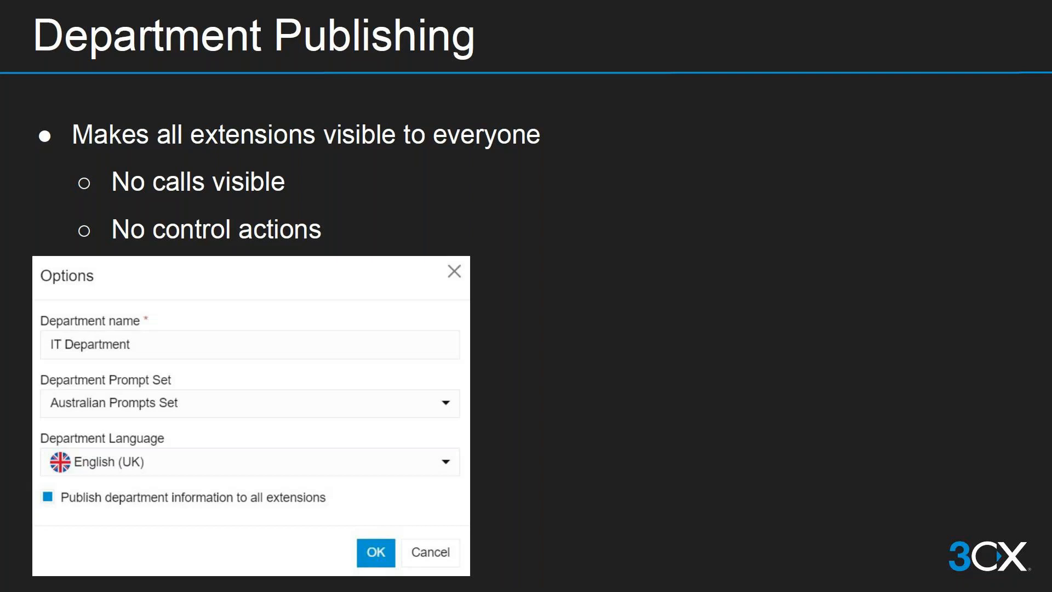
pyautogui.press('Right')
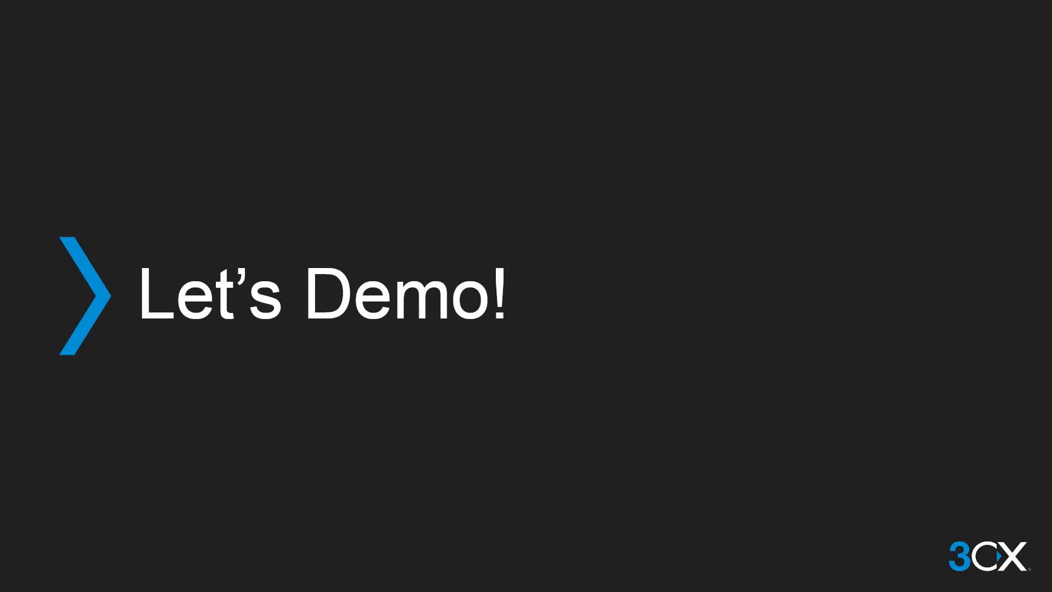
# Step: Open the 4-2 3CX Departments video and show it in full screen
pyautogui.click(629, 146)
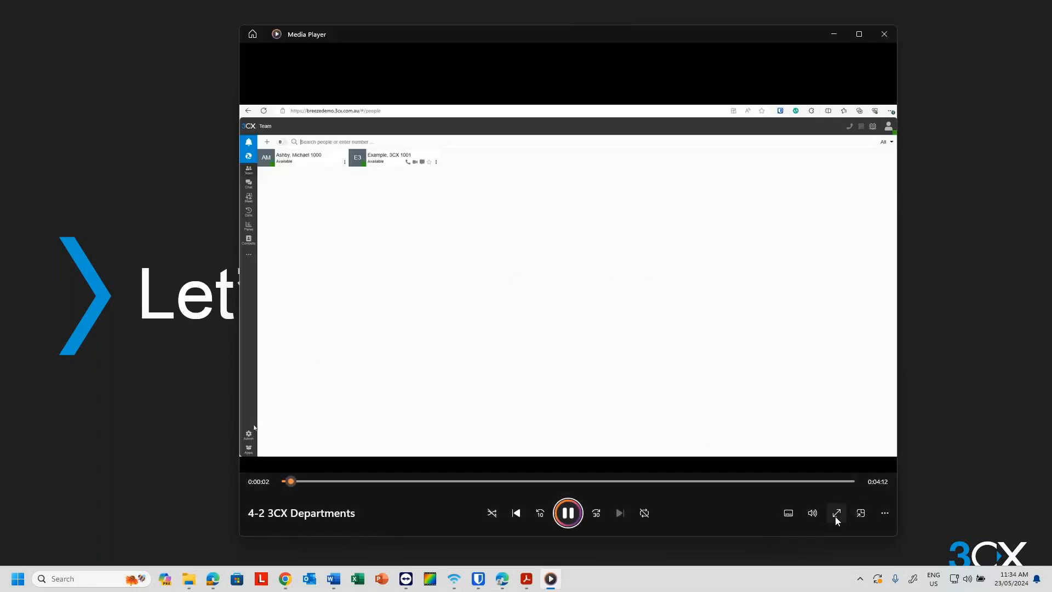
pyautogui.click(837, 513)
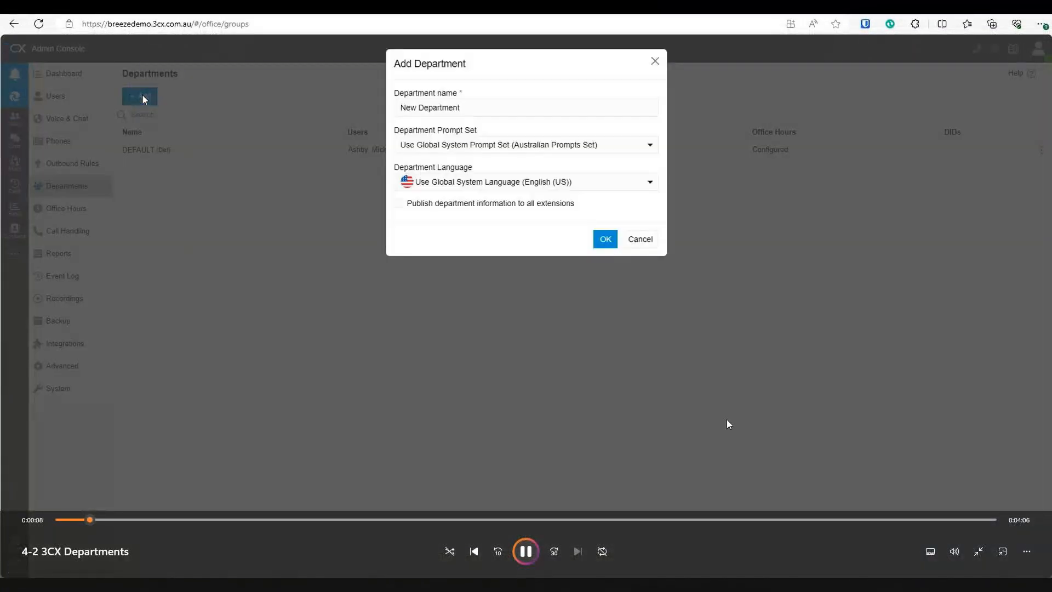
# Step: Create a department named Tech that publishes its department information to all extensions
pyautogui.click(471, 107)
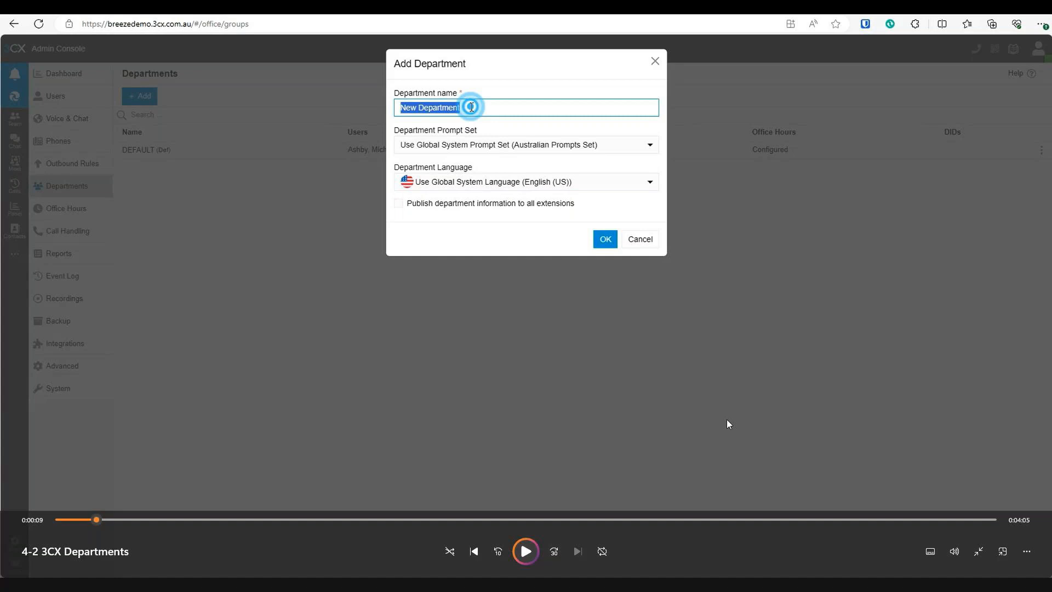
pyautogui.write('Tech')
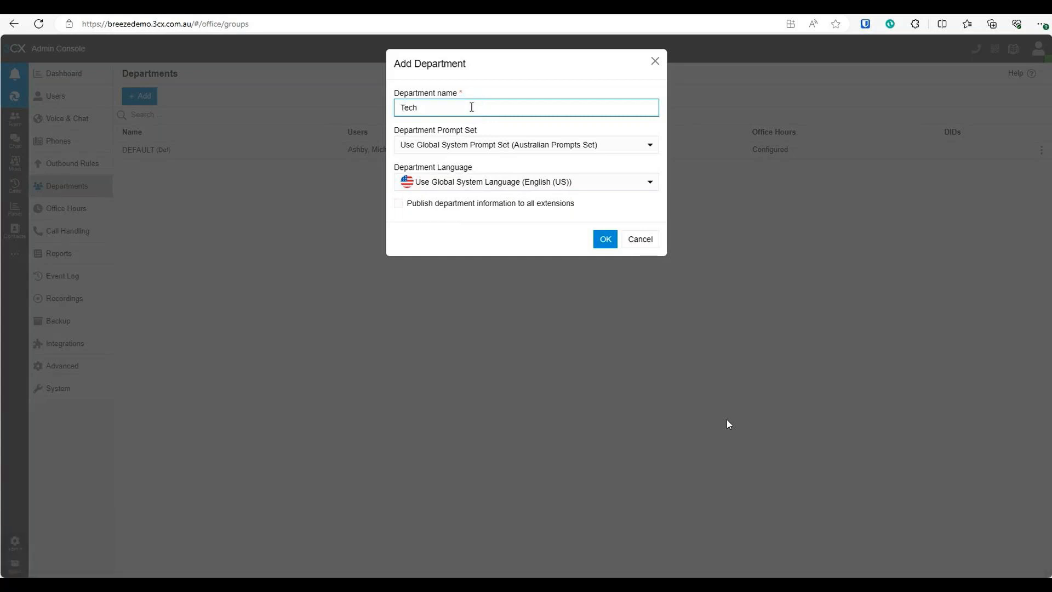
pyautogui.click(488, 144)
pyautogui.click(504, 125)
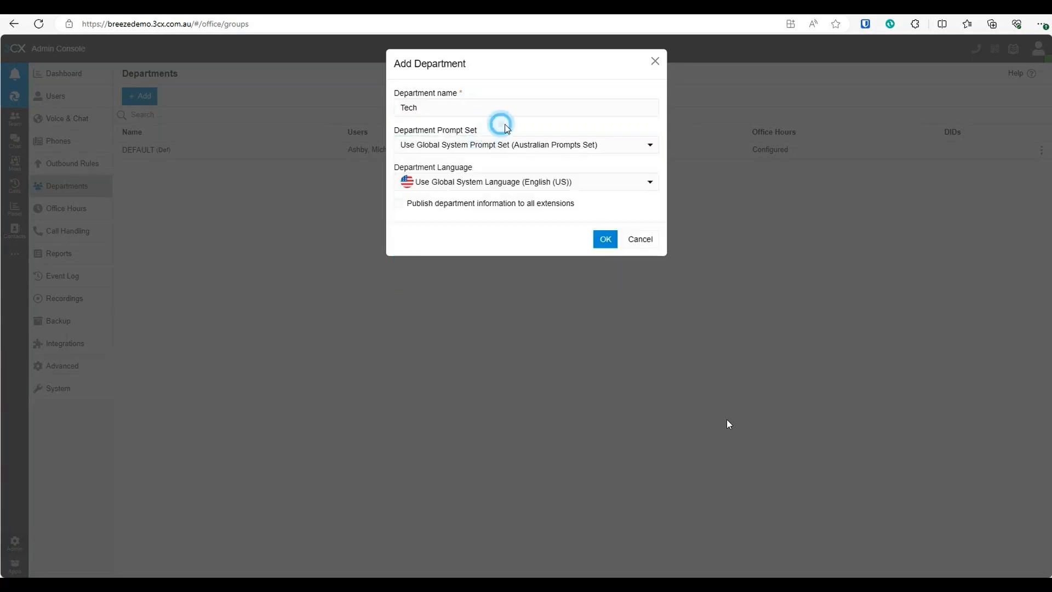
pyautogui.moveTo(472, 168); pyautogui.dragTo(388, 165)
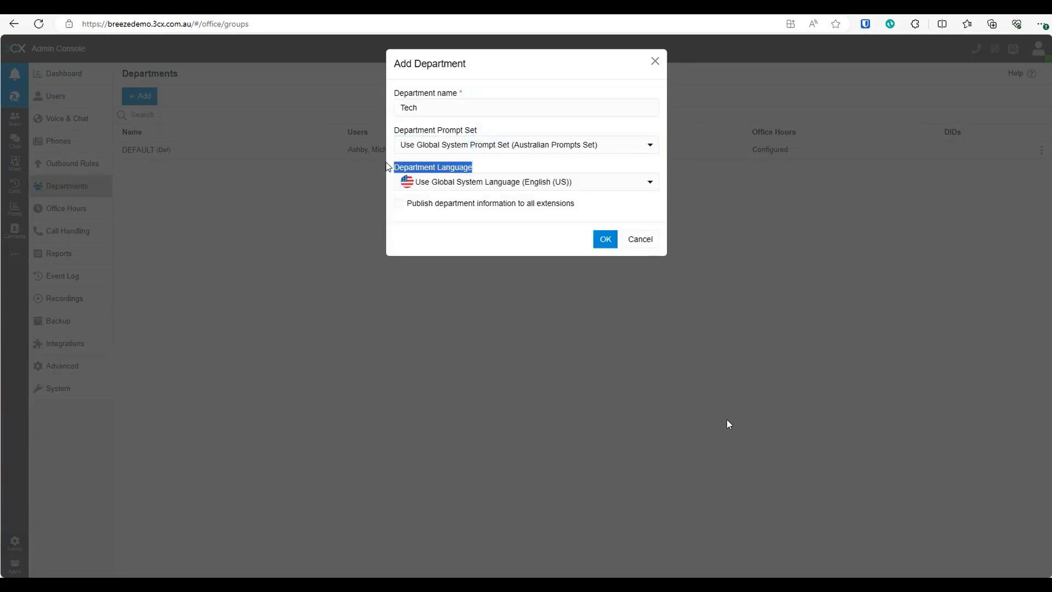
pyautogui.click(399, 205)
pyautogui.click(605, 239)
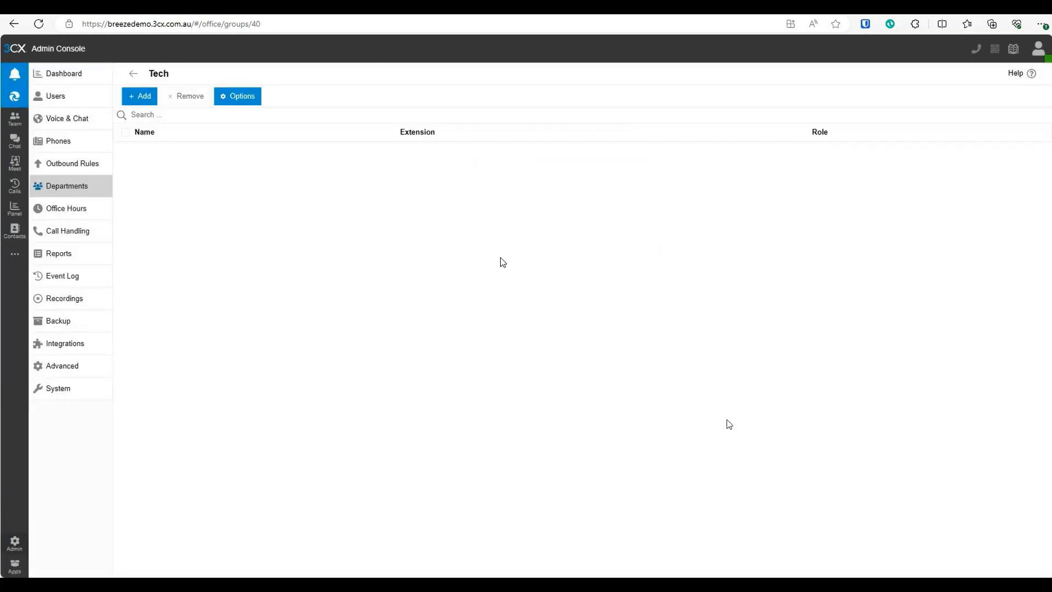
# Step: Start adding members to the Tech department, select the System Owner on extension 1000 and resume the paused video
pyautogui.click(143, 97)
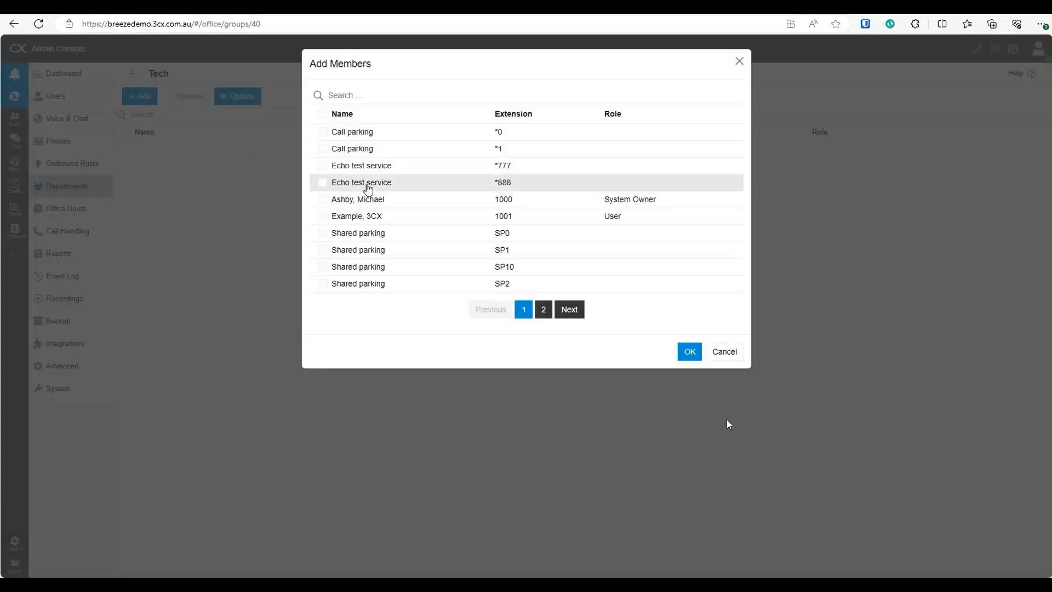
pyautogui.click(323, 200)
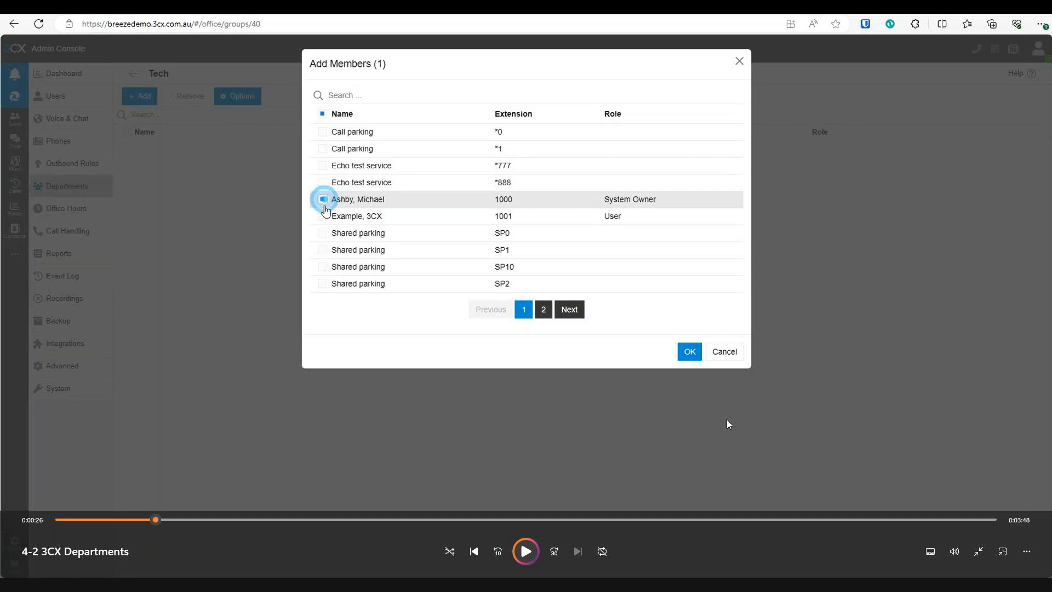
pyautogui.press('space')
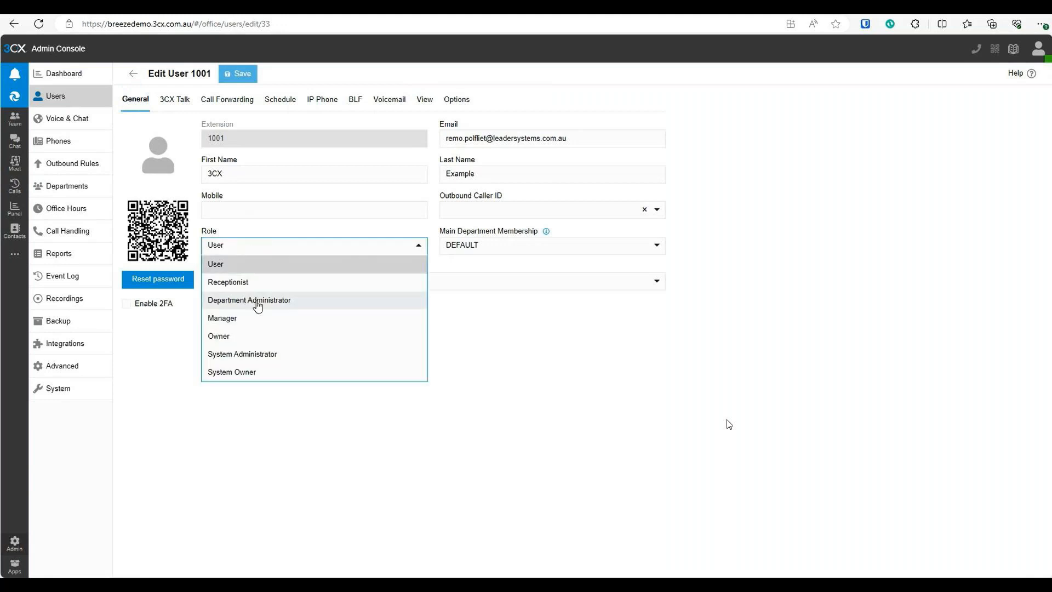
# Step: Set user 1001's role to Department Administrator, check the department View rights and save the user
pyautogui.click(246, 300)
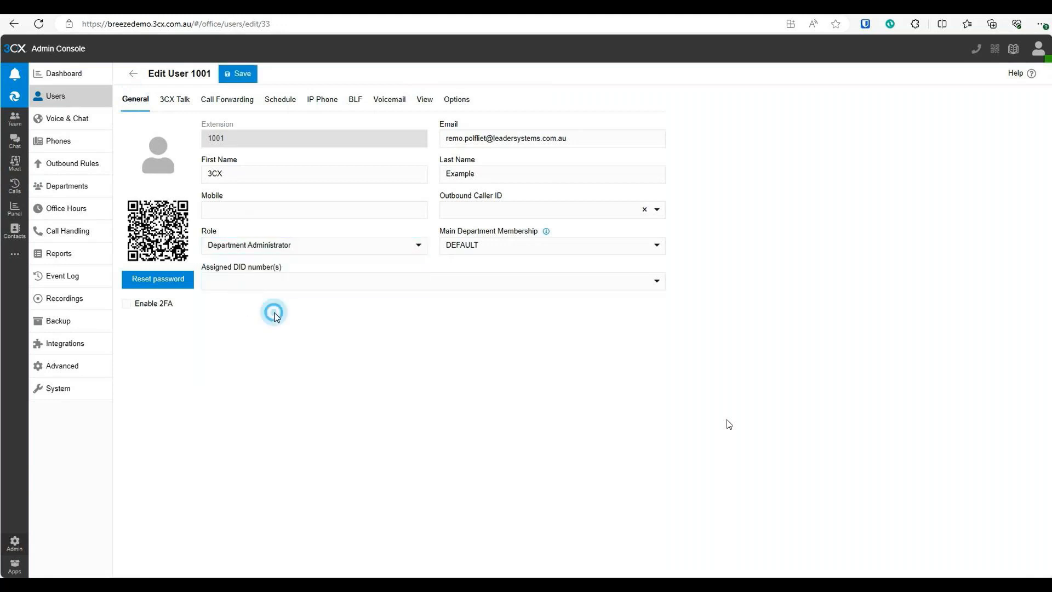
pyautogui.click(427, 101)
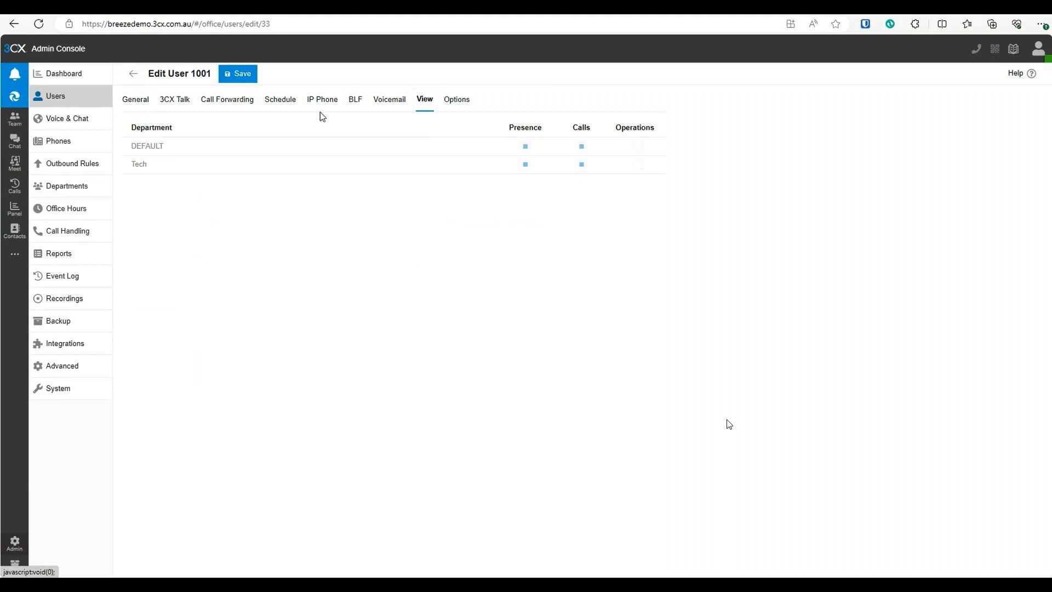
pyautogui.click(247, 76)
# Step: Reopen user 1001 to examine the Presence, Calls and Operations rights per department, and return to the user list
pyautogui.click(253, 167)
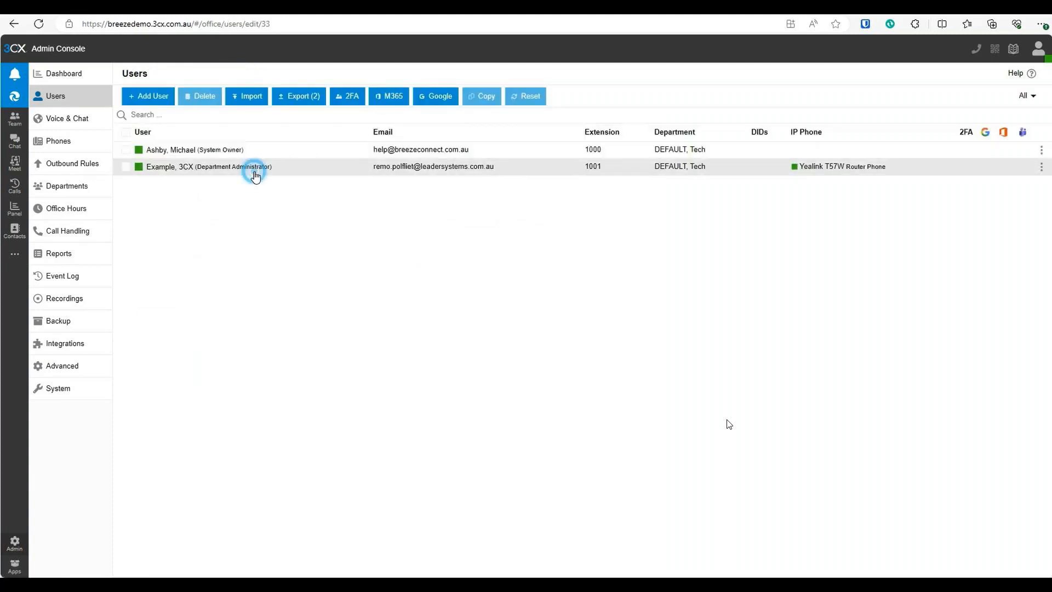
pyautogui.click(425, 101)
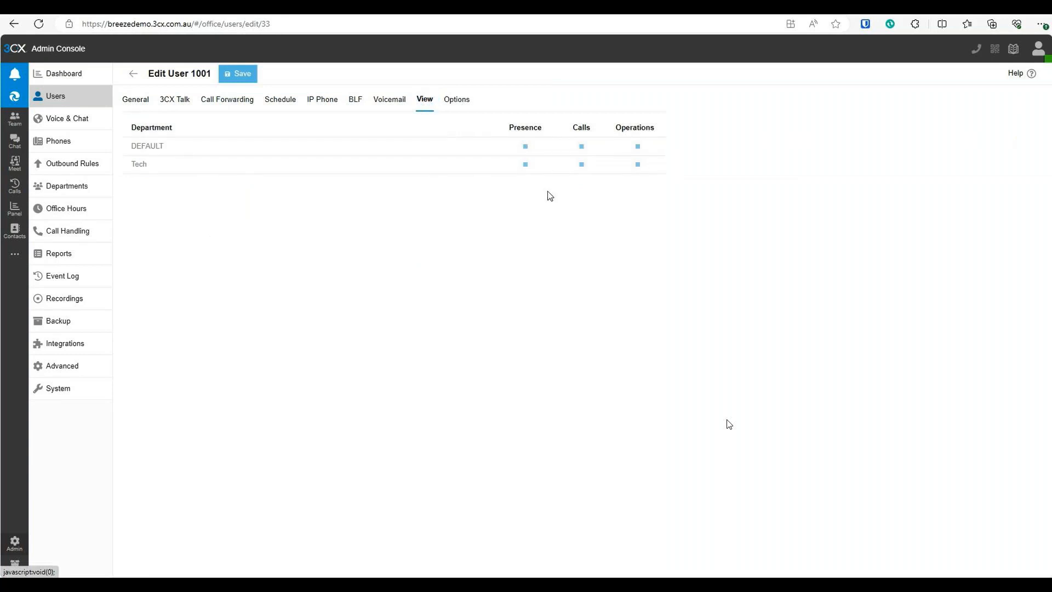
pyautogui.click(131, 77)
pyautogui.click(208, 219)
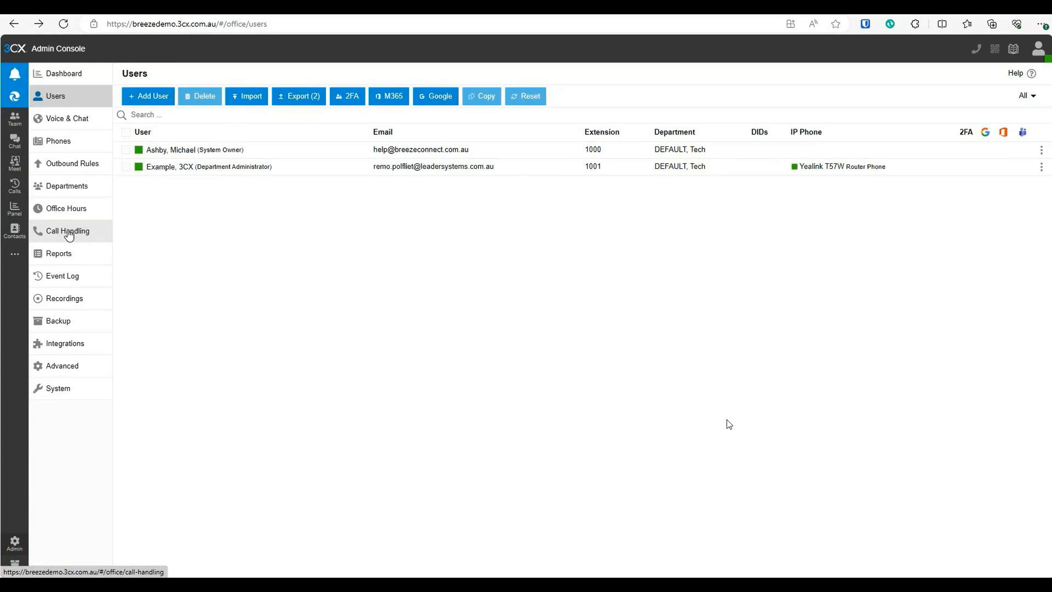
# Step: Open the Tech department's call handling settings and assign its DID number, replaying and pausing the video around the number choices
pyautogui.click(69, 235)
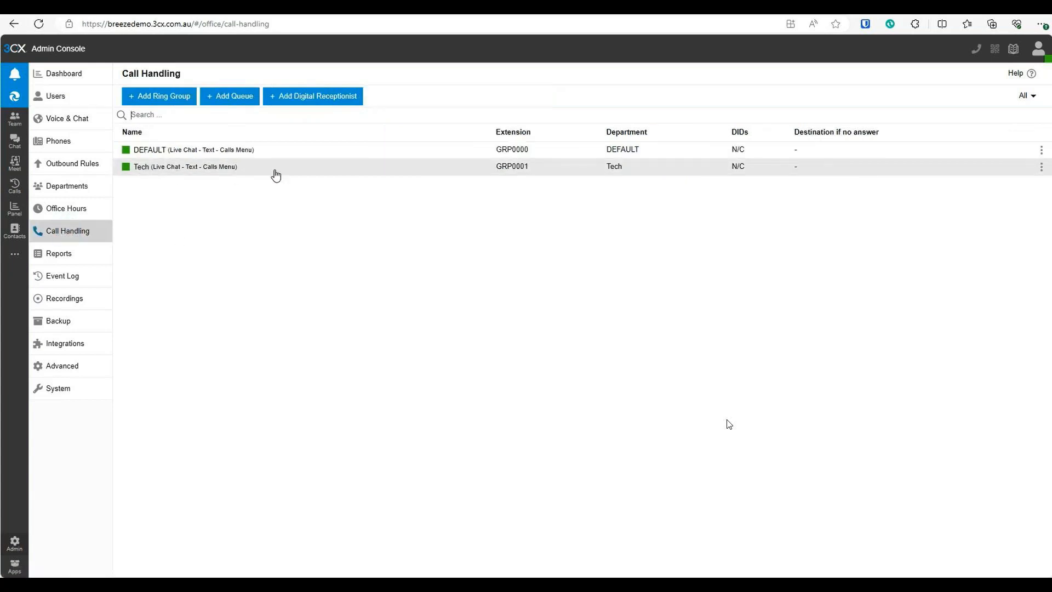
pyautogui.click(272, 170)
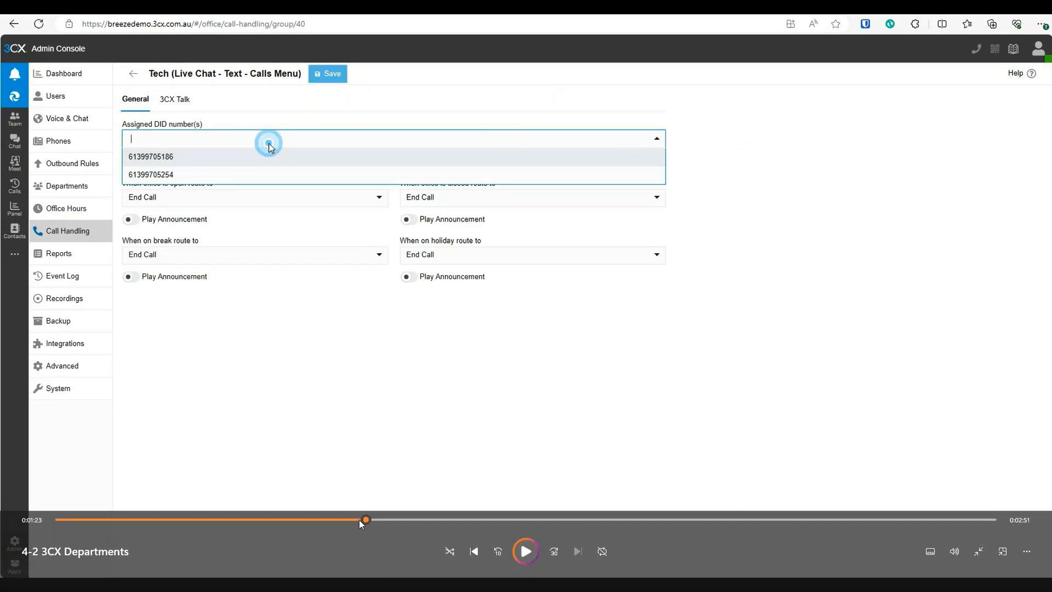
pyautogui.click(359, 520)
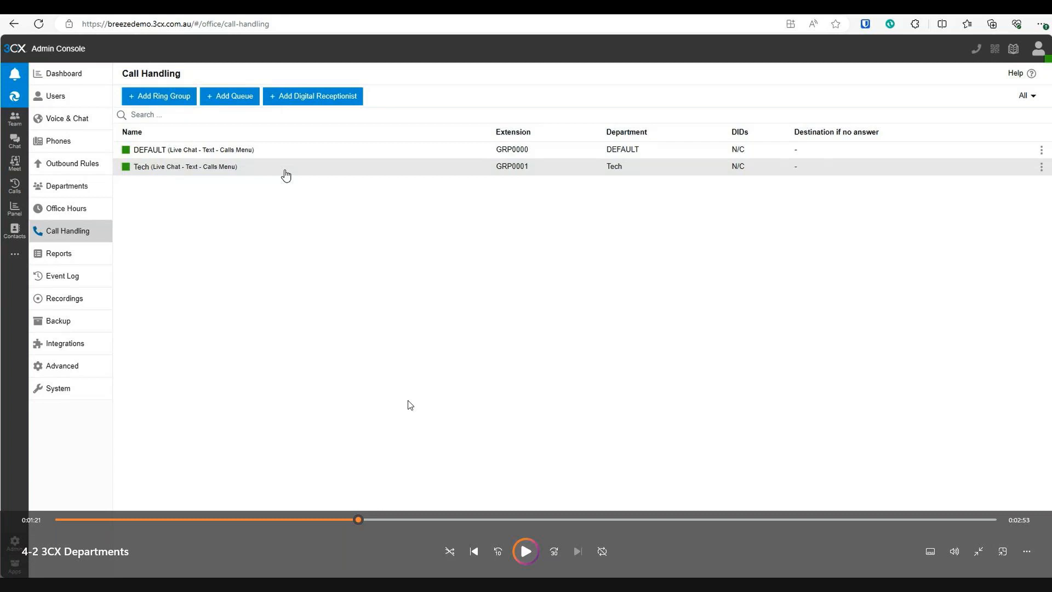
pyautogui.press('space')
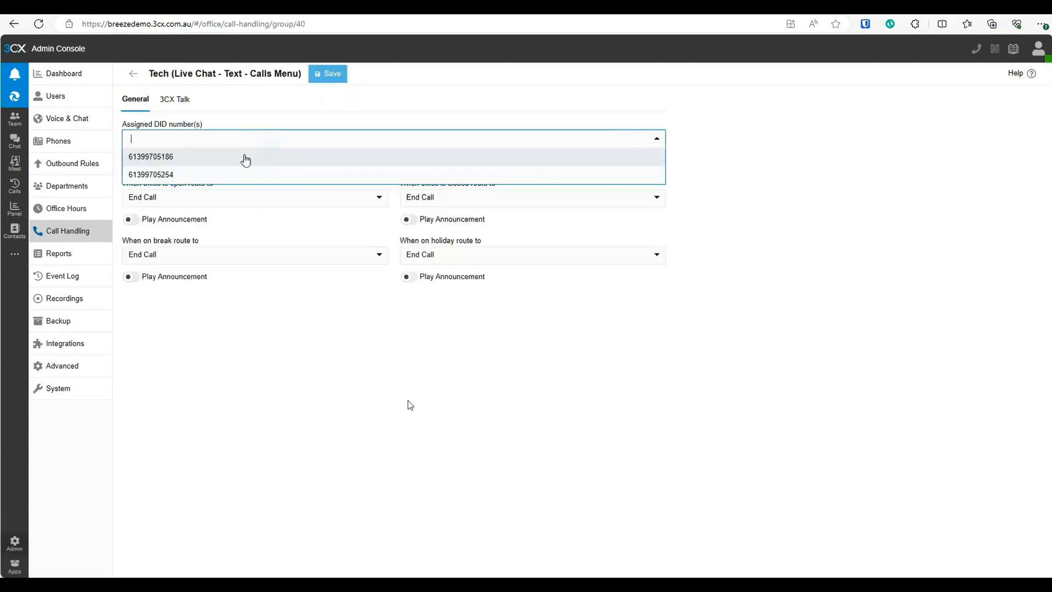
pyautogui.press('space')
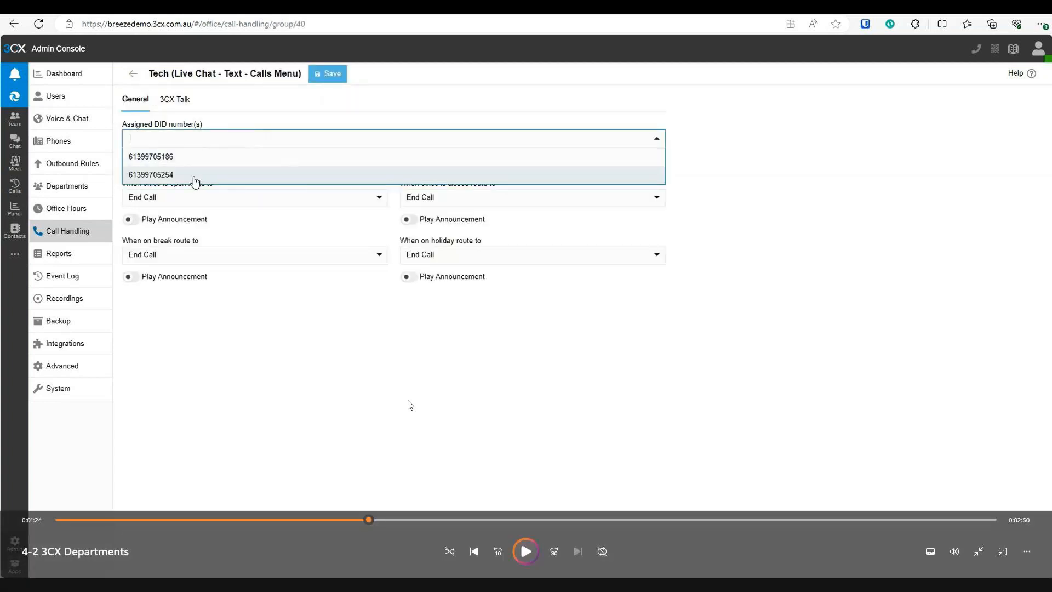
pyautogui.press('space')
pyautogui.press('space')
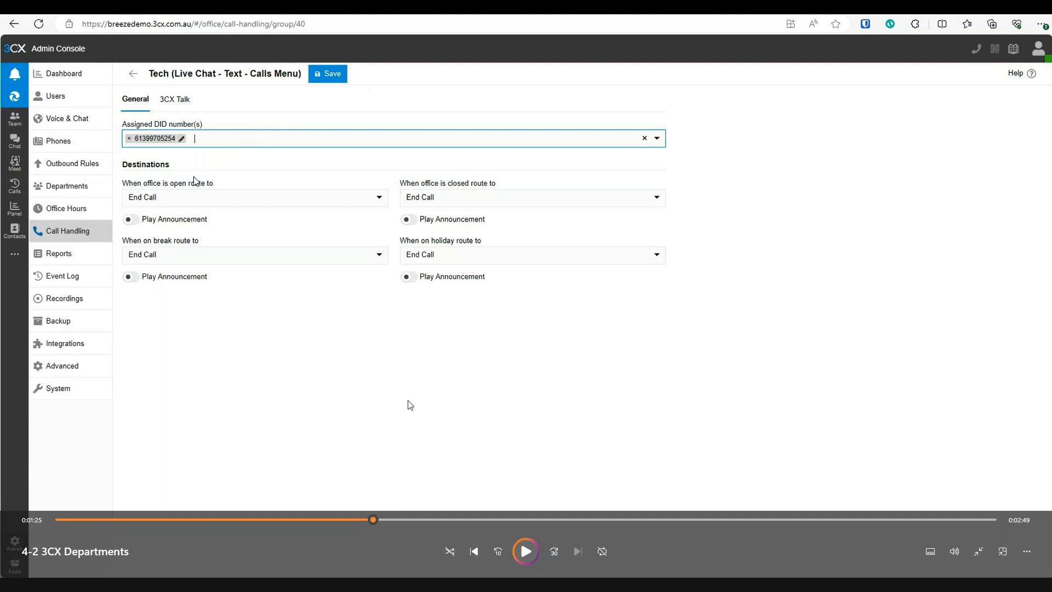
# Step: Examine the routing destinations for when the office is open, and rewind the video to replay the Tech DID assignment
pyautogui.press('space')
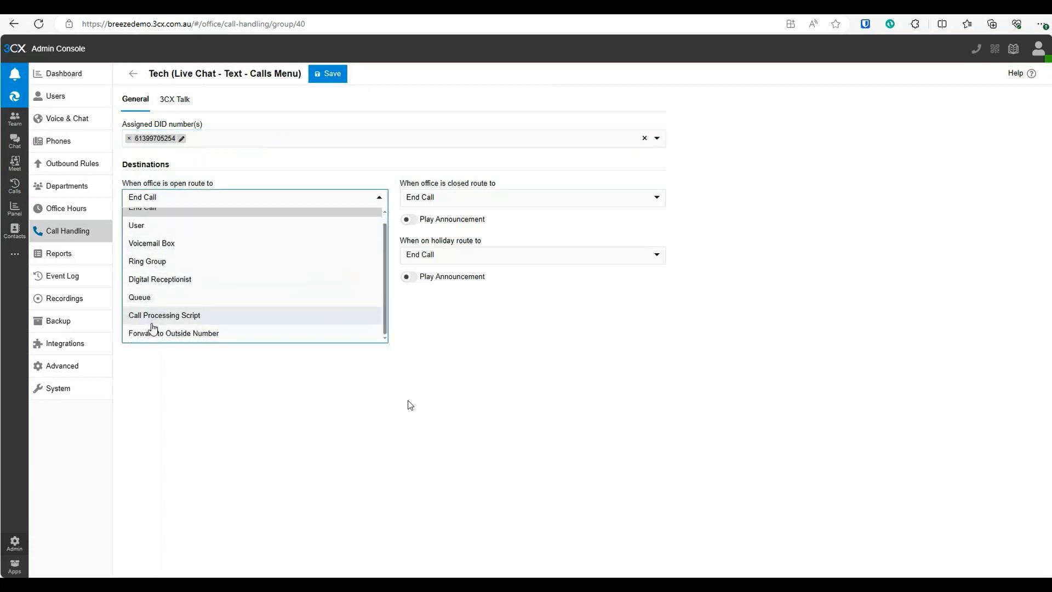
pyautogui.press('space')
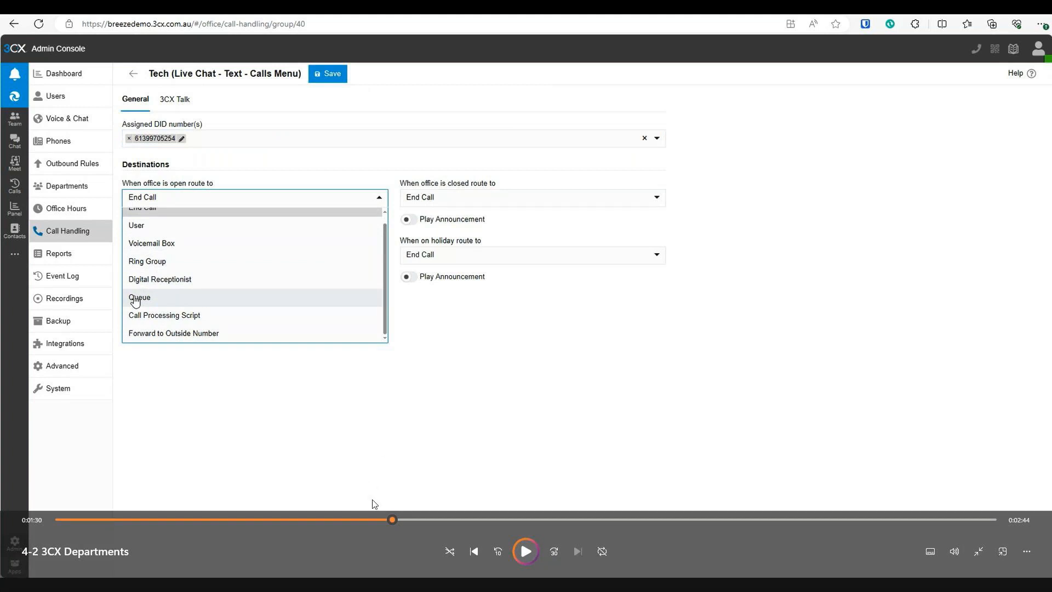
pyautogui.click(373, 520)
pyautogui.moveTo(373, 519); pyautogui.dragTo(363, 519)
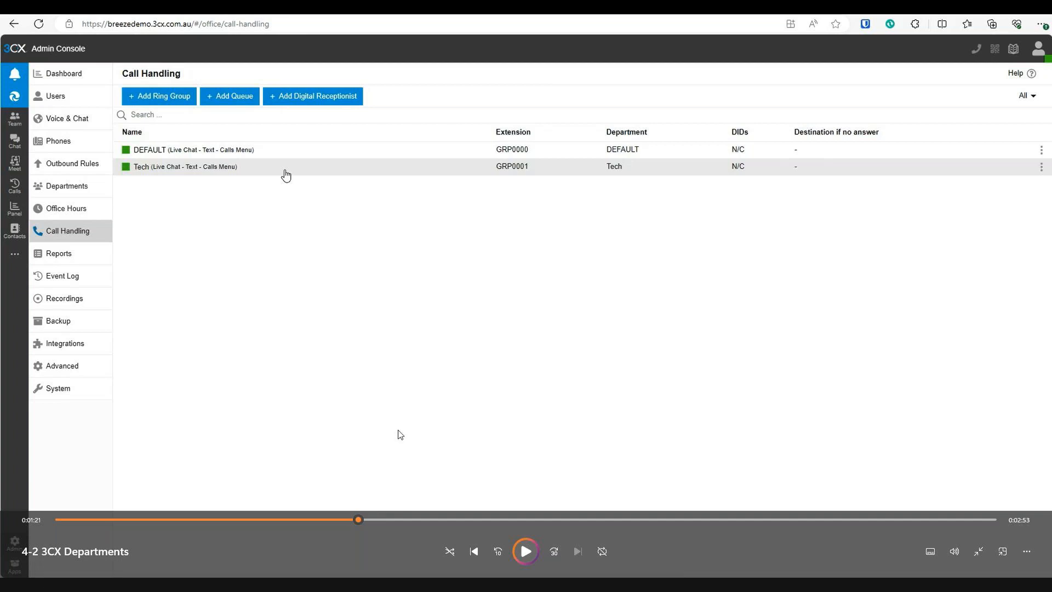
pyautogui.click(368, 519)
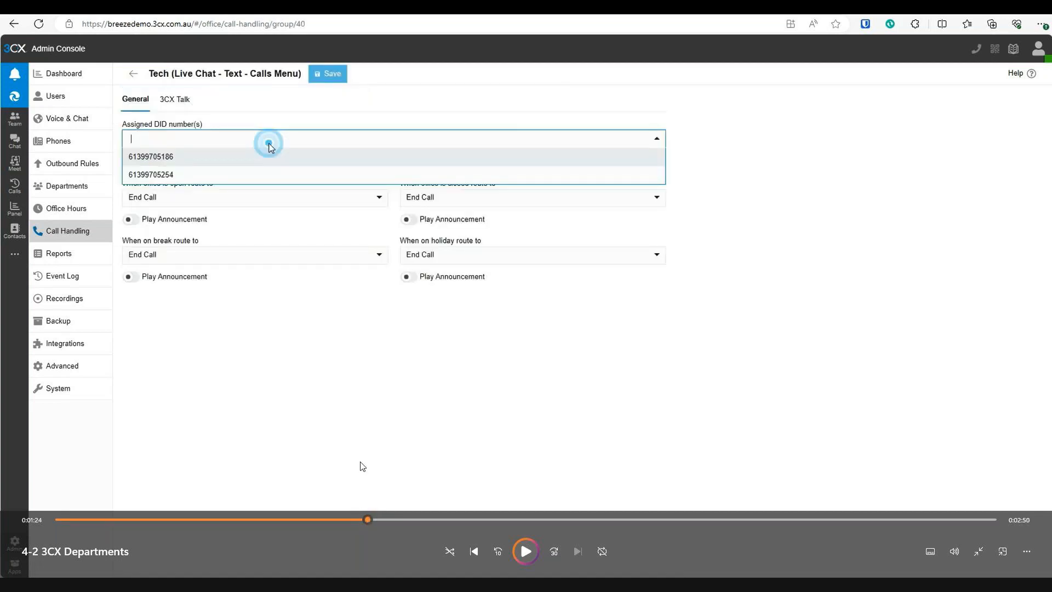
pyautogui.press('space')
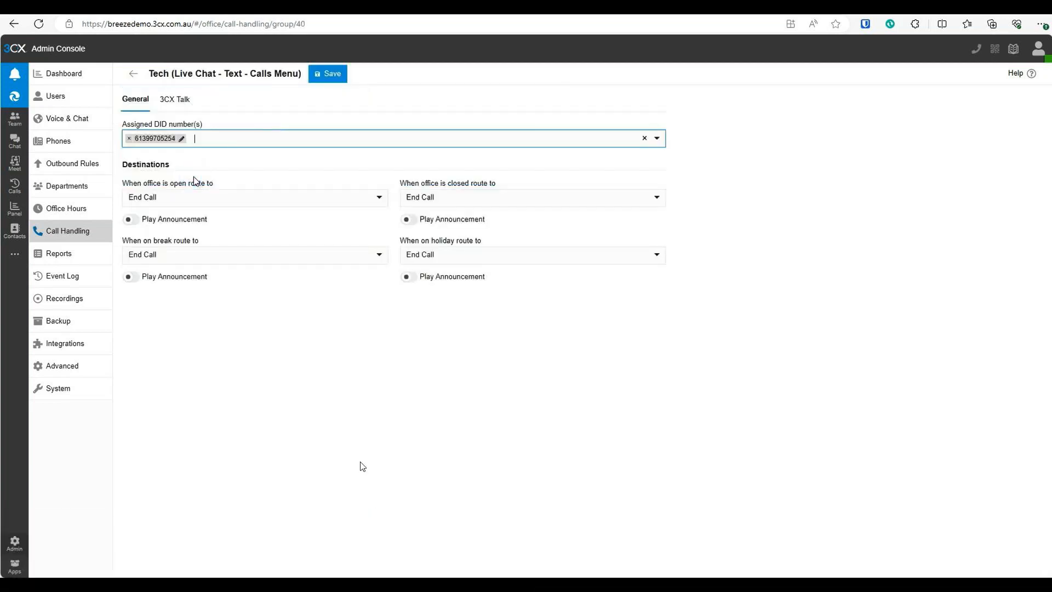
pyautogui.press('space')
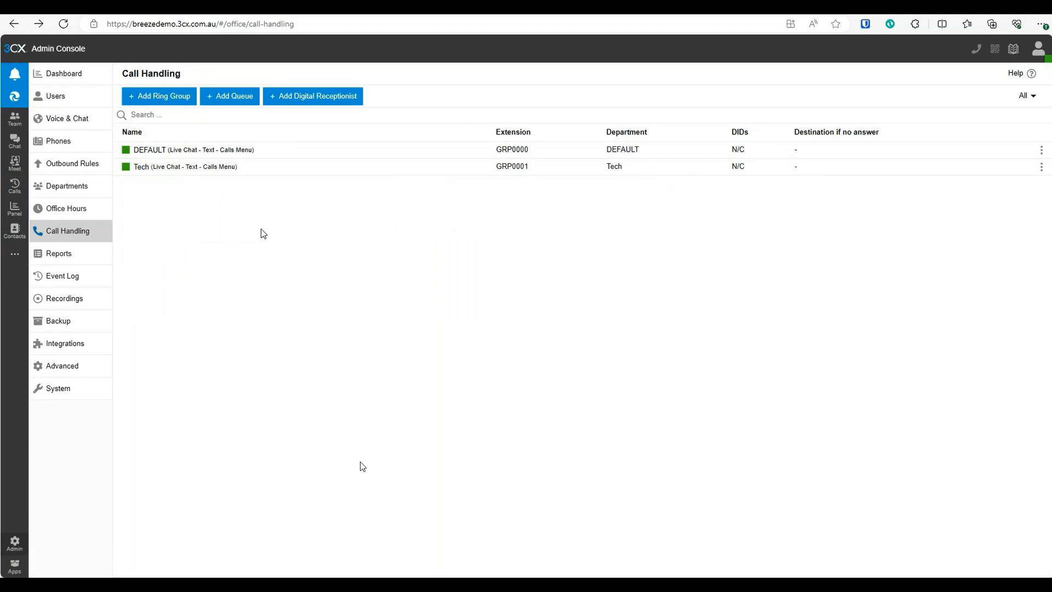
# Step: Start a new call queue named ExampleQ and pause the video on its general settings
pyautogui.click(233, 103)
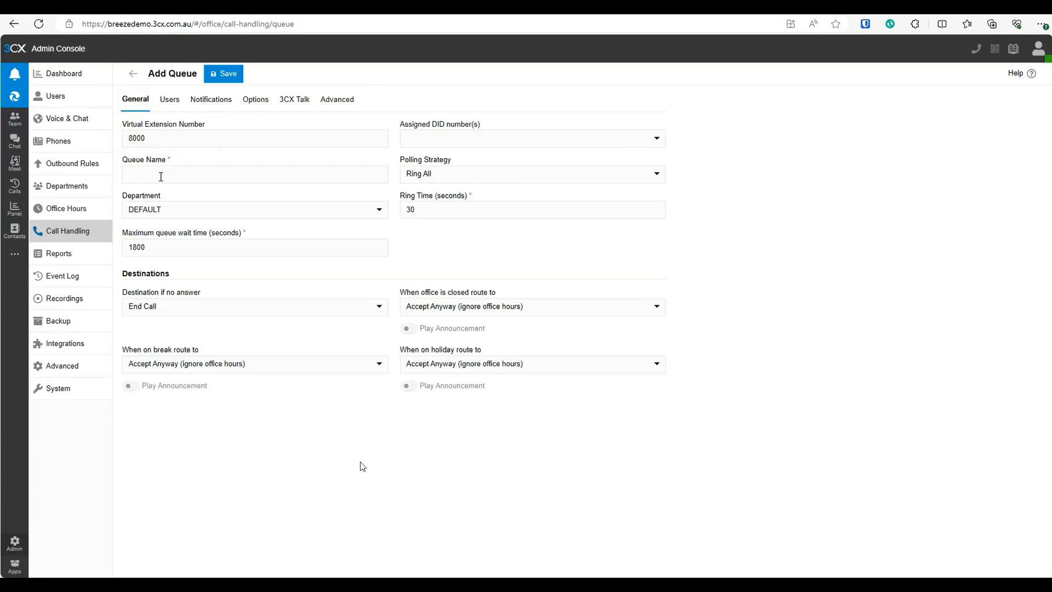
pyautogui.click(175, 180)
pyautogui.write('Ex')
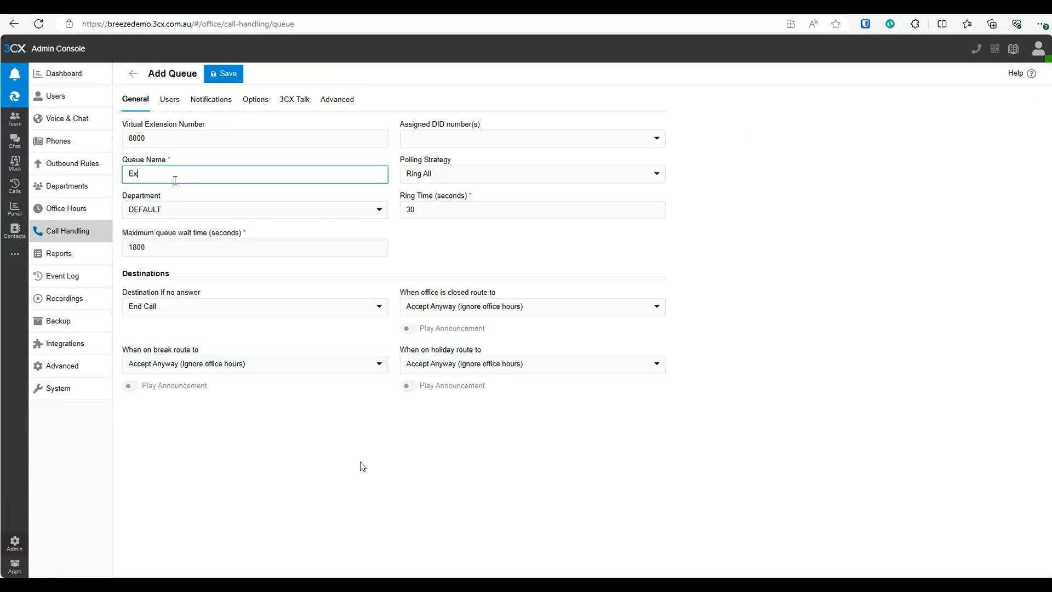
pyautogui.write('ampleQ')
pyautogui.press('space')
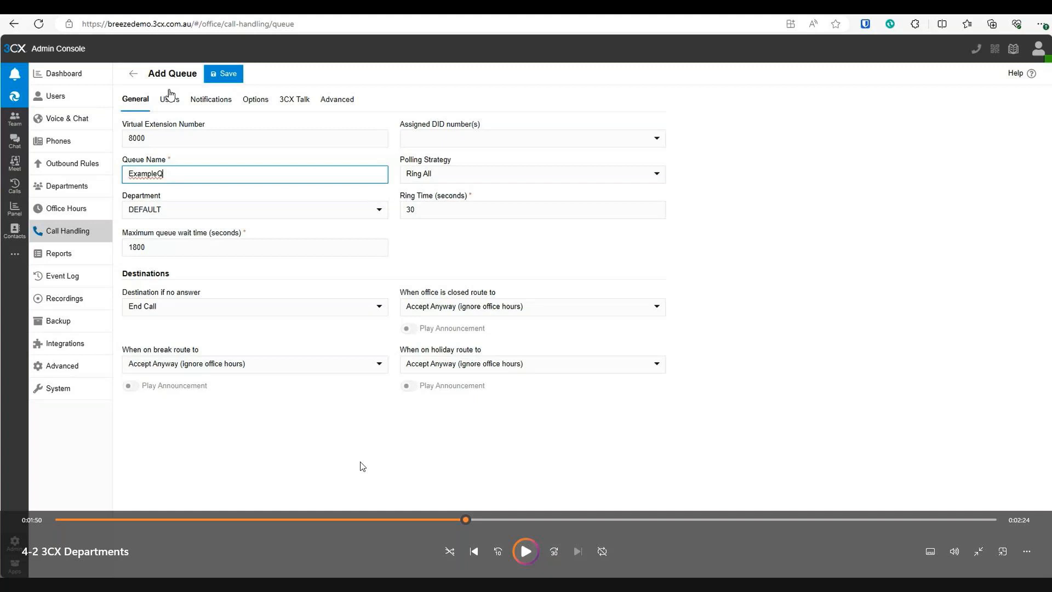
# Step: Continue the video through the new queue's settings, pausing to examine the Options and Advanced pages
pyautogui.press('space')
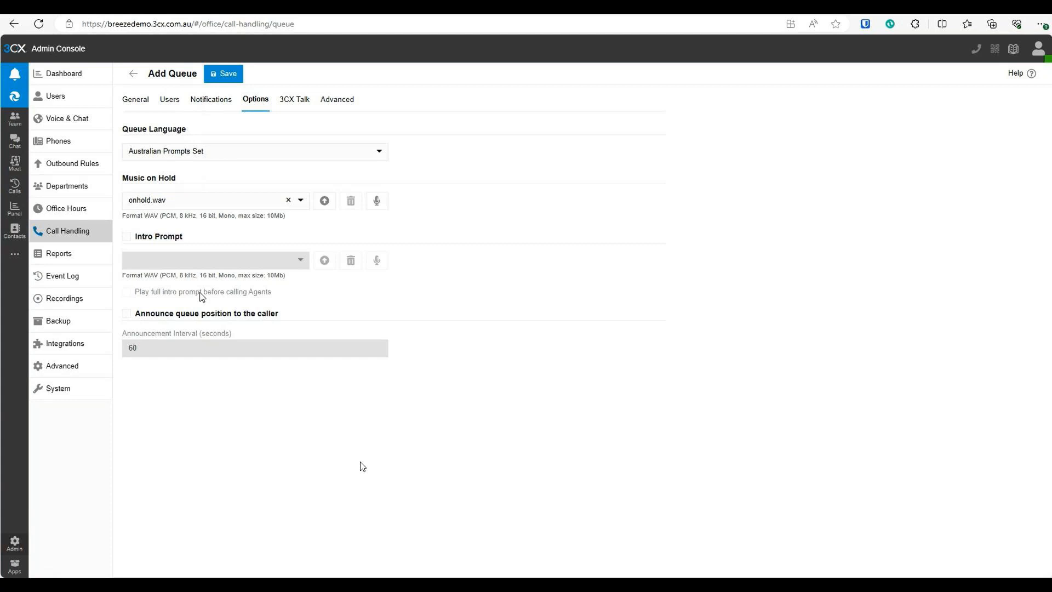
pyautogui.click(361, 465)
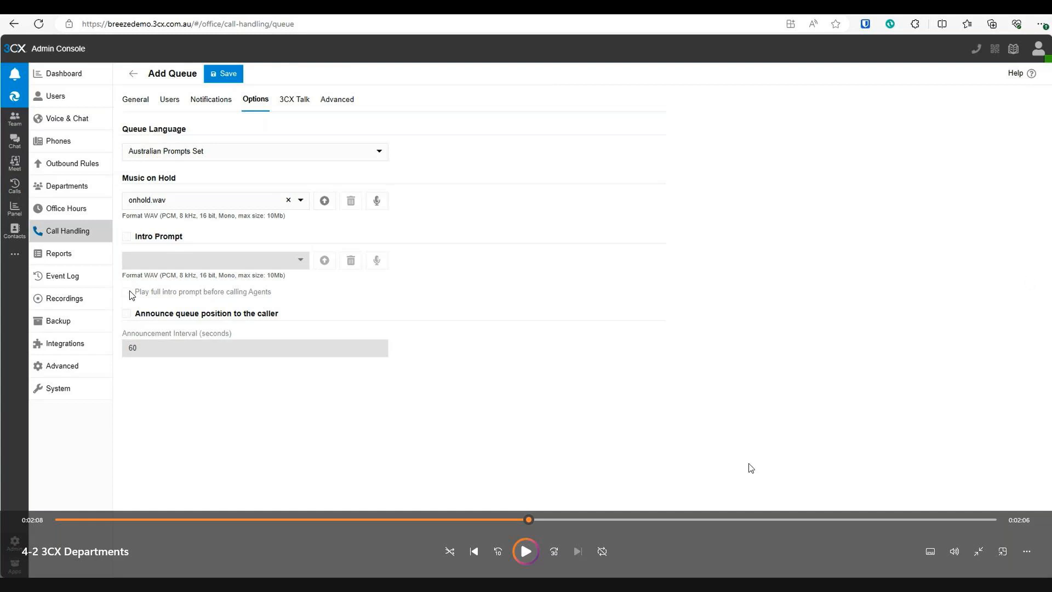
pyautogui.click(526, 551)
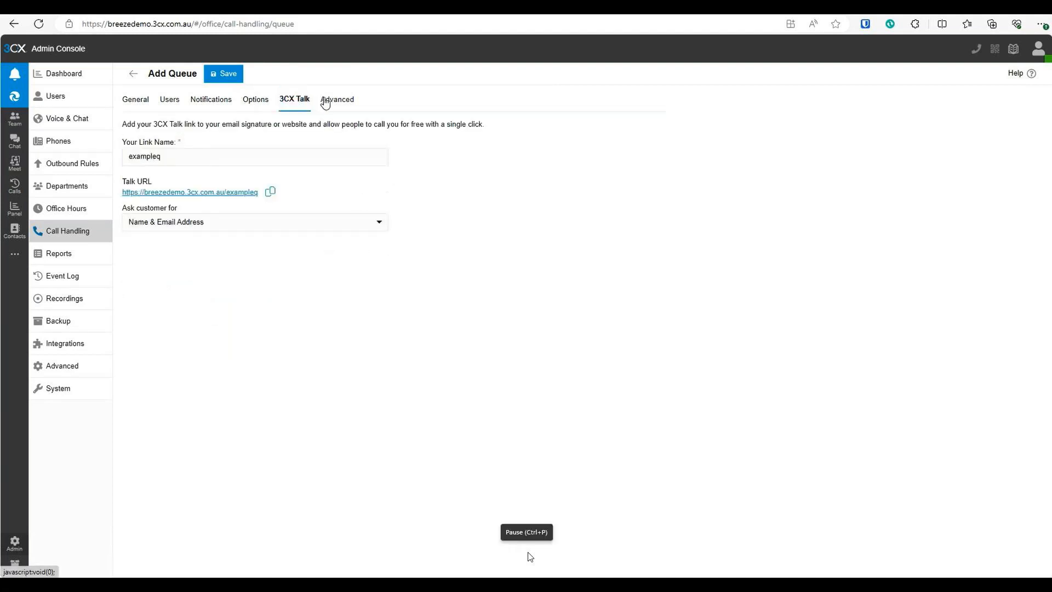
pyautogui.click(528, 552)
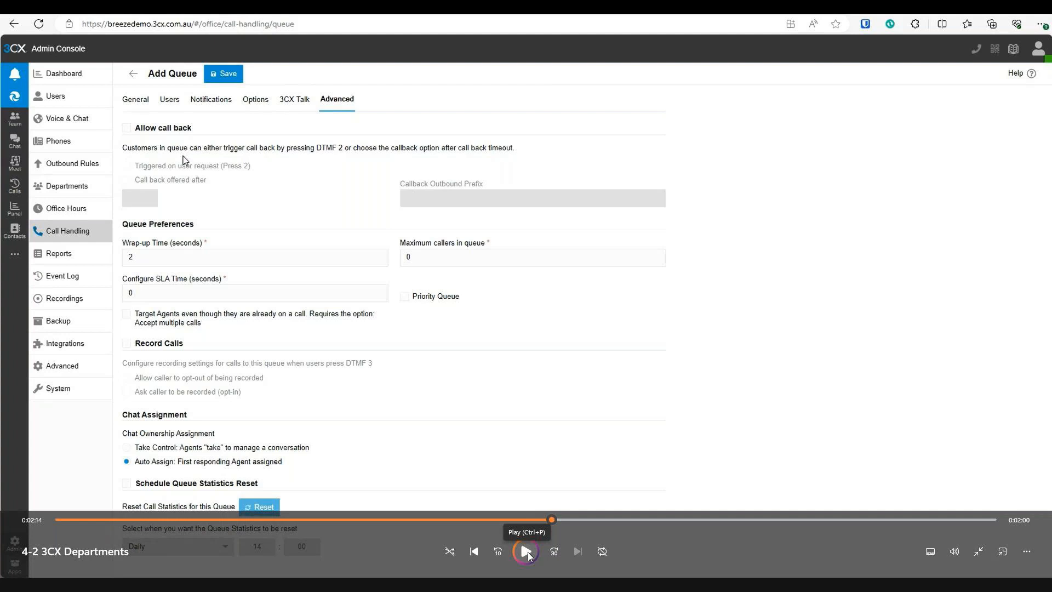
pyautogui.click(528, 552)
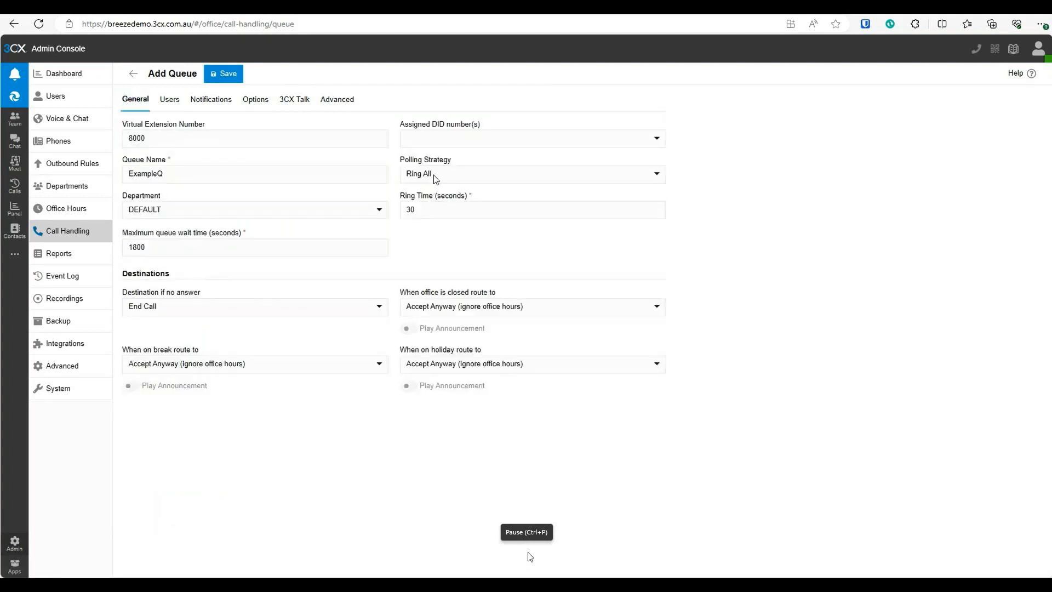
# Step: Pause the video on the queue's Polling Strategy choices and again on its general settings, resuming playback each time
pyautogui.click(527, 551)
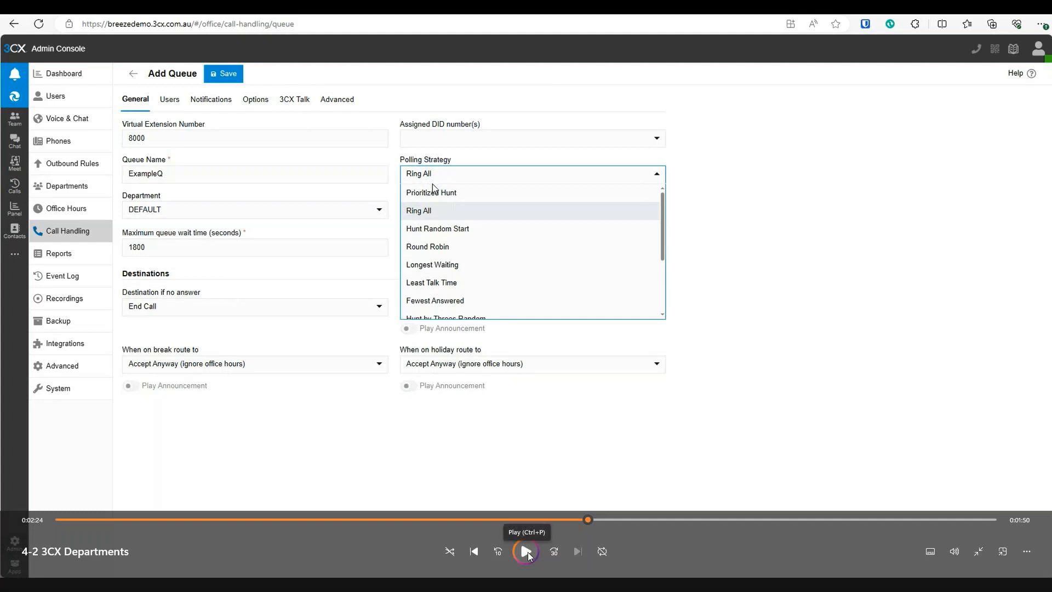
pyautogui.click(527, 551)
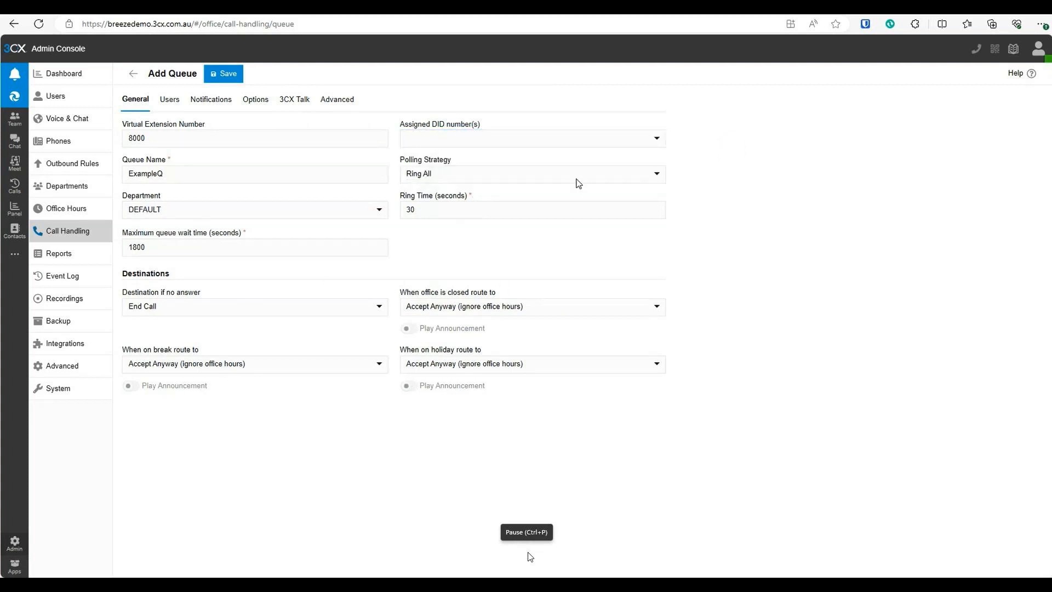
pyautogui.click(529, 555)
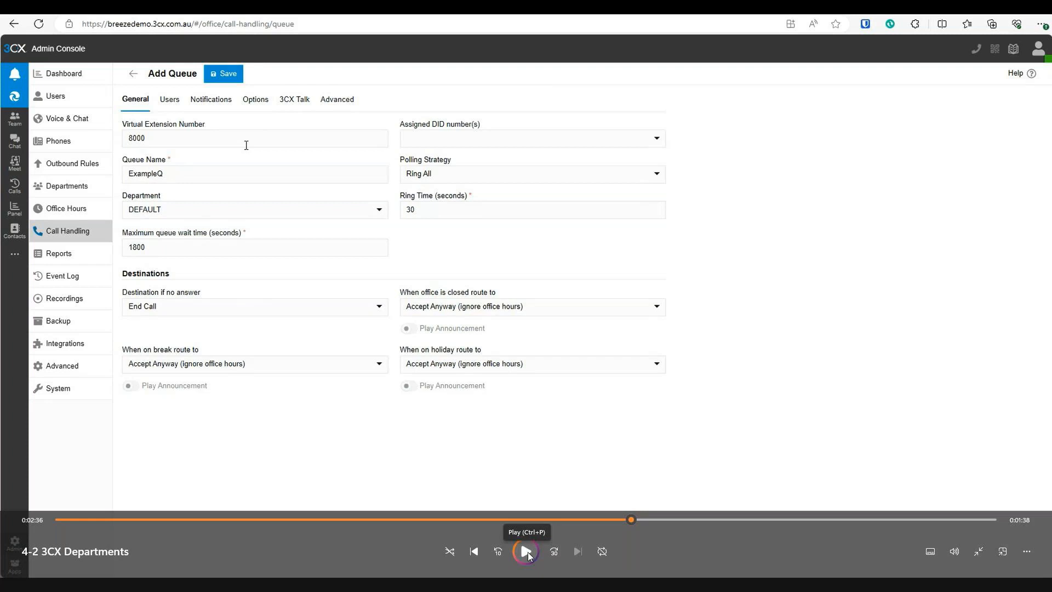
pyautogui.click(526, 551)
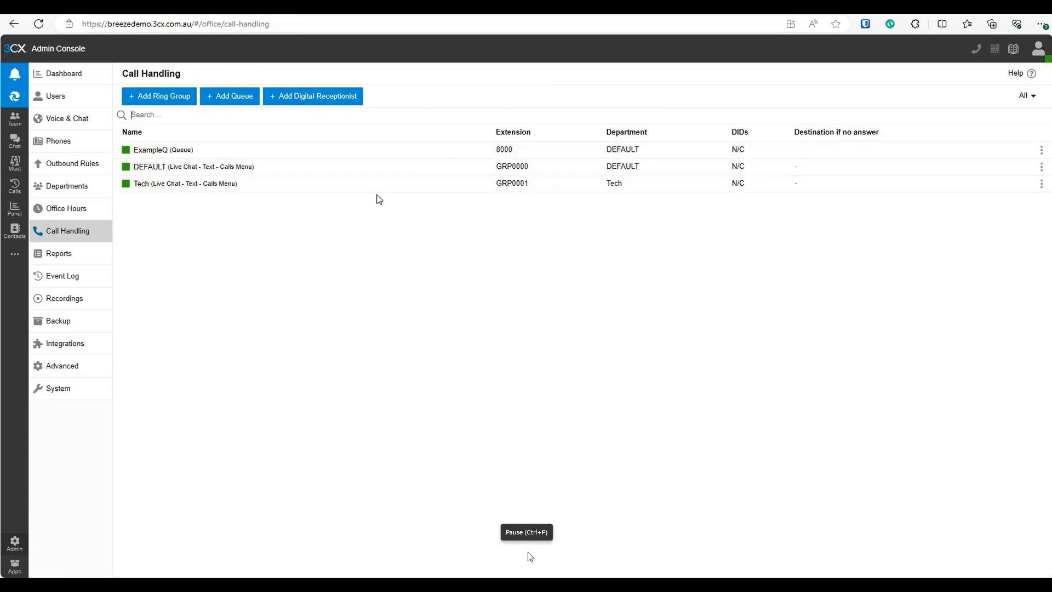
# Step: Open the Tech department's call handling settings and assign the second available DID number to it
pyautogui.click(181, 185)
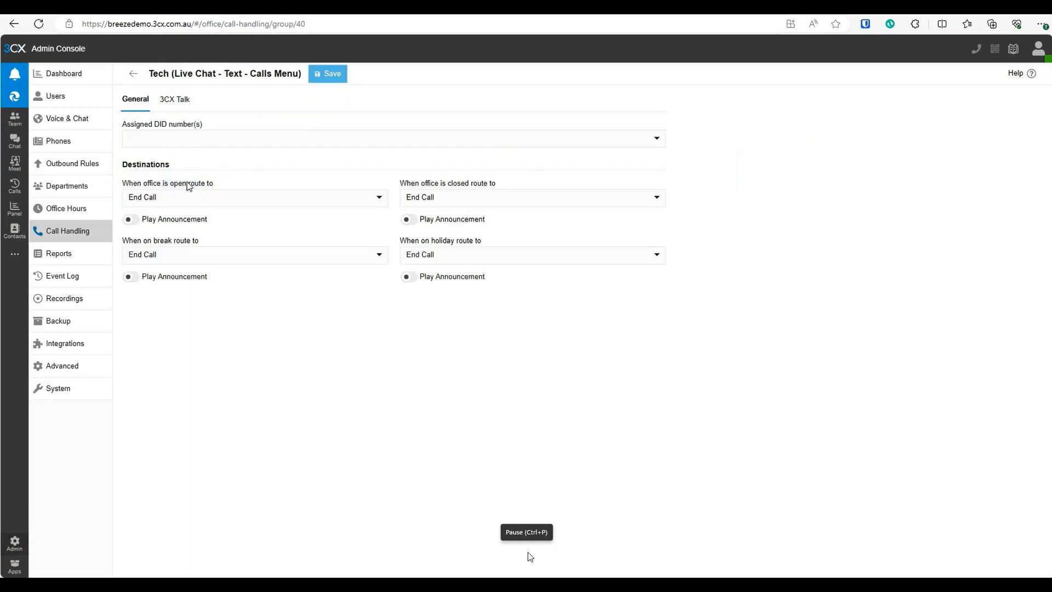
pyautogui.click(209, 138)
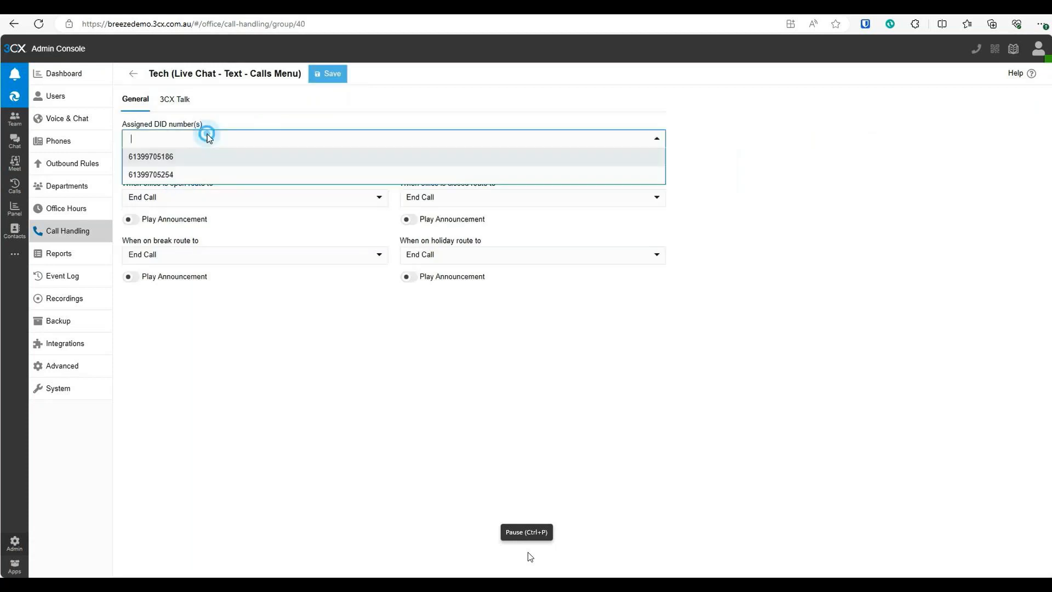
pyautogui.click(192, 175)
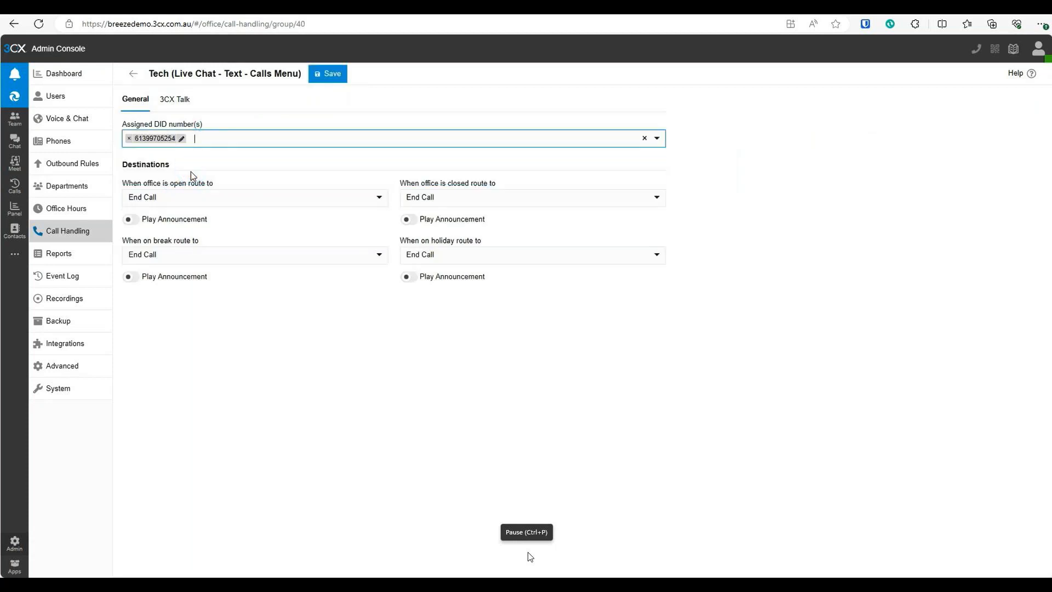
# Step: Route Tech's calls to the queue 8000 ExampleQ when the office is open
pyautogui.click(197, 196)
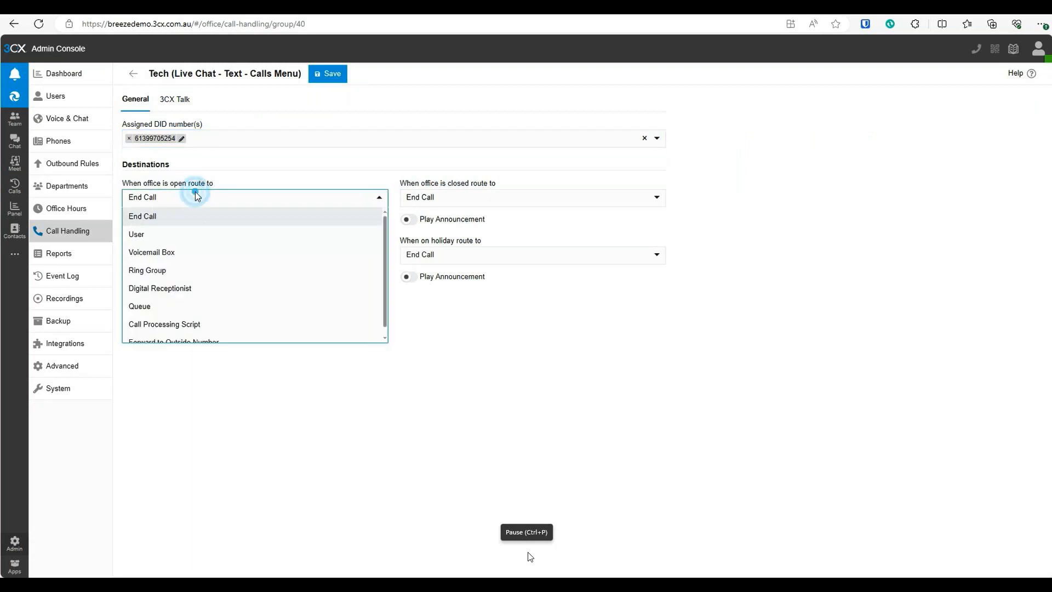
pyautogui.click(171, 304)
pyautogui.click(184, 223)
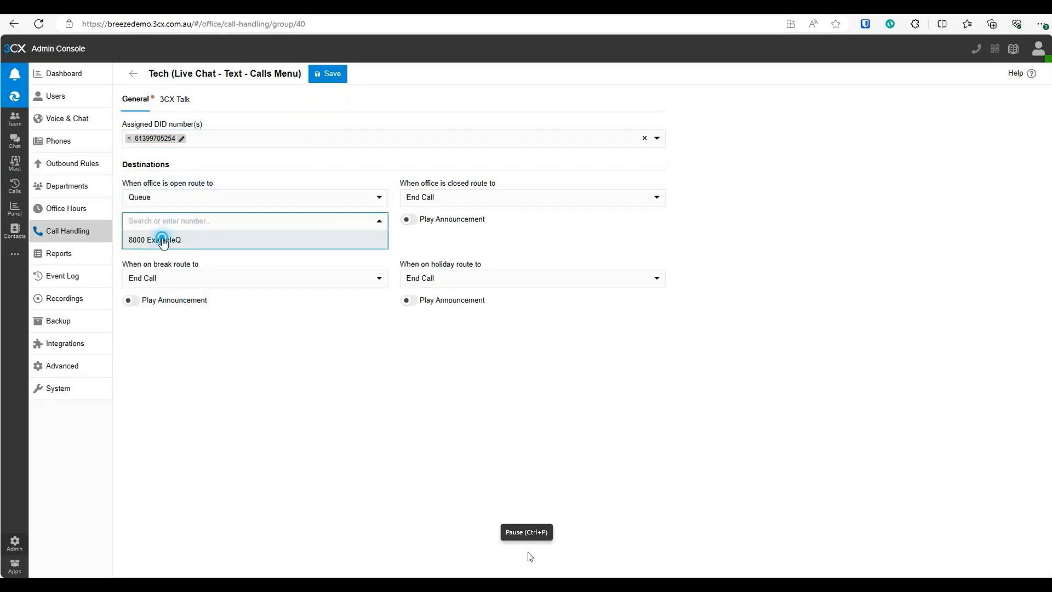
pyautogui.click(160, 237)
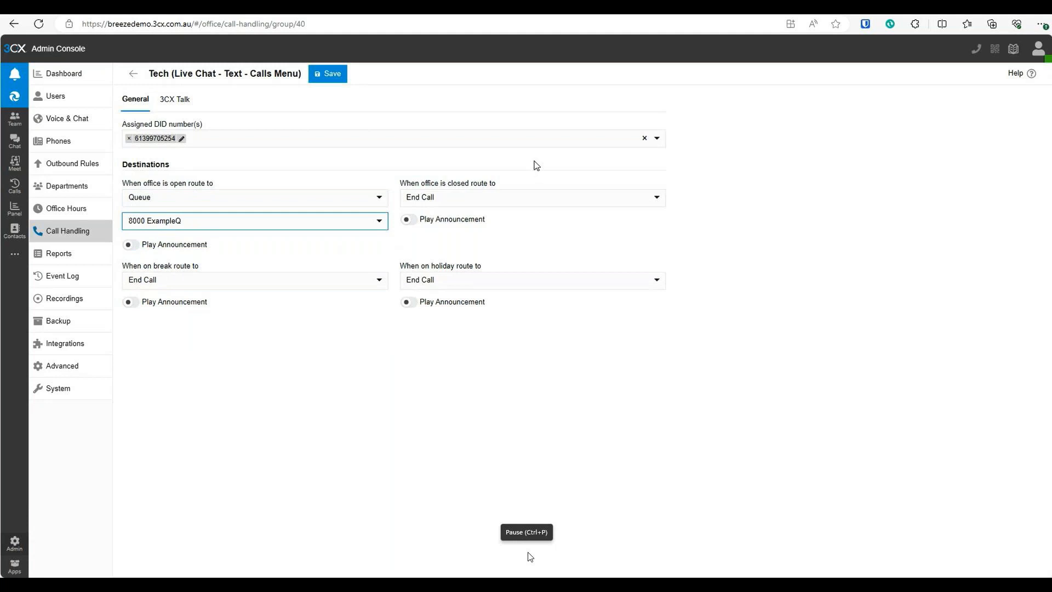
# Step: Route Tech's calls to the voicemail box of 8000 ExampleQ when the office is closed
pyautogui.click(530, 198)
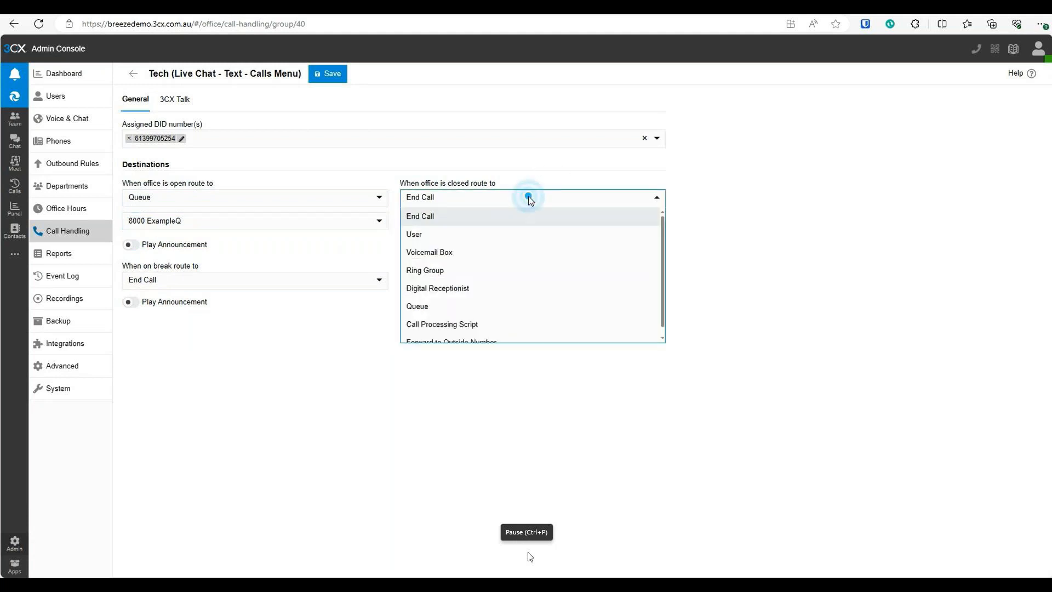
pyautogui.click(503, 254)
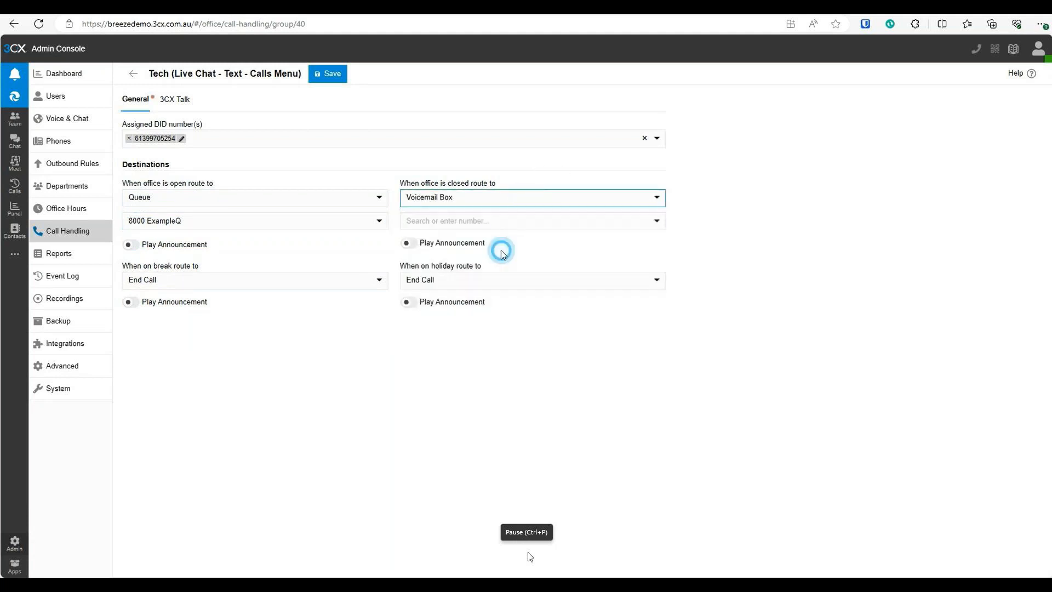
pyautogui.click(482, 220)
pyautogui.click(455, 276)
pyautogui.click(755, 223)
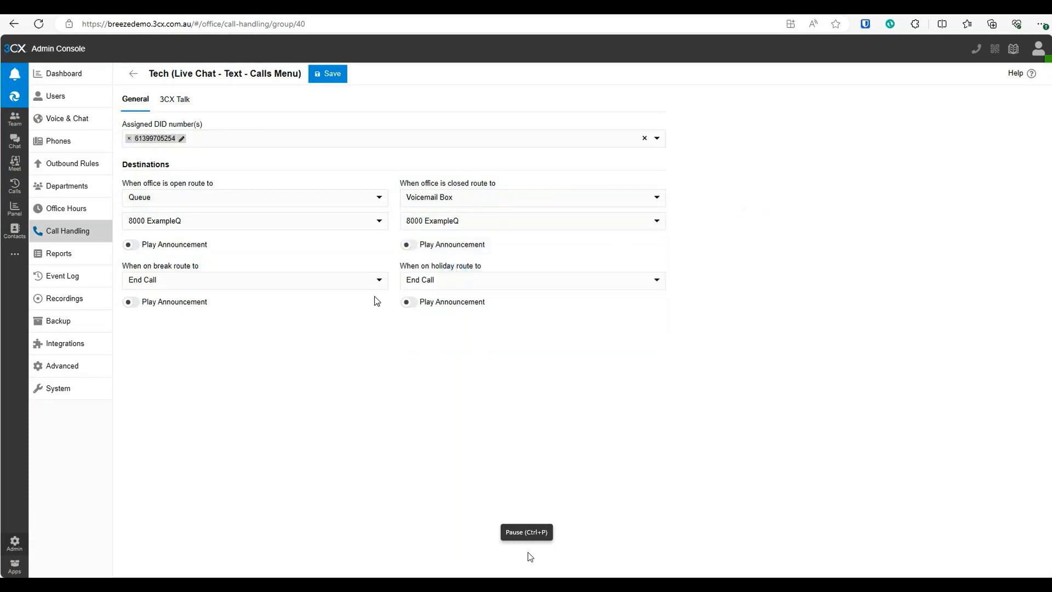
# Step: Route Tech's calls on holidays to the voicemail box of 8000 ExampleQ
pyautogui.click(451, 280)
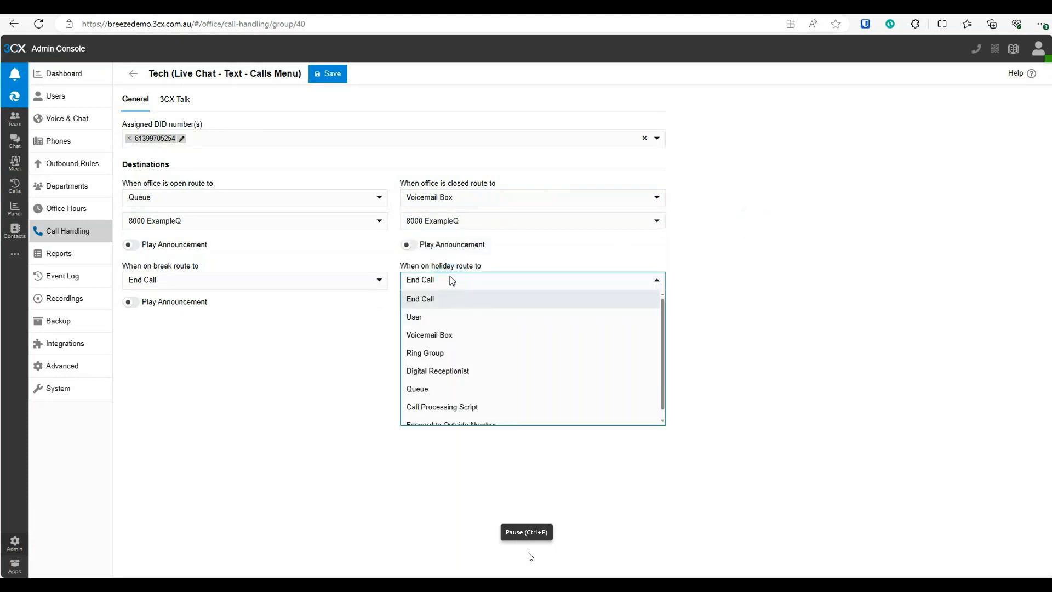
pyautogui.click(447, 335)
pyautogui.click(447, 305)
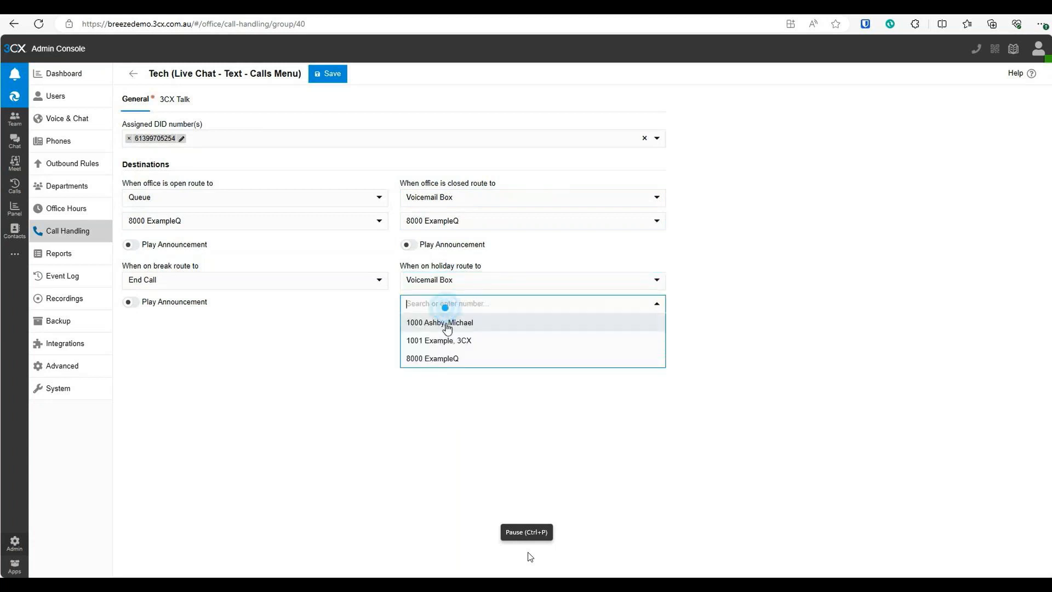
pyautogui.click(446, 358)
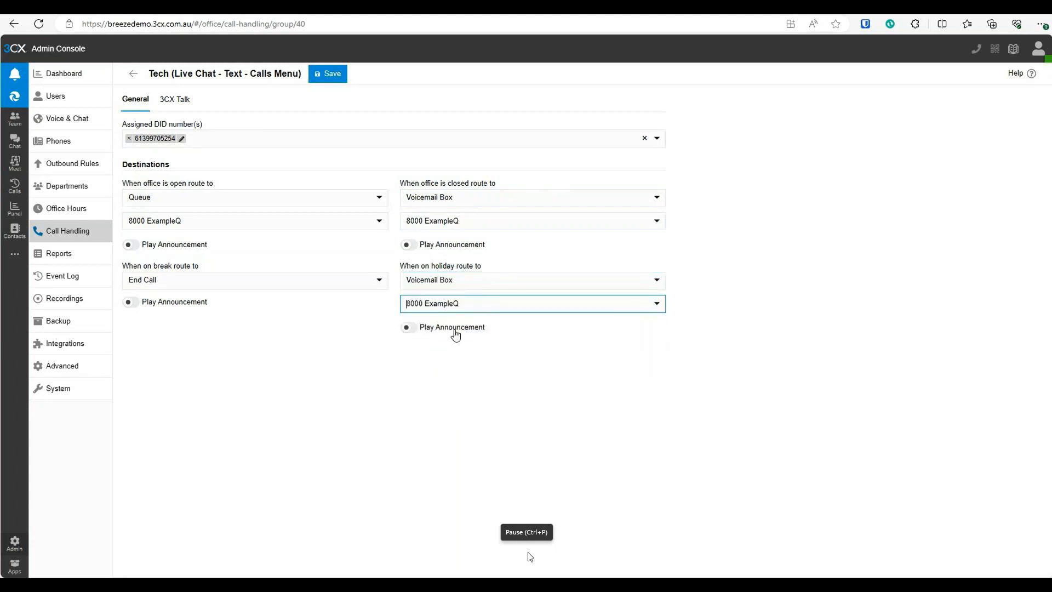
# Step: View the break routing choices, then turn on the holiday announcement to view its prompt files and turn it off again
pyautogui.click(239, 285)
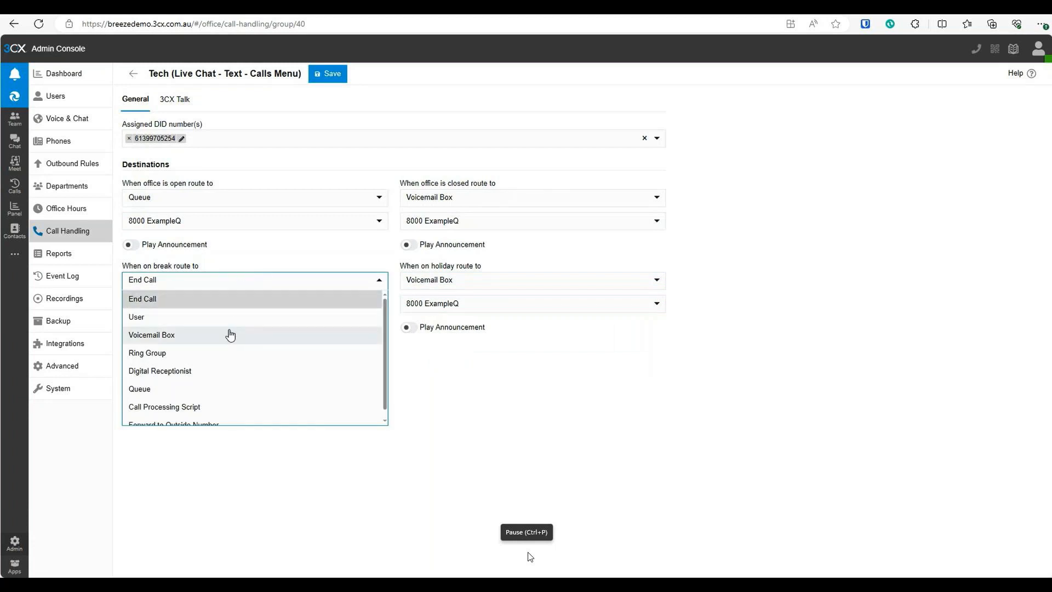
pyautogui.click(459, 385)
pyautogui.click(408, 327)
pyautogui.click(424, 350)
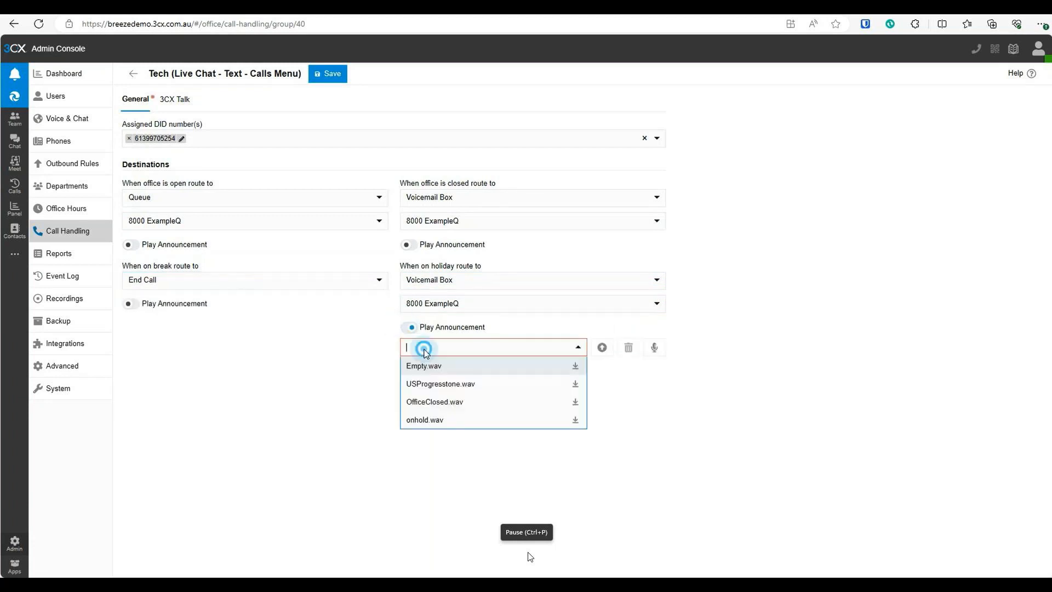
pyautogui.click(367, 363)
pyautogui.click(412, 326)
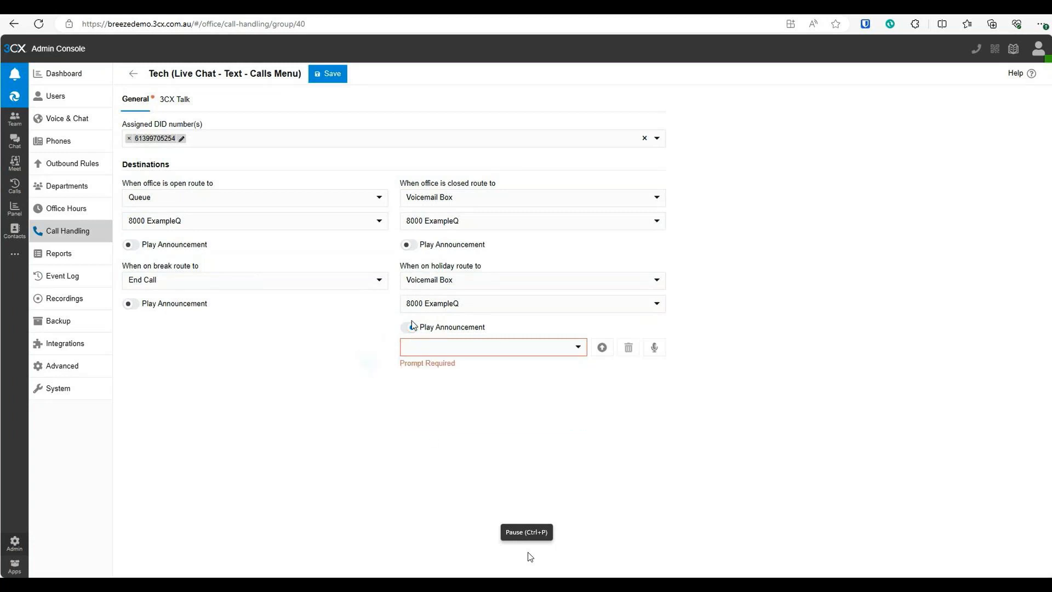
pyautogui.click(420, 329)
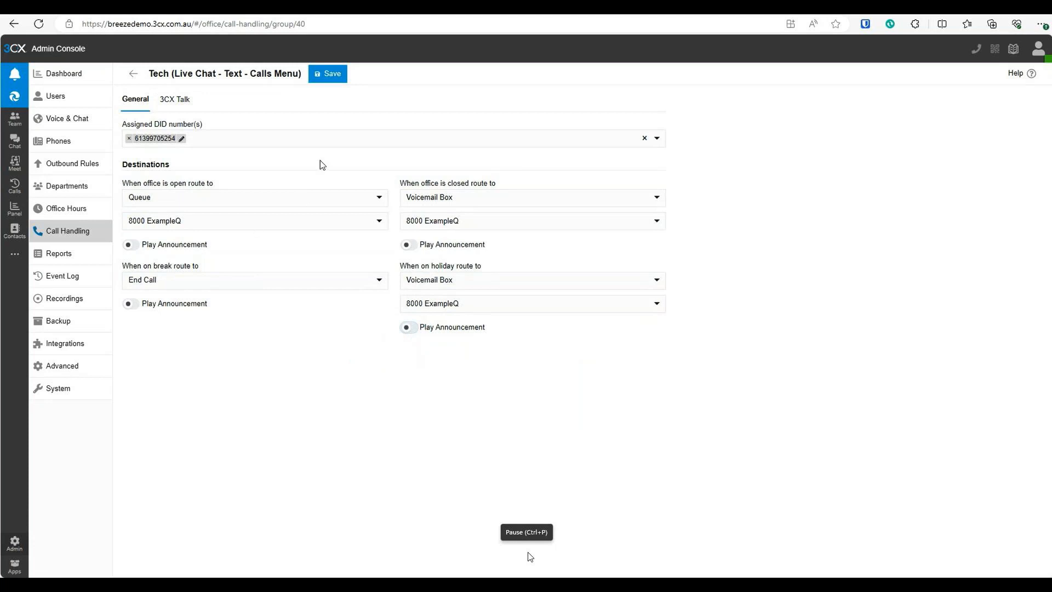
# Step: Save the Tech call handling settings, then pause the video on the Call Handling list and resume it
pyautogui.click(325, 76)
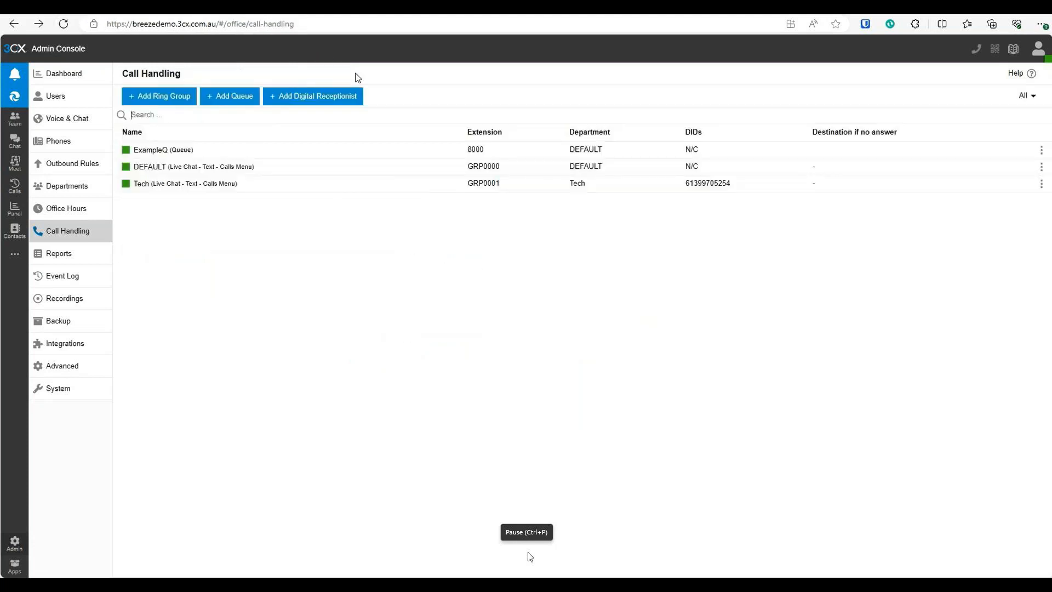
pyautogui.click(530, 557)
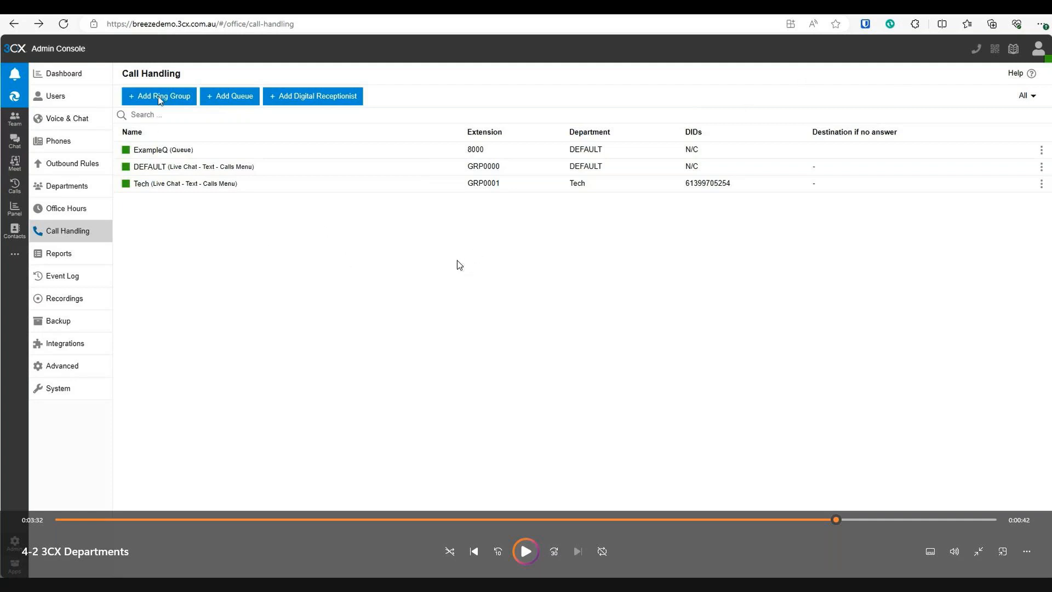
pyautogui.click(527, 553)
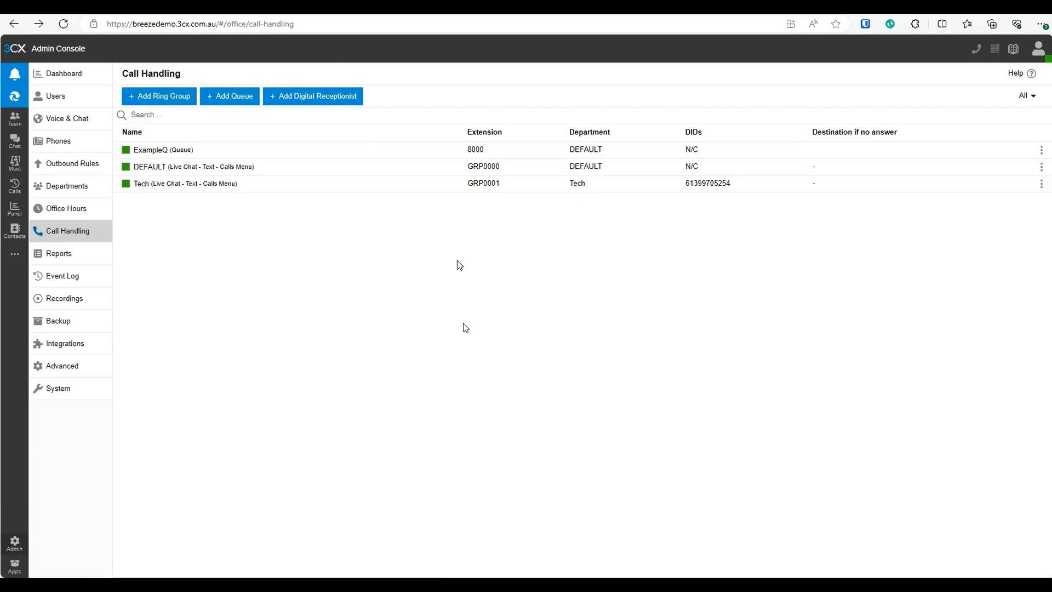
# Step: Play the demo video to its end, close Media Player, and advance the presentation to the Office Hours slide
pyautogui.moveTo(462, 324)
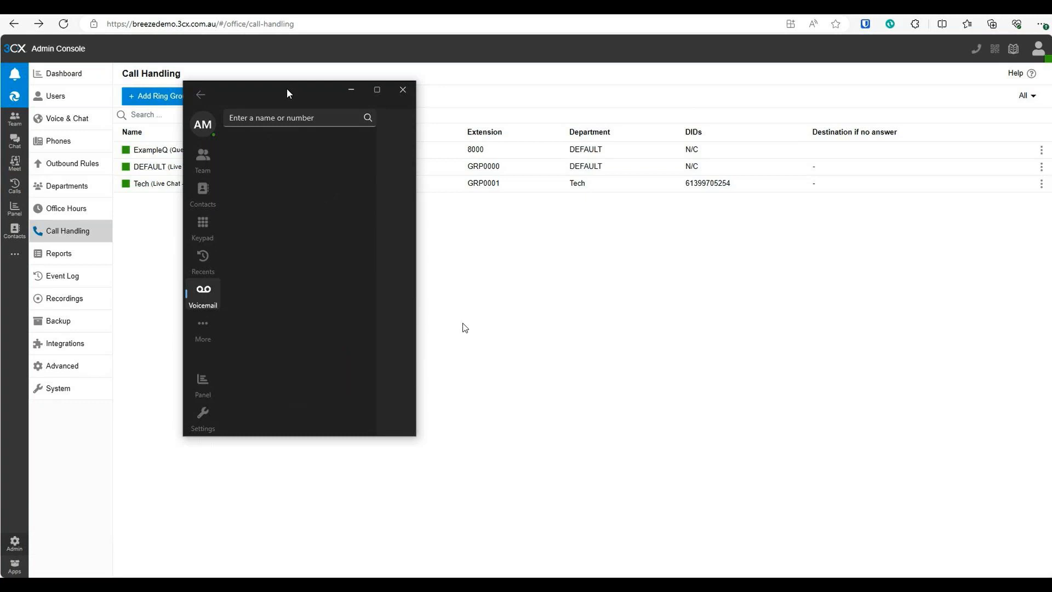
pyautogui.click(491, 47)
pyautogui.moveTo(472, 403)
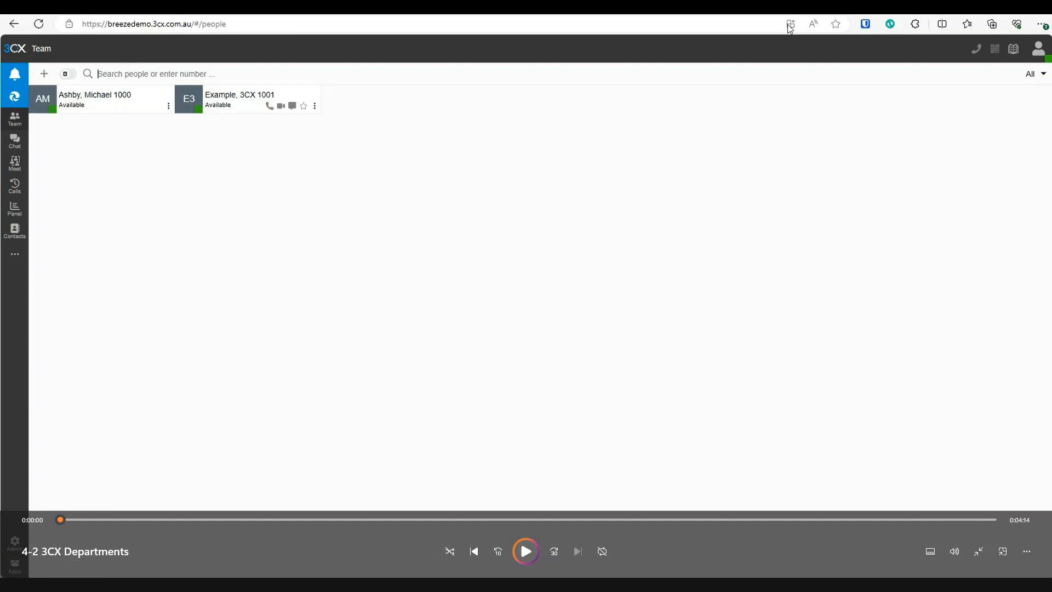
pyautogui.press('Escape')
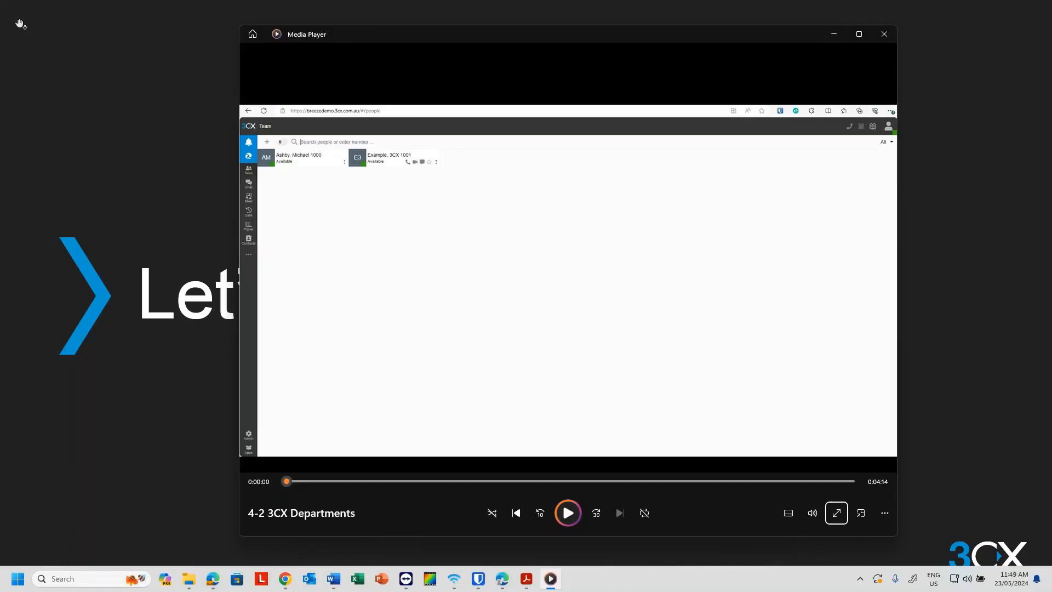
pyautogui.click(883, 34)
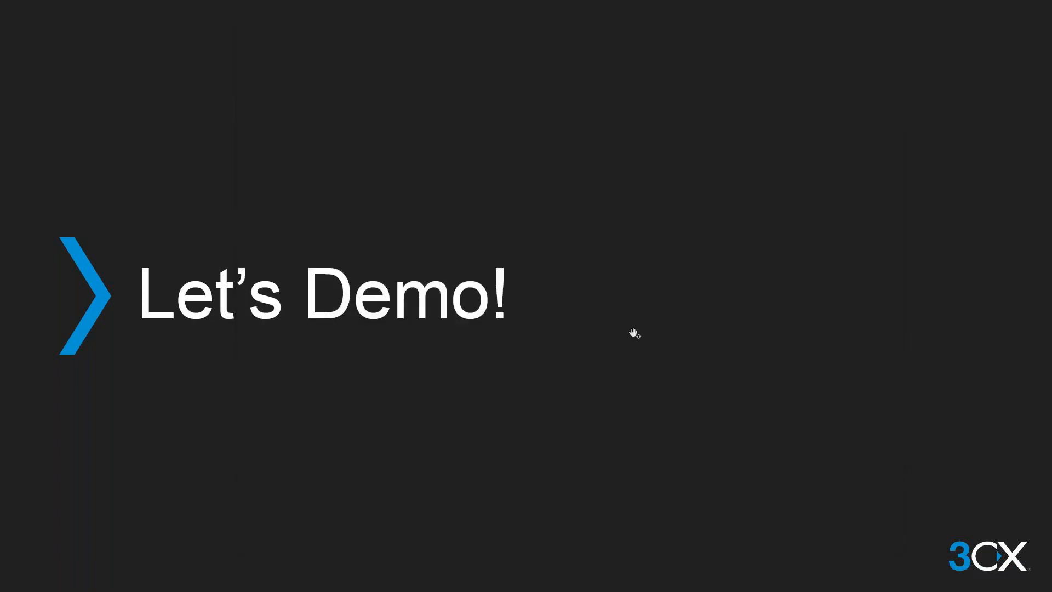
pyautogui.click(534, 303)
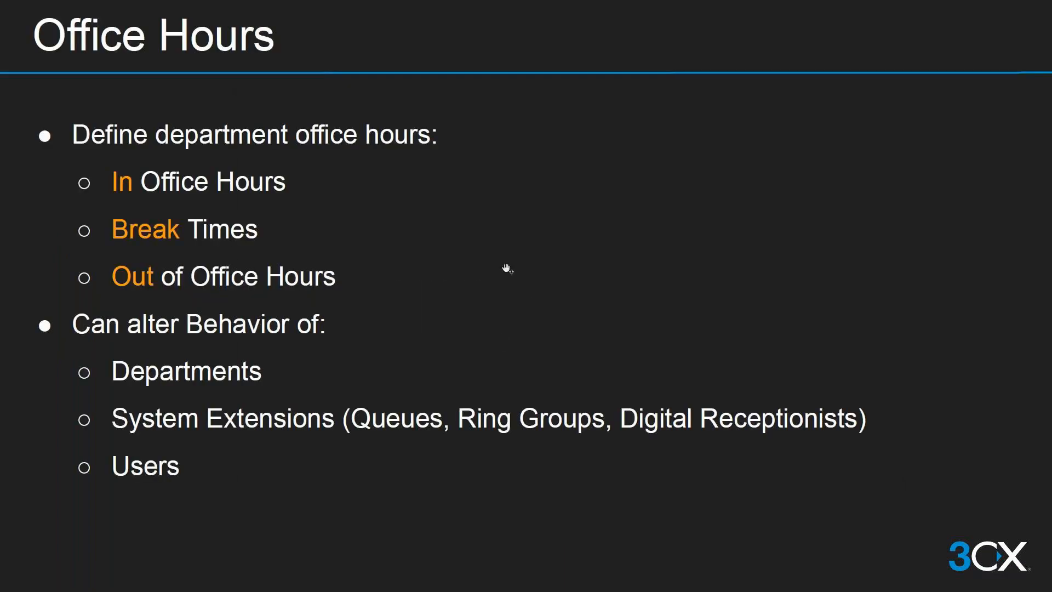
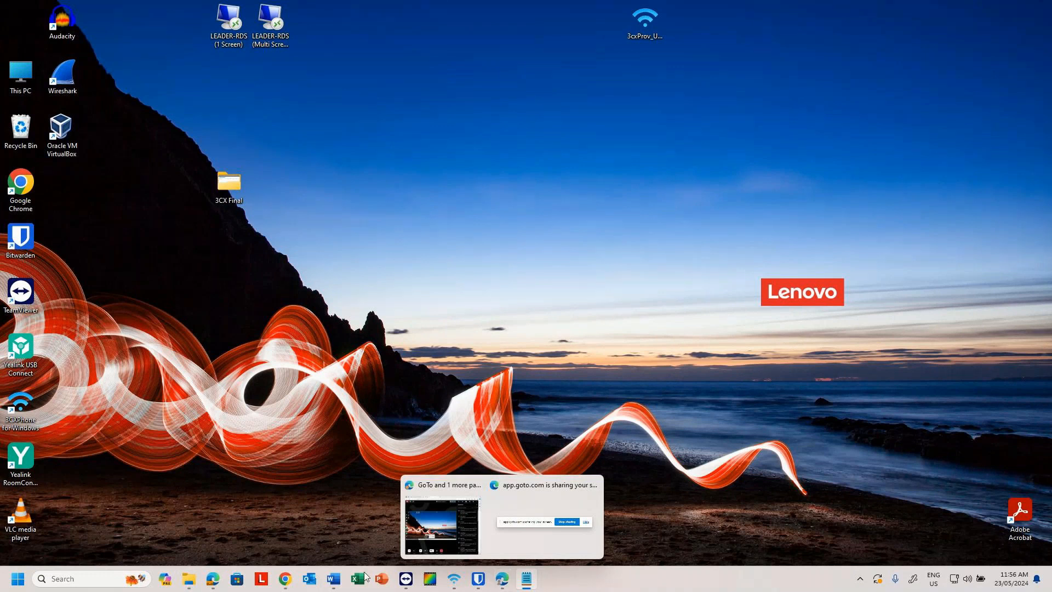
pyautogui.click(441, 525)
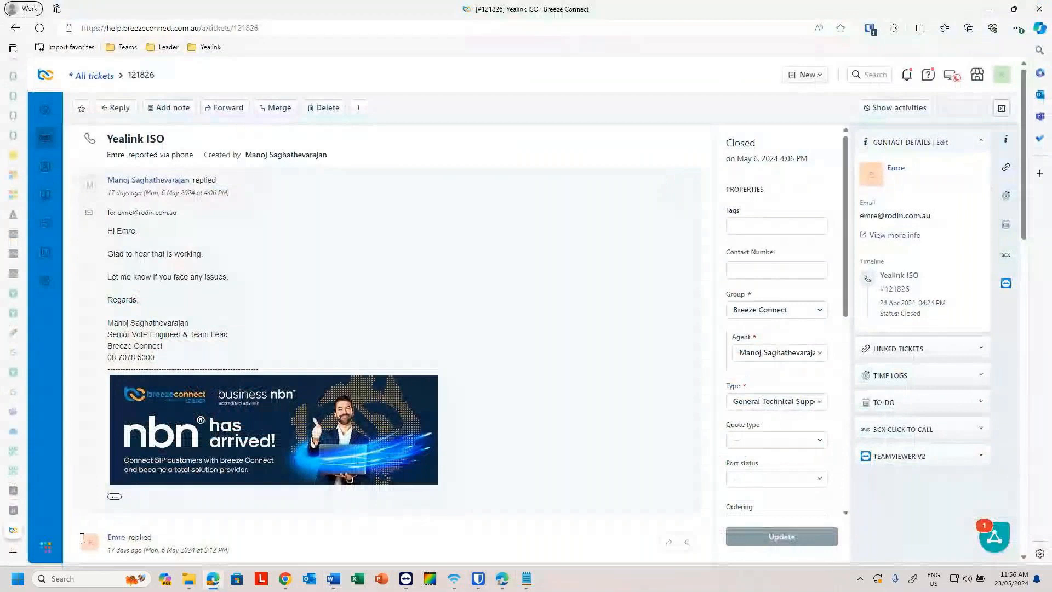
pyautogui.click(11, 553)
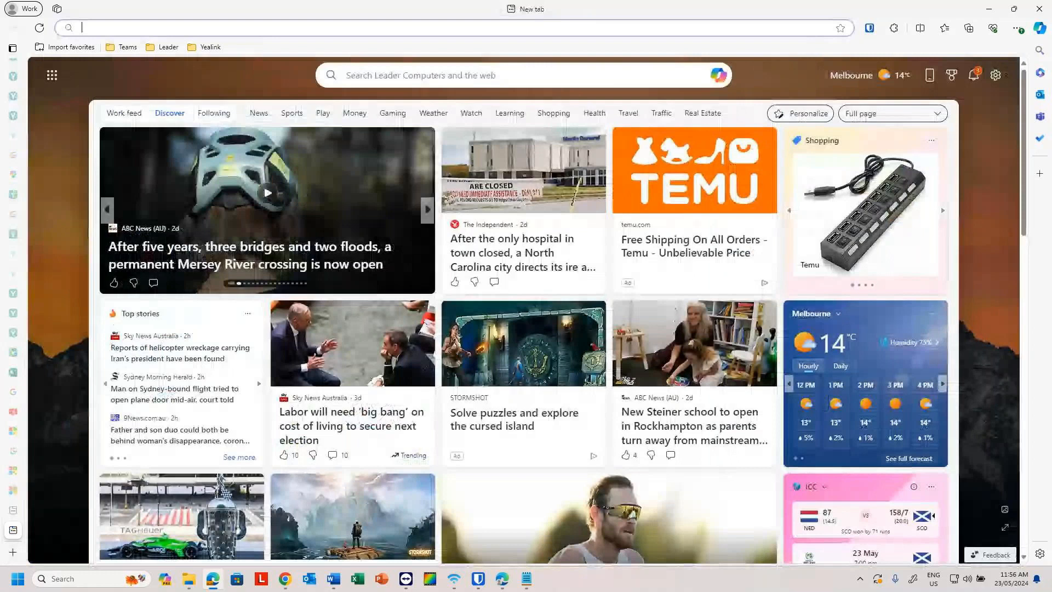
pyautogui.hotkey('alt', 'Tab')
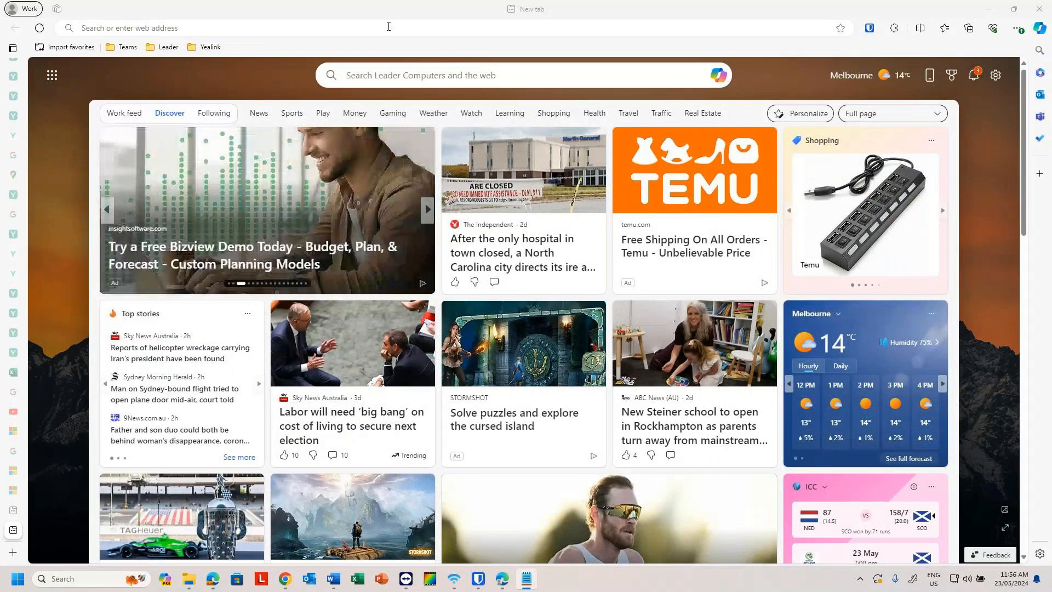
pyautogui.click(389, 27)
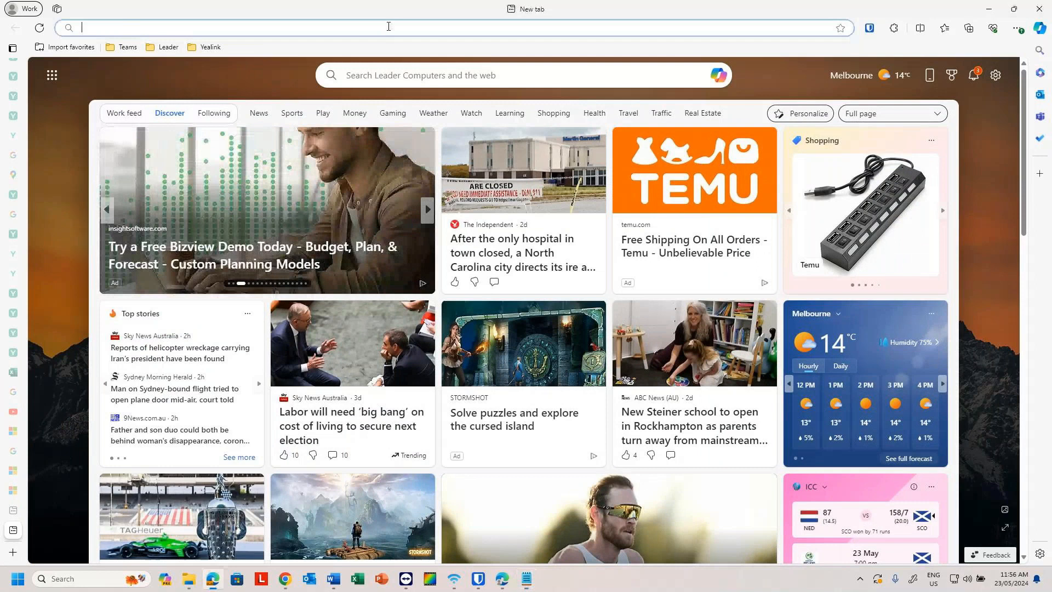
pyautogui.write('https://breezedemo.3cx.com.au')
pyautogui.press('Return')
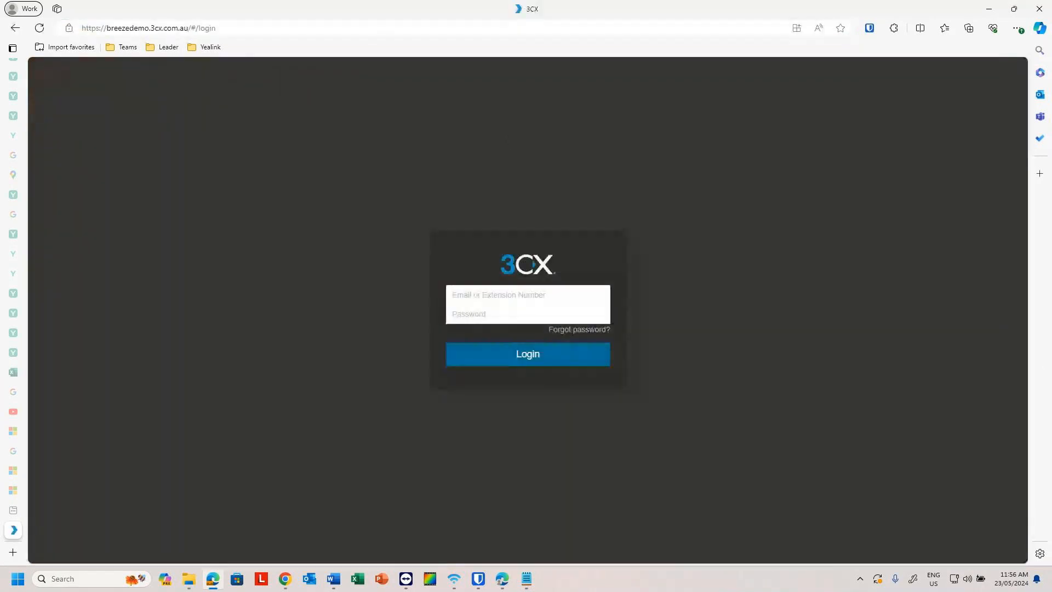
pyautogui.hotkey('alt', 'Tab')
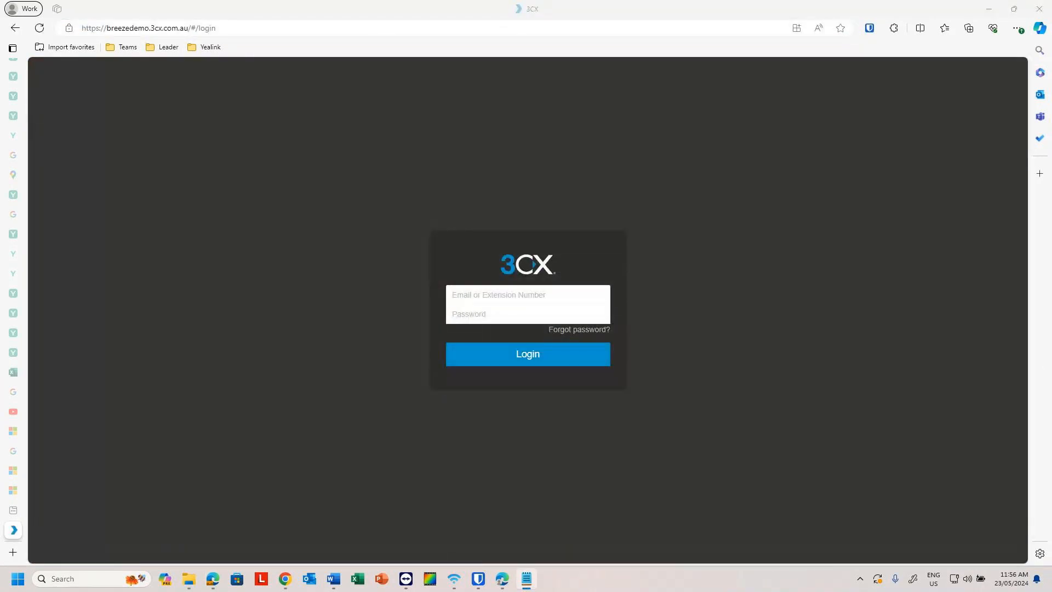
# Step: Try to log in to 3CX with the account e-mail and password, and dismiss Bitwarden's offer to remember the password
pyautogui.click(550, 298)
pyautogui.hotkey('ctrl', 'v')
pyautogui.click(856, 386)
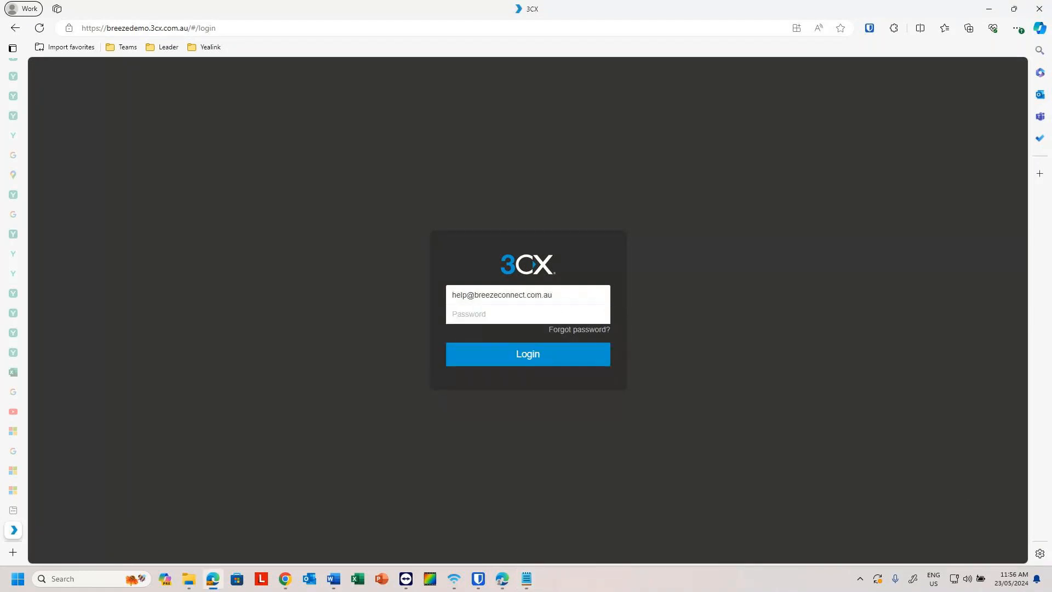
pyautogui.hotkey('alt', 'Tab')
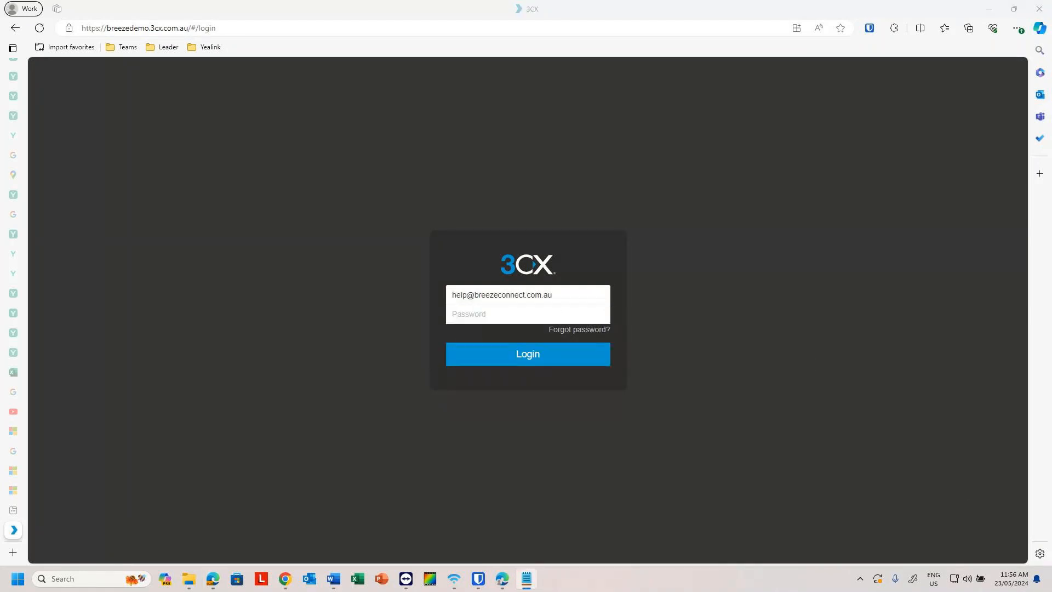
pyautogui.click(532, 329)
pyautogui.hotkey('ctrl', 'v')
pyautogui.click(720, 321)
pyautogui.click(539, 371)
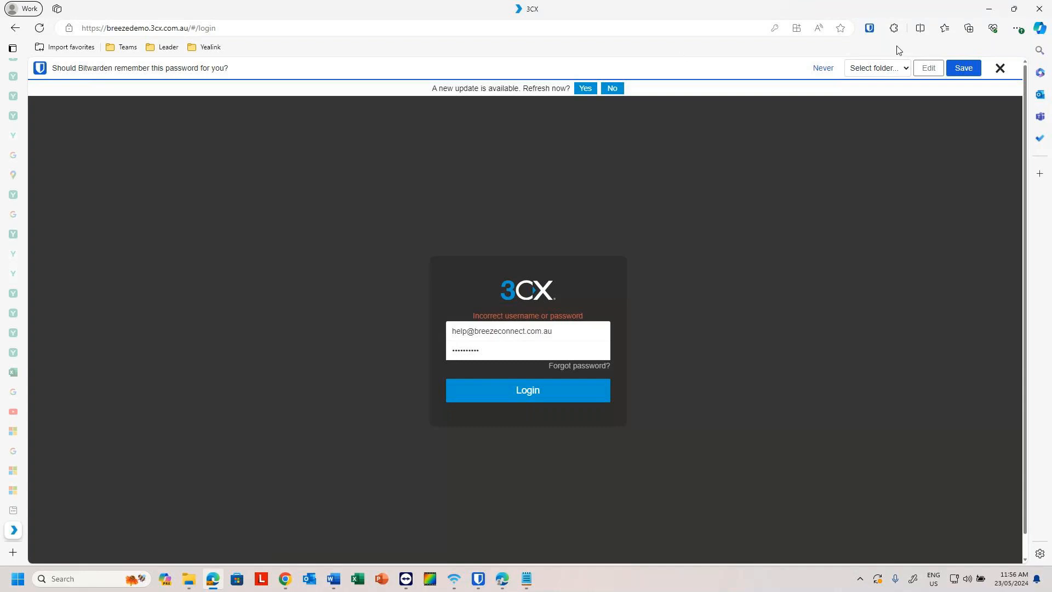
pyautogui.click(1000, 68)
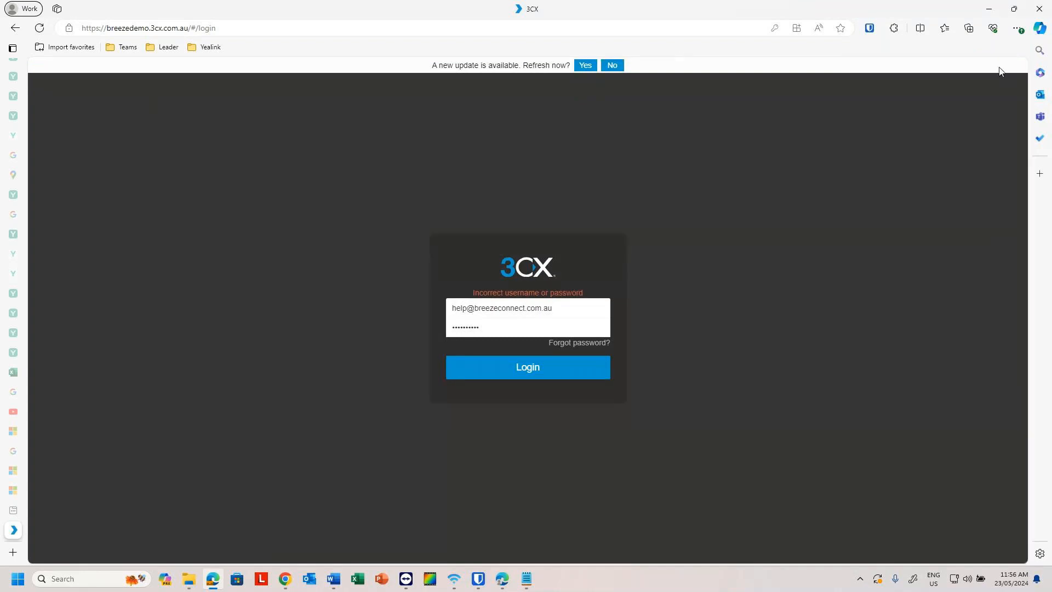
# Step: Move the browser window to another display and bring it back maximized once signed in to 3CX
pyautogui.moveTo(423, 13); pyautogui.dragTo(1051, 230)
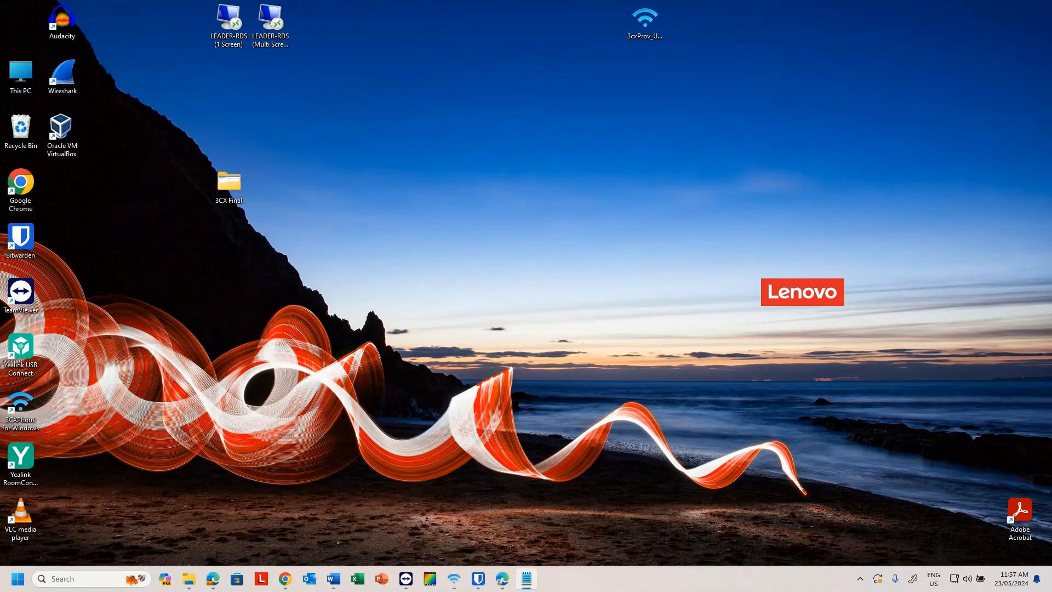
pyautogui.hotkey('alt', 'Tab')
pyautogui.hotkey('alt', 'Tab')
pyautogui.hotkey('alt', 'Tab')
pyautogui.moveTo(1051, 113); pyautogui.dragTo(501, 125)
pyautogui.doubleClick(409, 119)
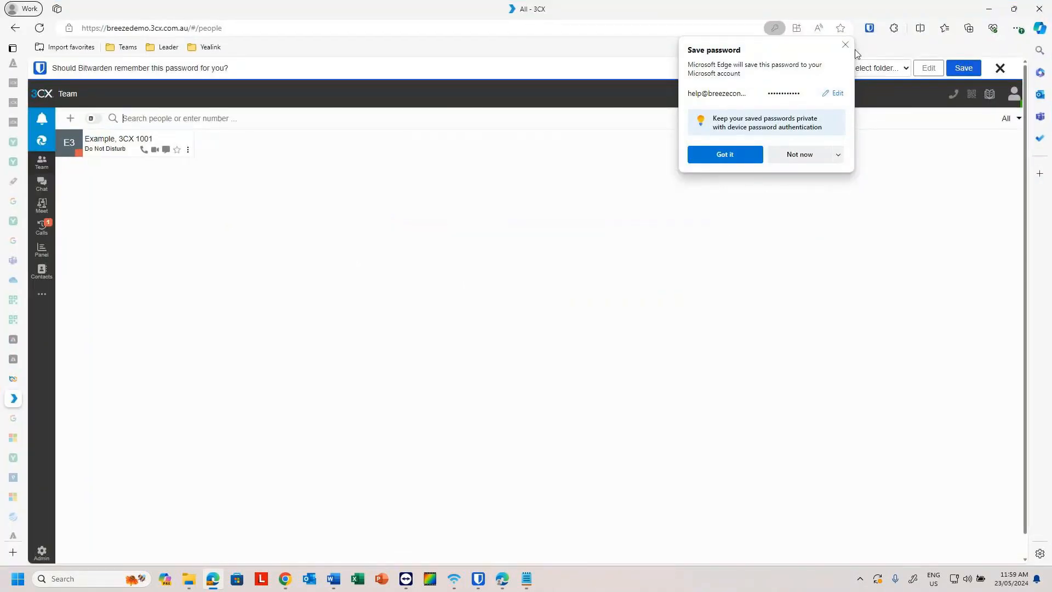
# Step: Dismiss the Edge save-password prompt and view the contact details of the only listed team member
pyautogui.click(845, 44)
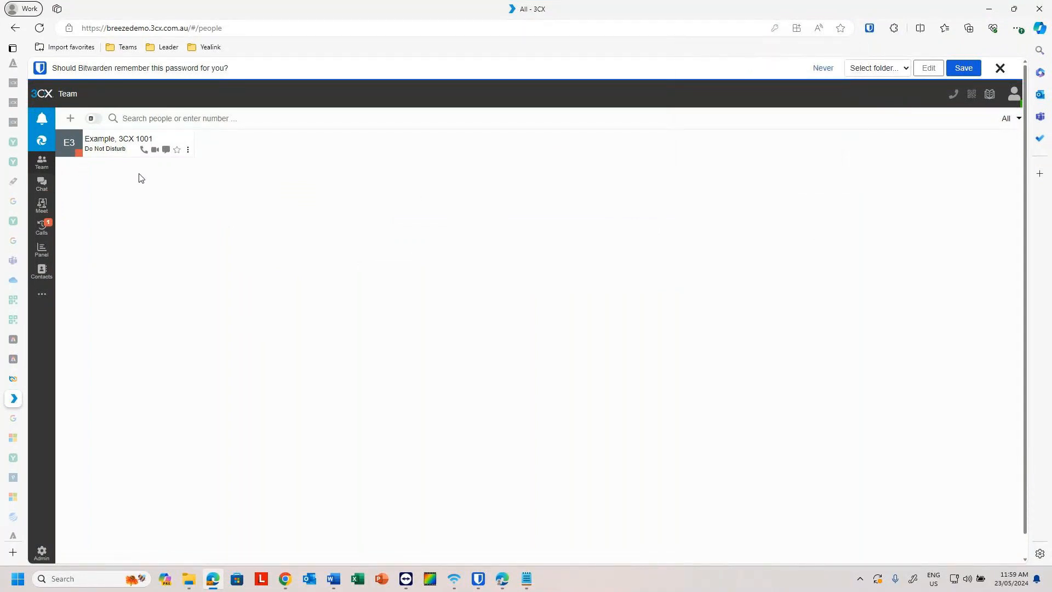
pyautogui.click(114, 152)
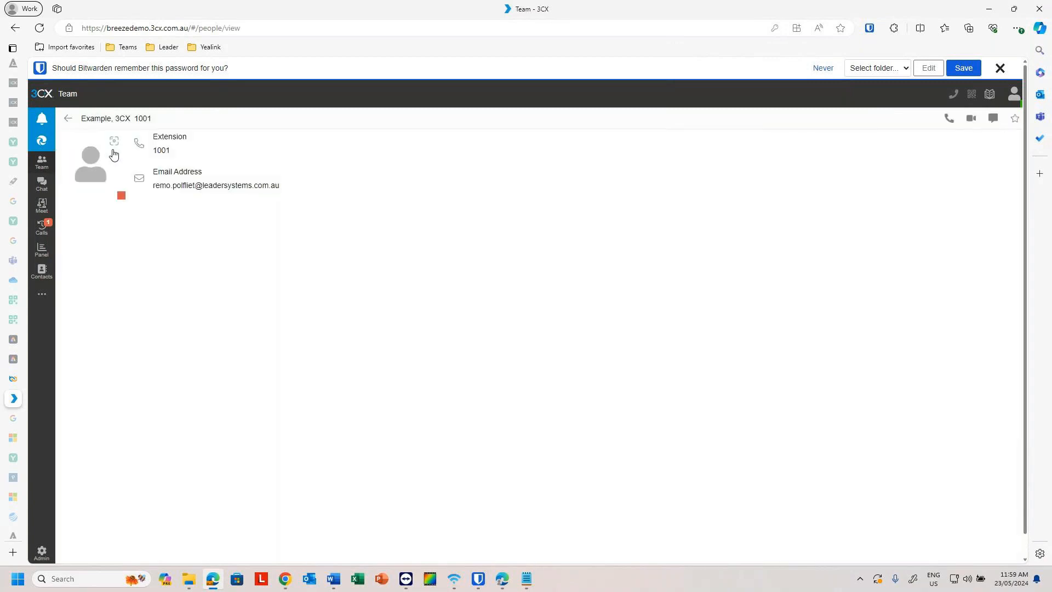
pyautogui.click(68, 121)
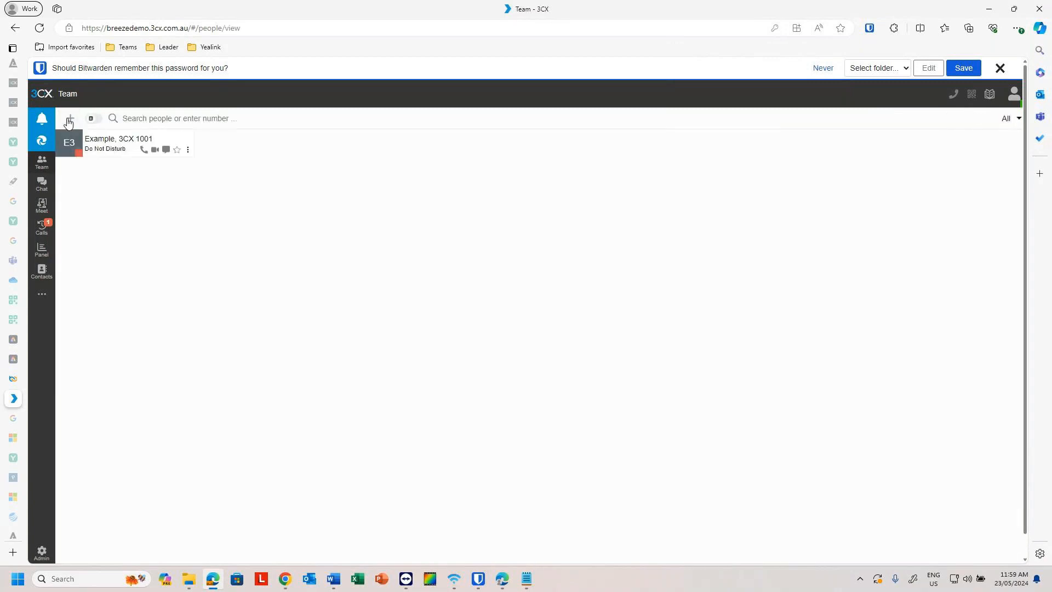
# Step: Open the Users list in the Admin Console and close the Bitwarden password prompt
pyautogui.click(42, 554)
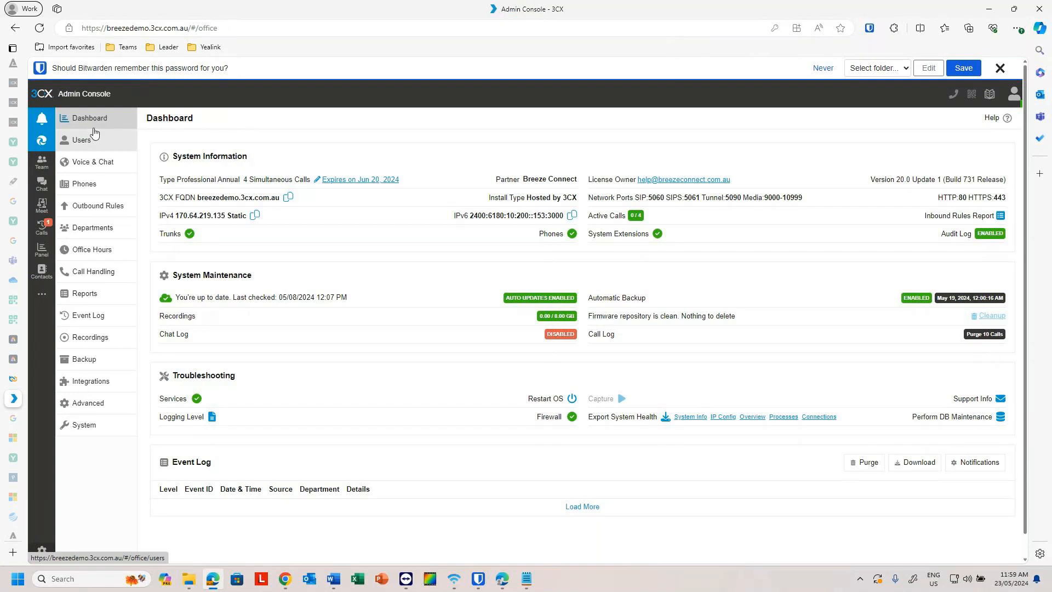
pyautogui.click(95, 139)
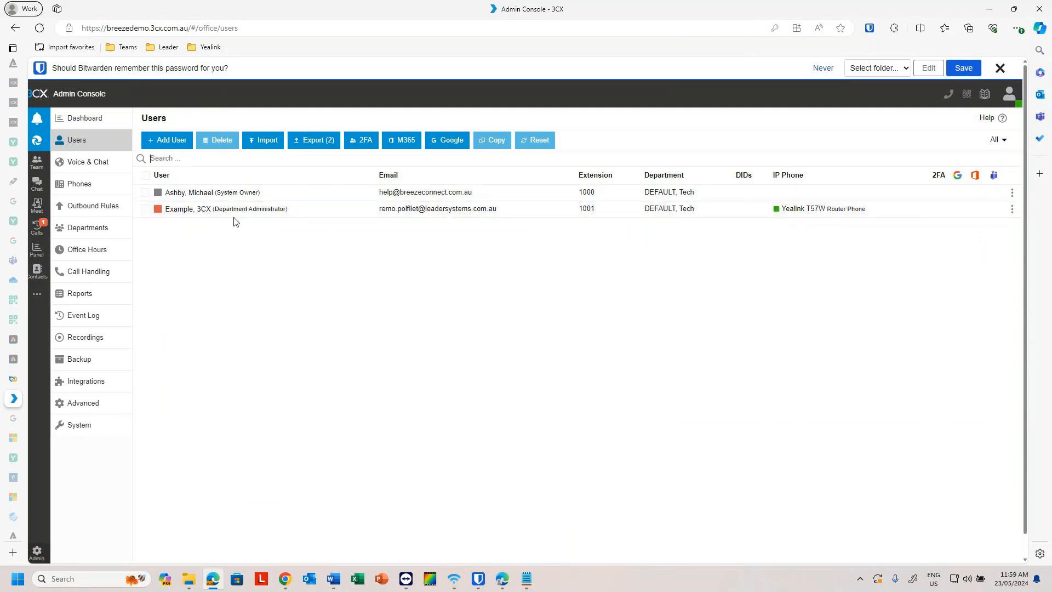
pyautogui.click(1000, 67)
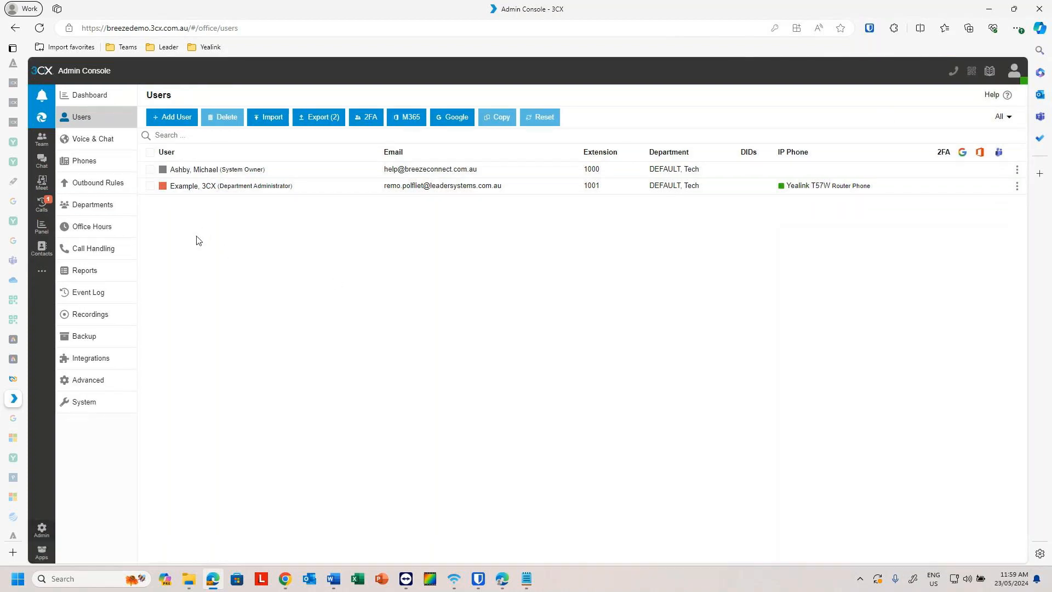
# Step: Open Office Hours and compare the DEFAULT and Tech department schedules, finishing on Tech
pyautogui.click(108, 230)
pyautogui.click(164, 115)
pyautogui.click(165, 101)
pyautogui.click(164, 115)
pyautogui.click(164, 98)
pyautogui.click(167, 112)
pyautogui.click(164, 96)
pyautogui.click(164, 113)
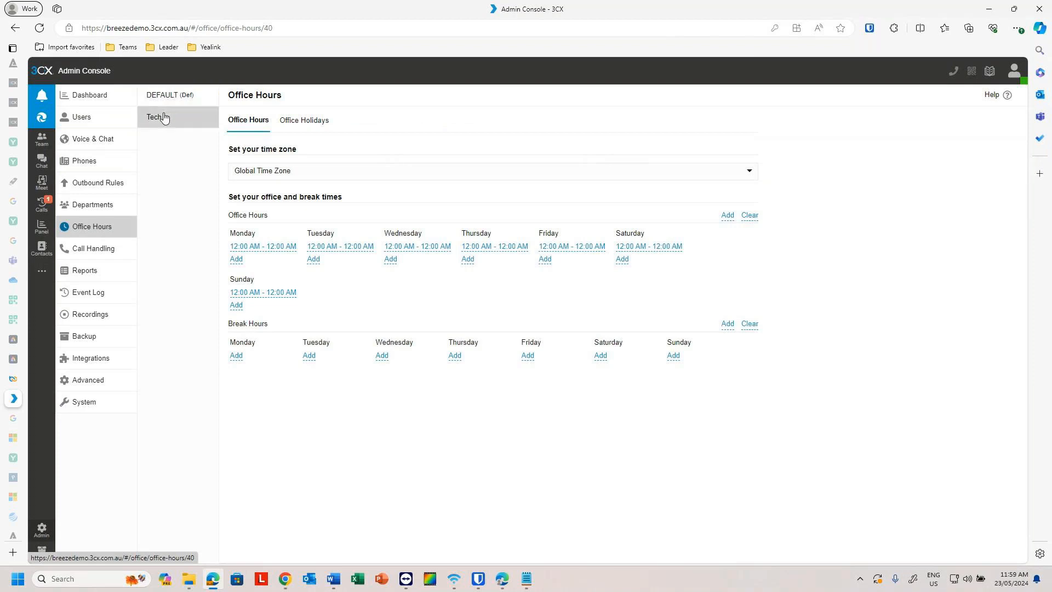
# Step: View Tech's Office Holidays and the form for adding a holiday, cancel it, and return to the weekly office hours
pyautogui.click(313, 120)
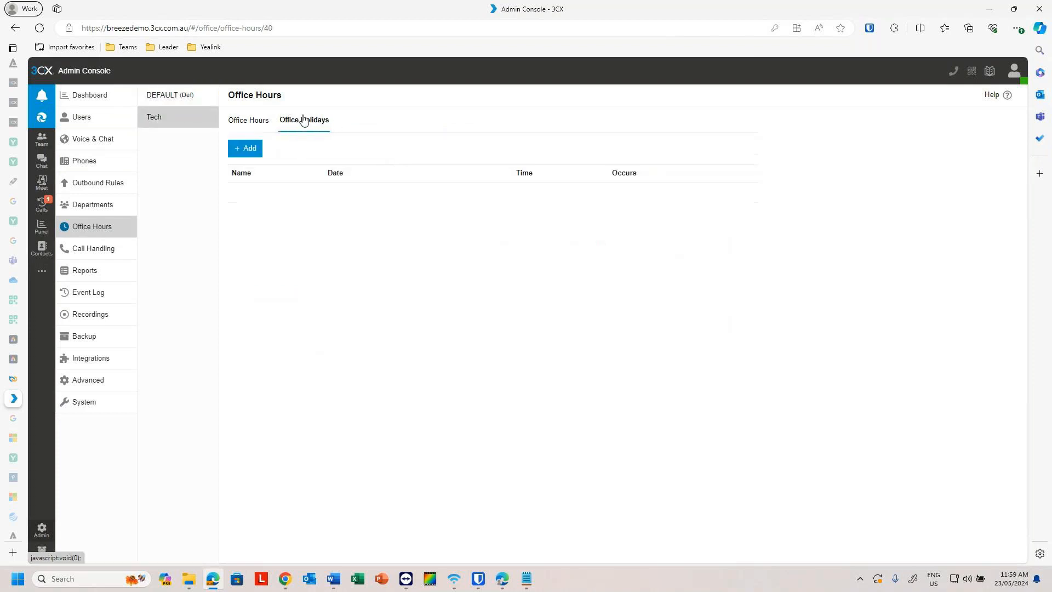
pyautogui.click(255, 147)
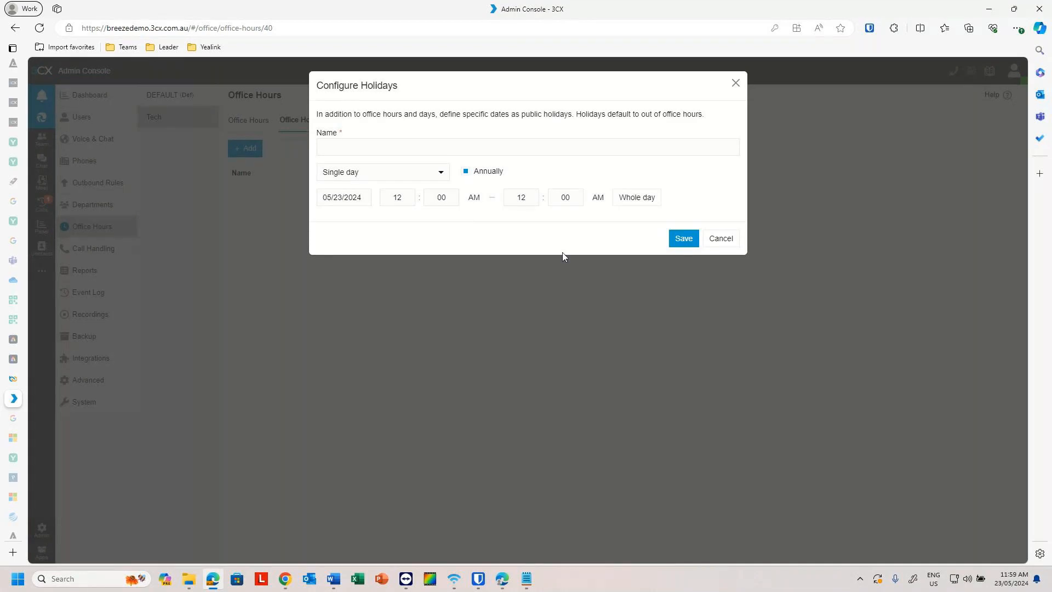
pyautogui.click(722, 240)
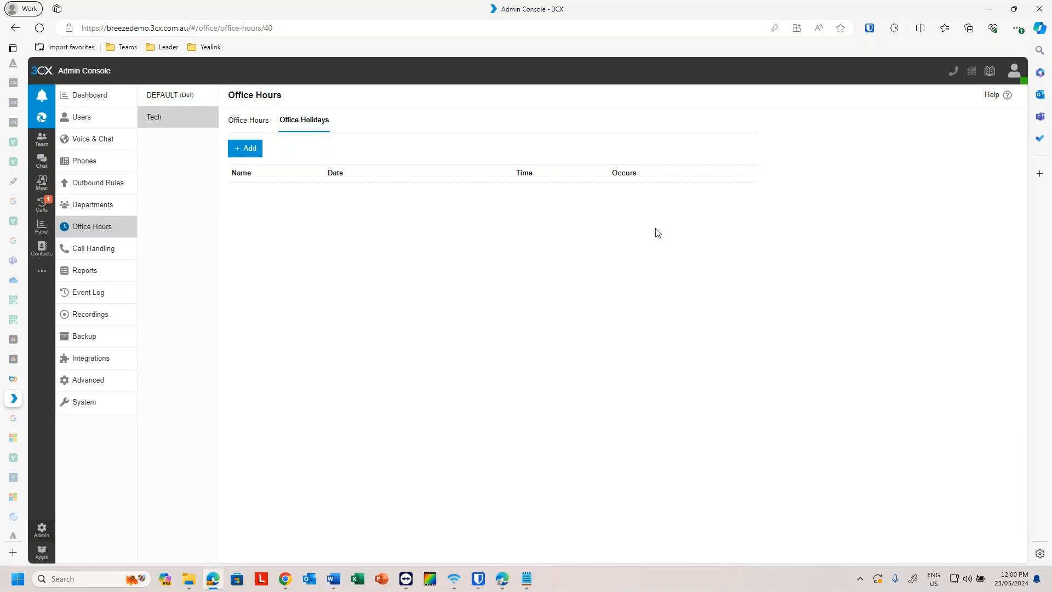
pyautogui.click(242, 122)
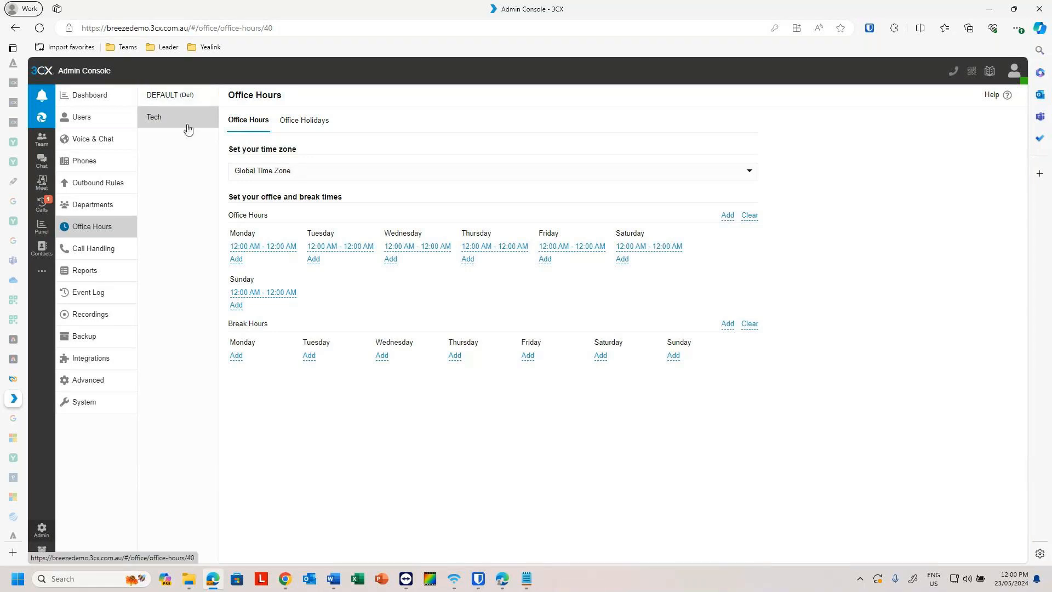
# Step: Set the Tech department's time zone to +10:00 Australia (Sydney, Melbourne, Canberra)
pyautogui.click(275, 169)
pyautogui.scroll(-8, 353, 249)
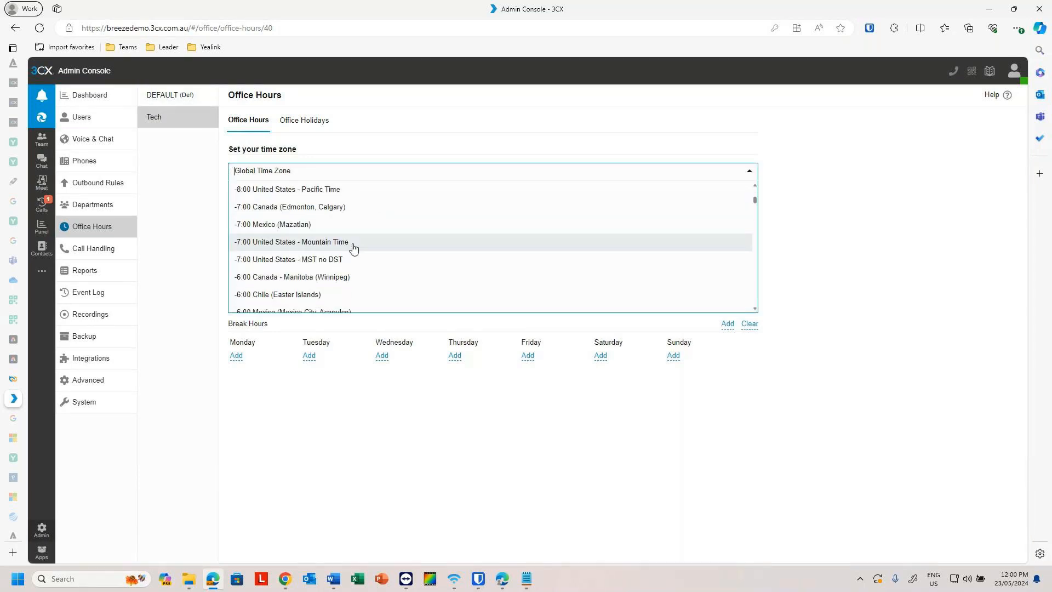
pyautogui.scroll(-15, 355, 236)
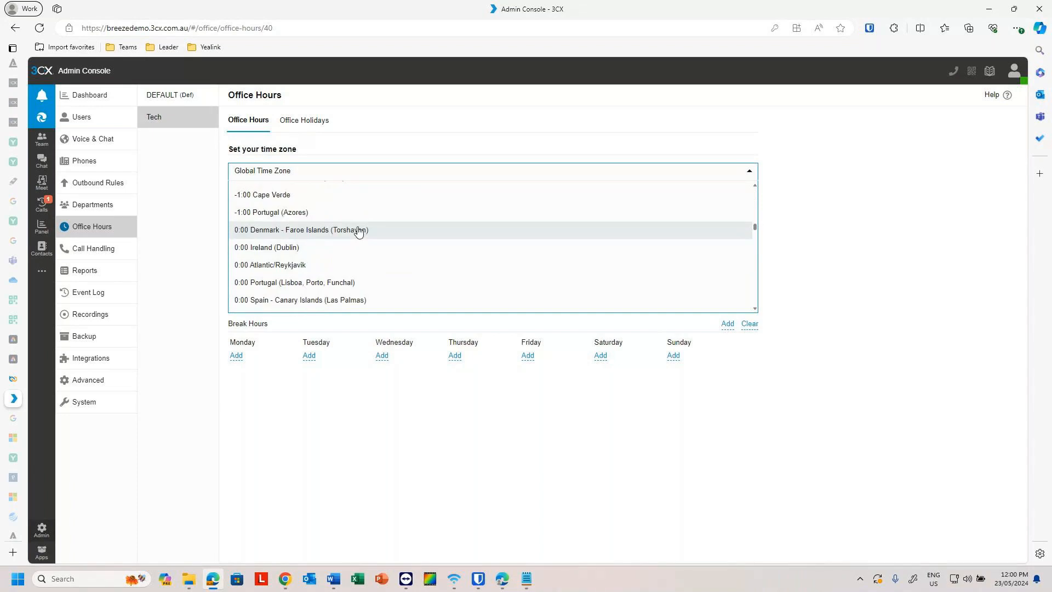
pyautogui.scroll(-15, 359, 225)
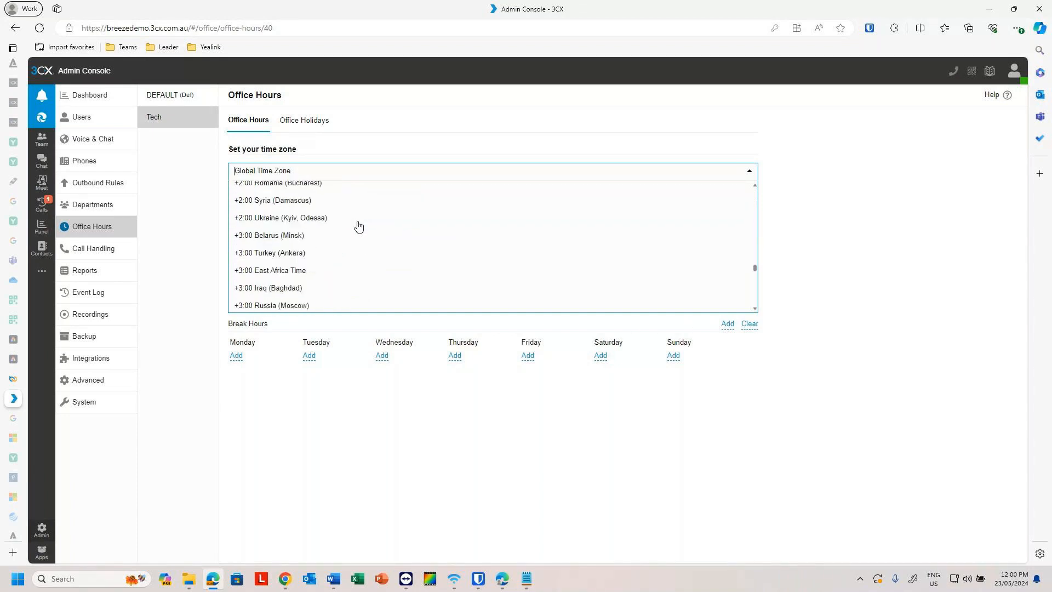
pyautogui.scroll(-5, 357, 223)
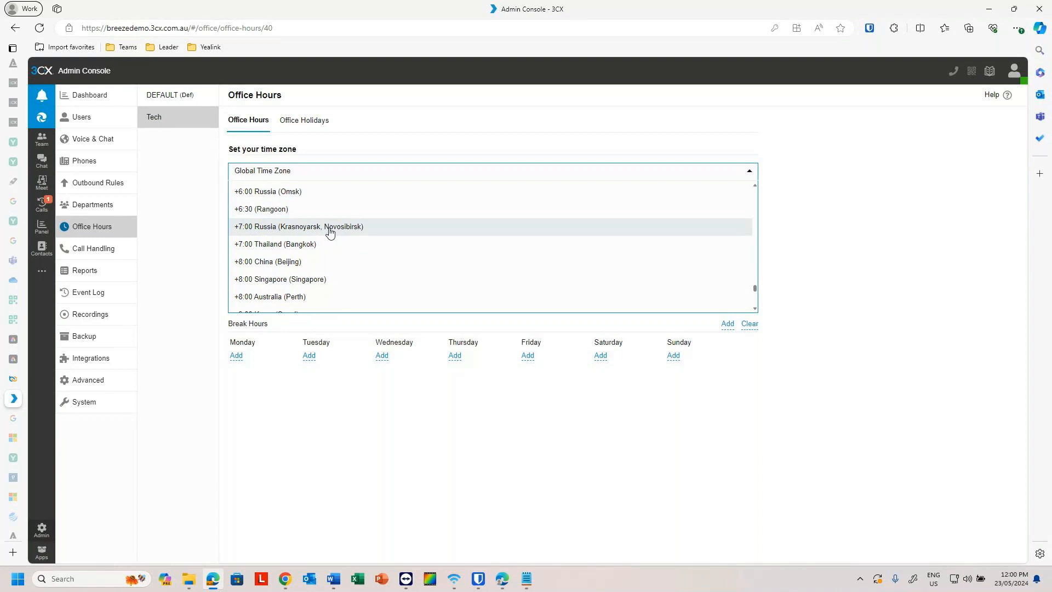
pyautogui.scroll(-4, 330, 229)
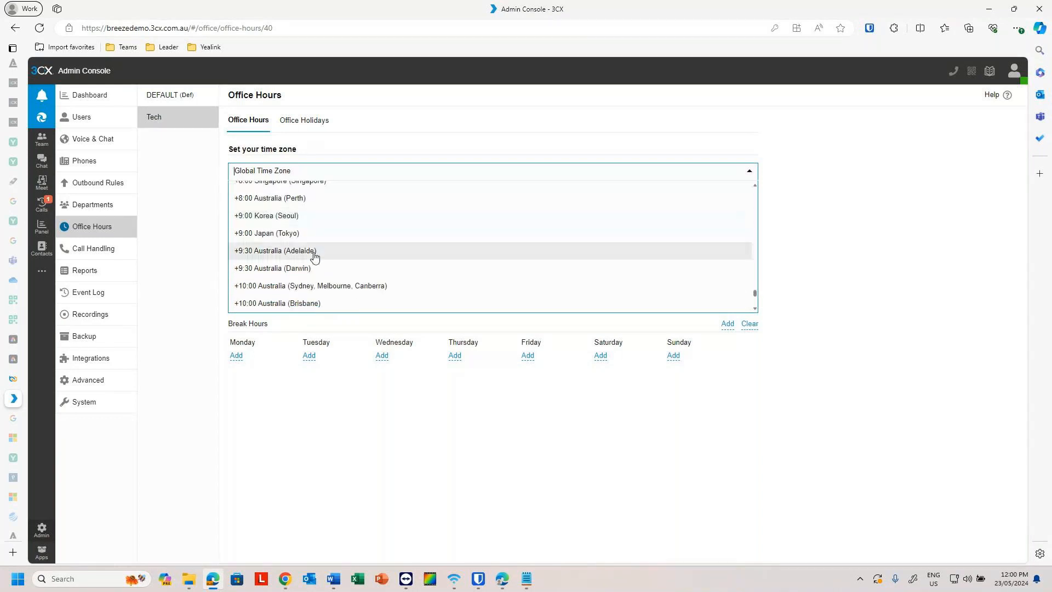
pyautogui.click(338, 286)
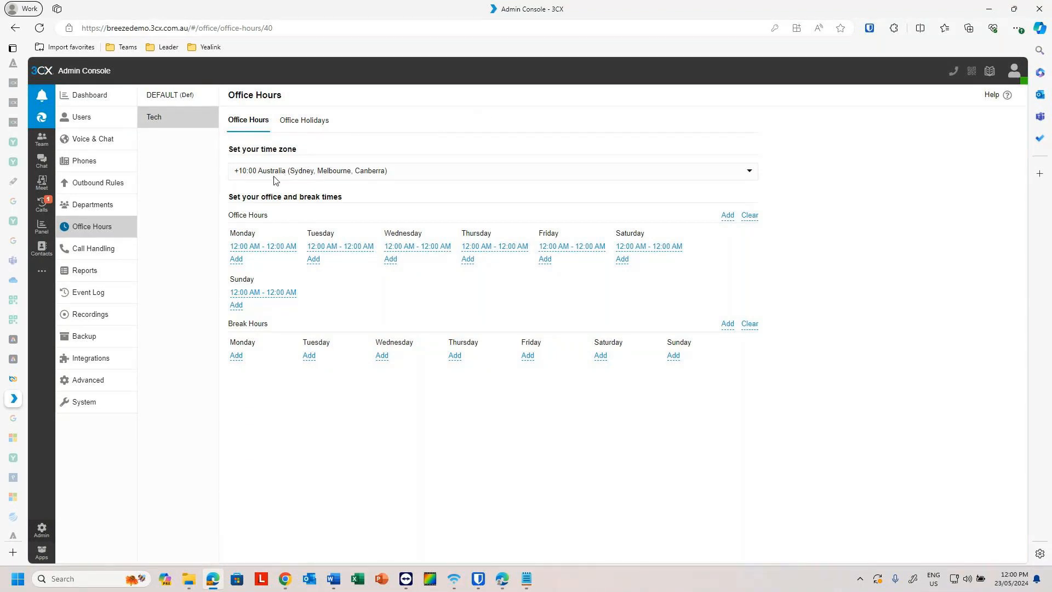
pyautogui.click(357, 175)
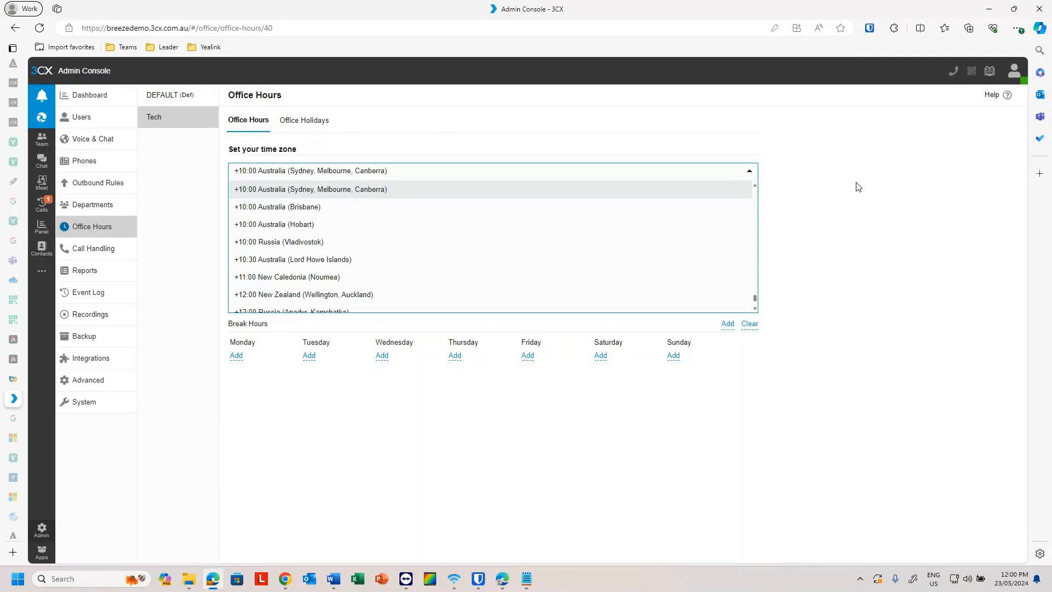
pyautogui.click(850, 207)
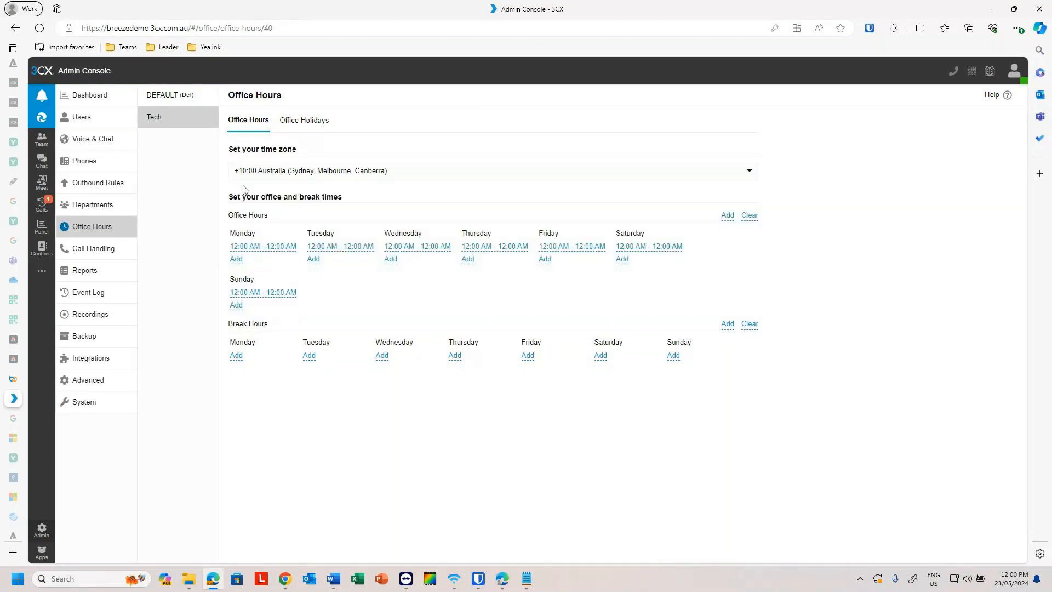
# Step: Set Tech's Monday office hours to 8:00 AM - 5:00 PM
pyautogui.click(240, 247)
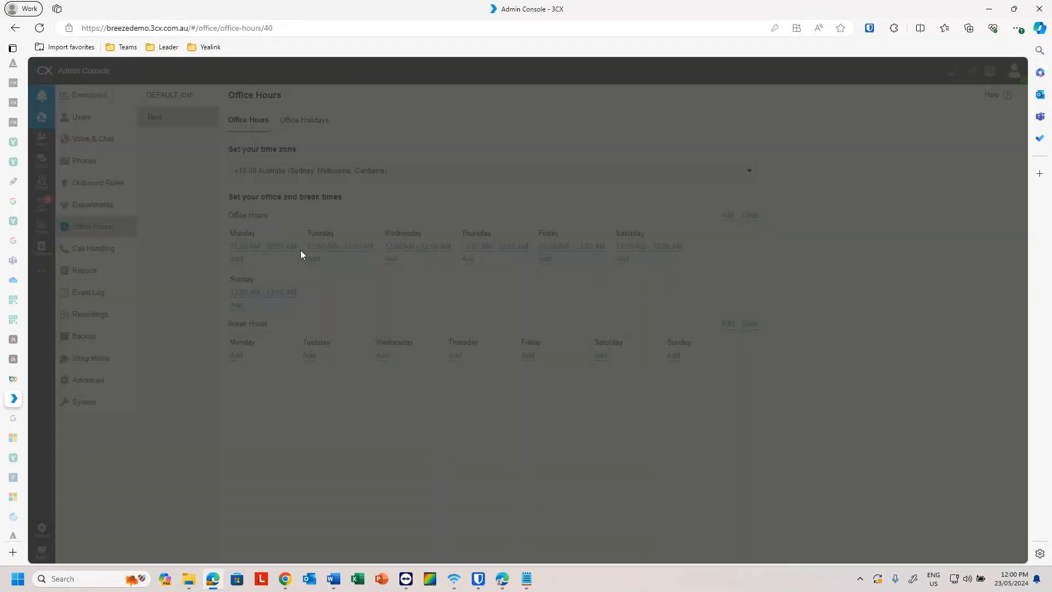
pyautogui.click(423, 117)
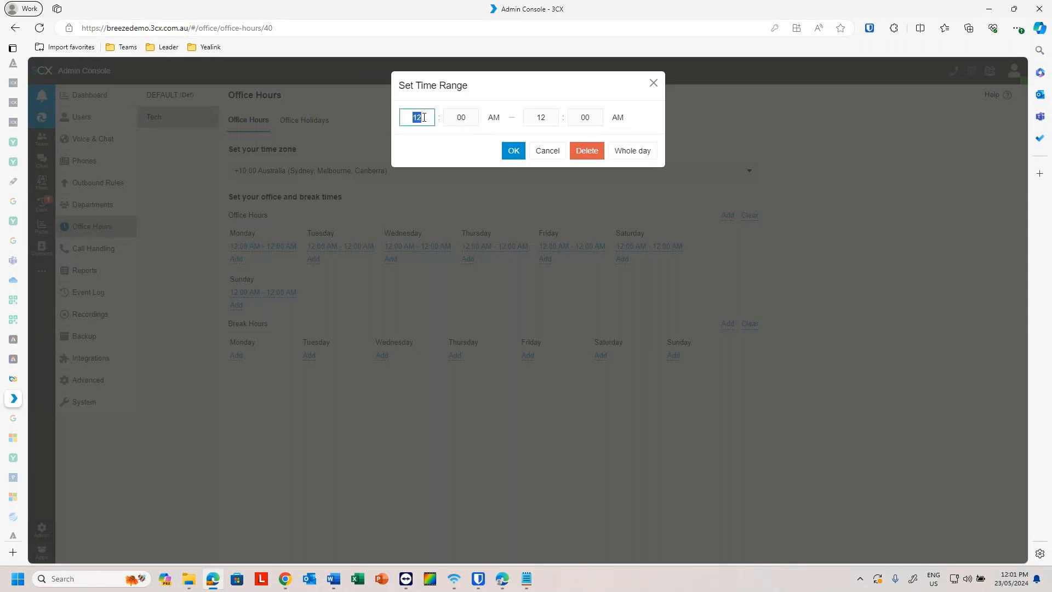
pyautogui.write('8')
pyautogui.click(554, 118)
pyautogui.write('5')
pyautogui.click(620, 119)
pyautogui.click(510, 152)
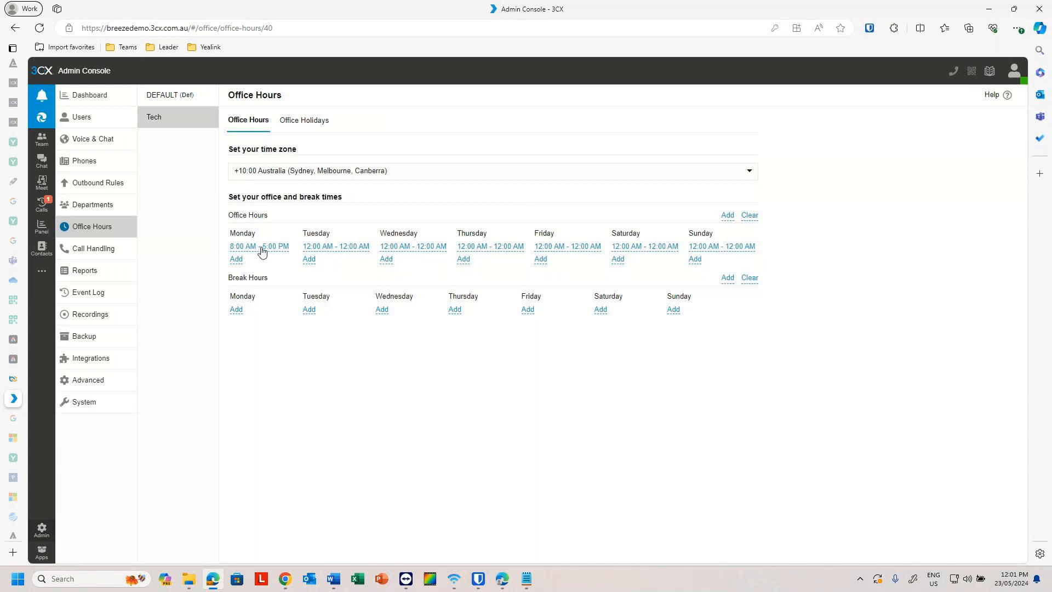
# Step: Set Tech's Tuesday office hours to 8:00 AM - 5:00 PM
pyautogui.click(334, 246)
pyautogui.click(432, 120)
pyautogui.write('8')
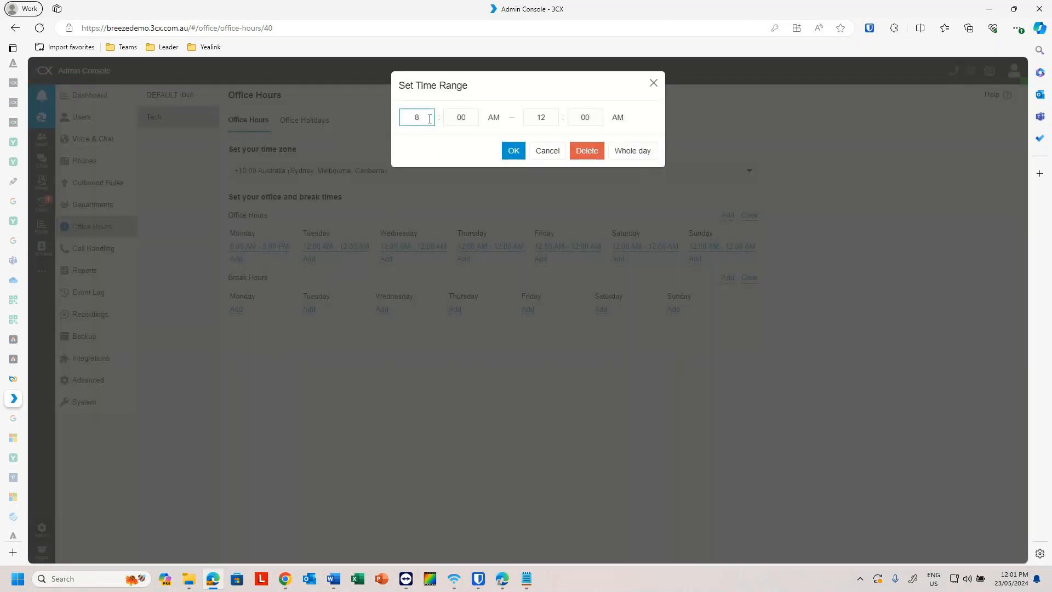
pyautogui.click(540, 115)
pyautogui.write('5')
pyautogui.click(617, 118)
pyautogui.click(514, 154)
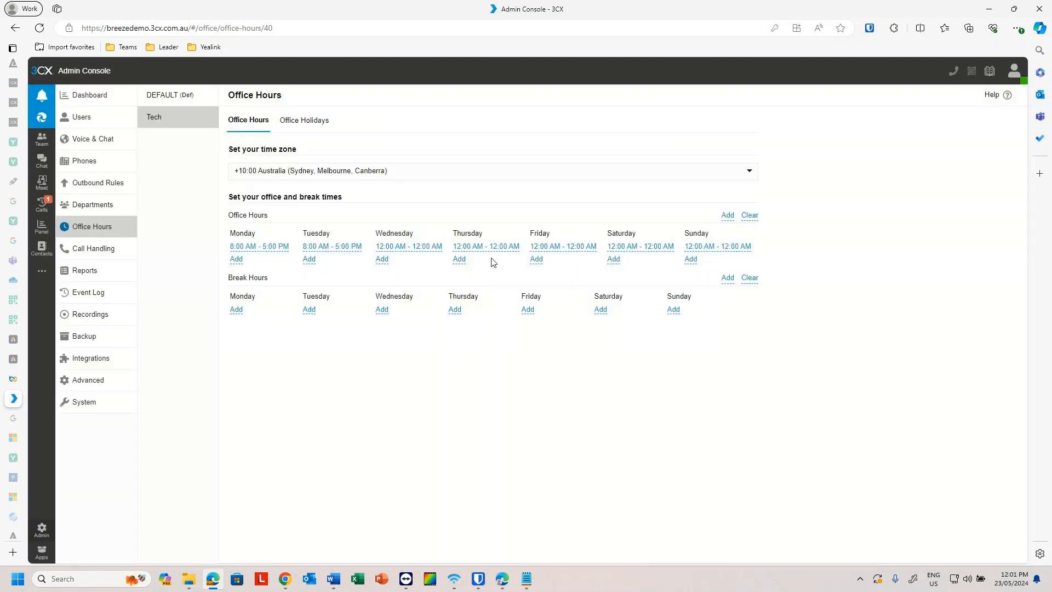
# Step: Set Tech's Wednesday office hours to 8:00 AM - 5:00 PM
pyautogui.click(406, 250)
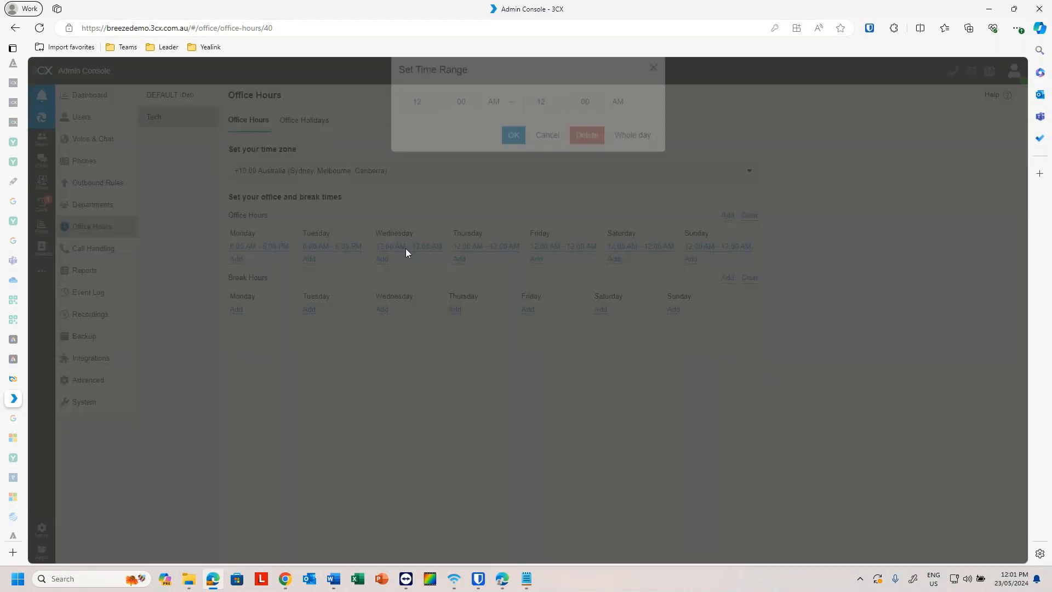
pyautogui.click(418, 117)
pyautogui.press('BackSpace')
pyautogui.write('8')
pyautogui.click(543, 117)
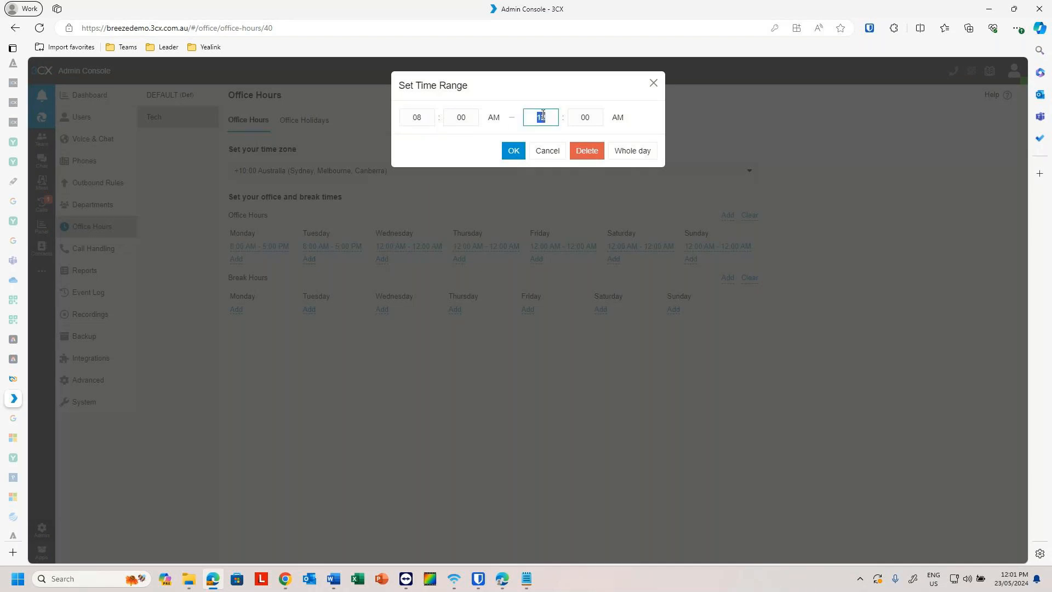
pyautogui.write('5')
pyautogui.click(618, 118)
pyautogui.click(512, 155)
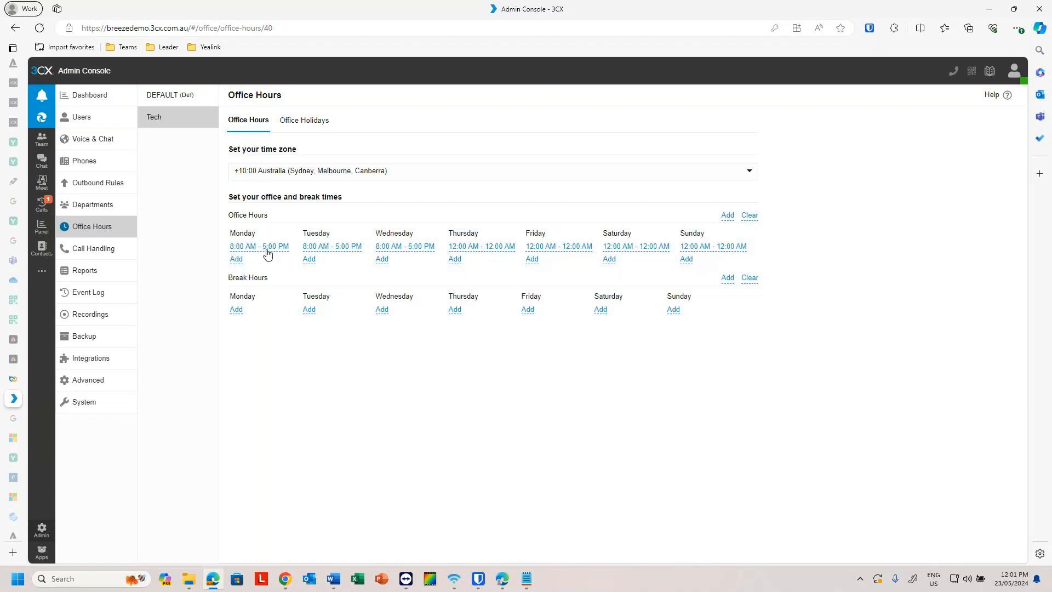
# Step: Add a Monday break for Tech from 12:00 PM to 12:30 PM
pyautogui.click(238, 310)
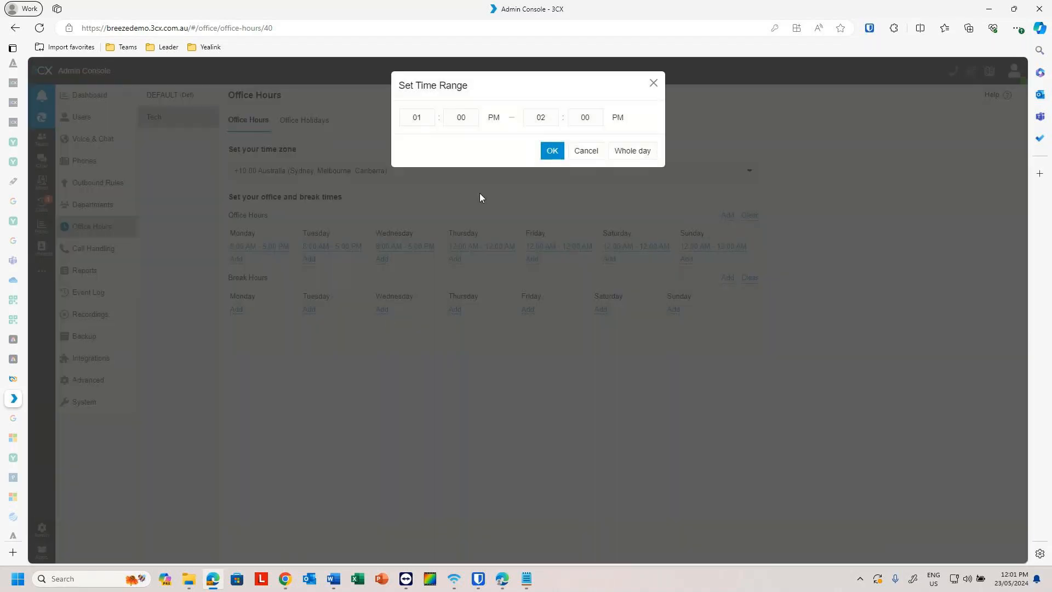
pyautogui.click(428, 118)
pyautogui.doubleClick(428, 119)
pyautogui.write('12')
pyautogui.doubleClick(541, 117)
pyautogui.write('1')
pyautogui.doubleClick(586, 118)
pyautogui.write('30')
pyautogui.click(551, 155)
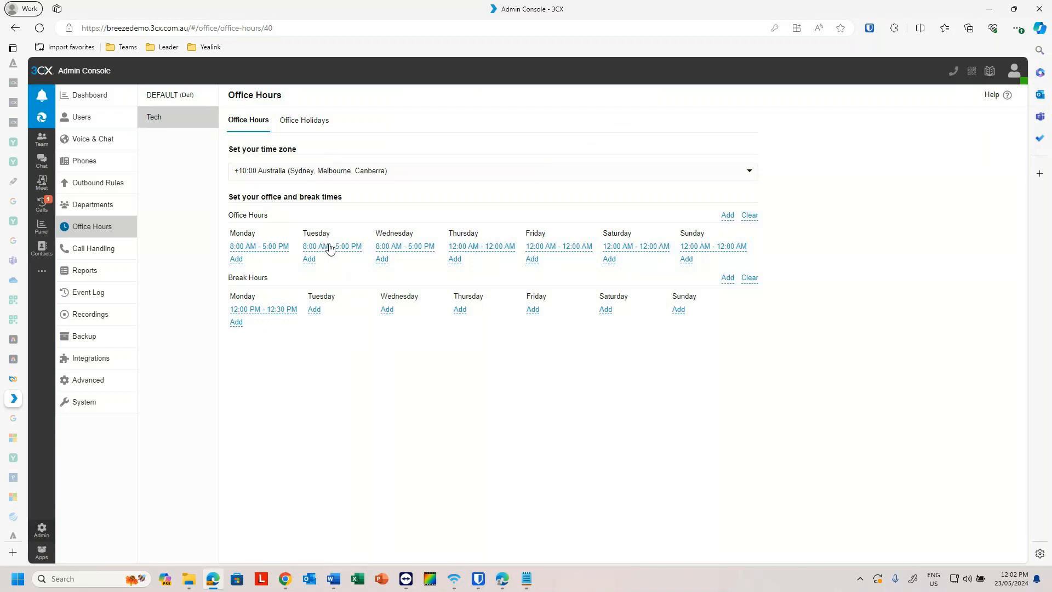
# Step: Add Tech breaks on Tuesday from 1:00 PM to 2:00 PM and on Wednesday from 11:00 AM to 11:30 AM
pyautogui.click(315, 310)
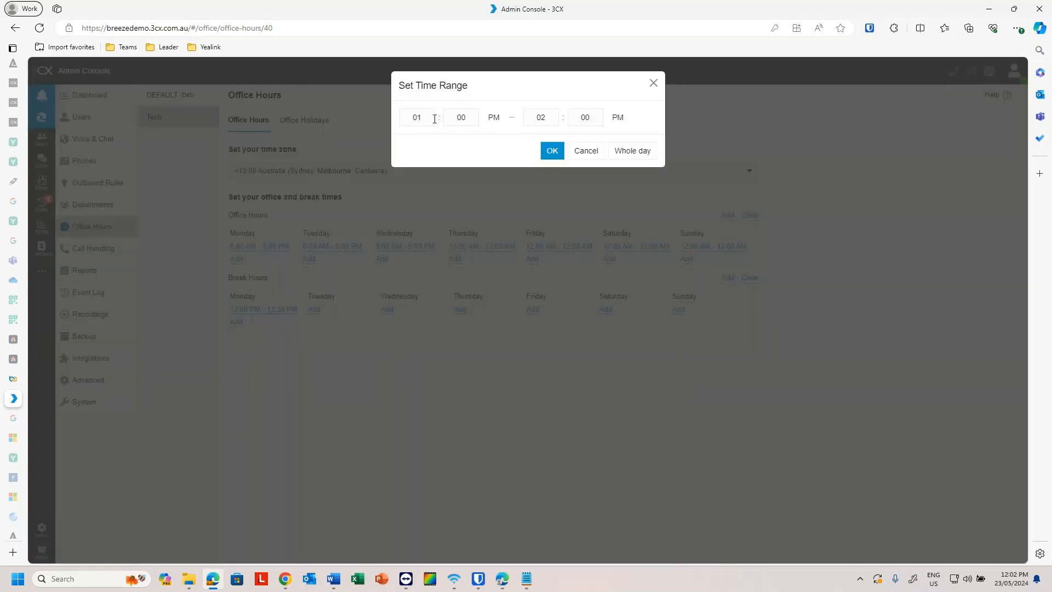
pyautogui.click(553, 150)
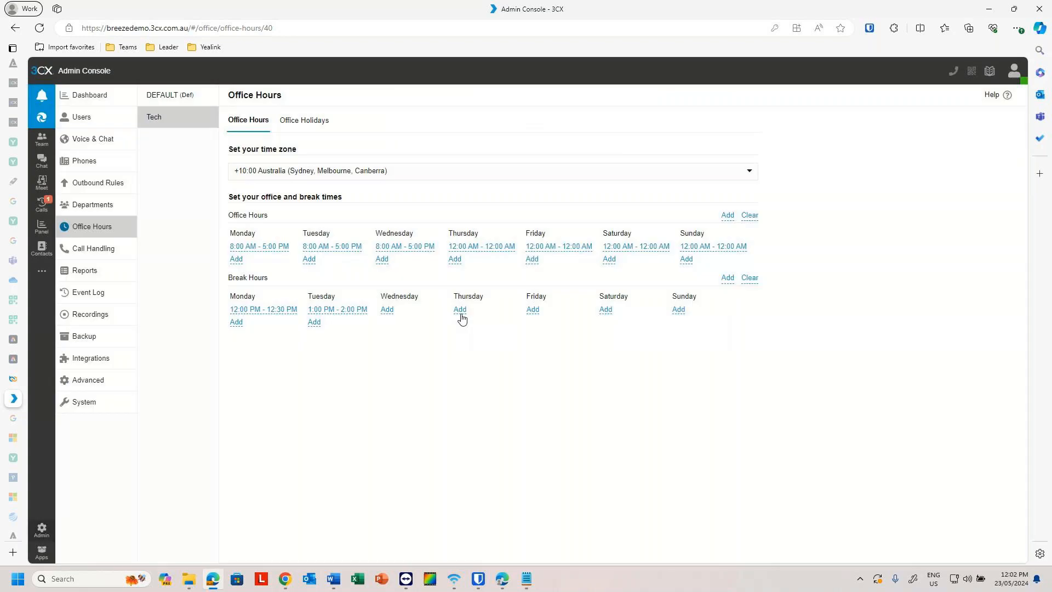
pyautogui.click(394, 310)
pyautogui.click(418, 117)
pyautogui.write('11')
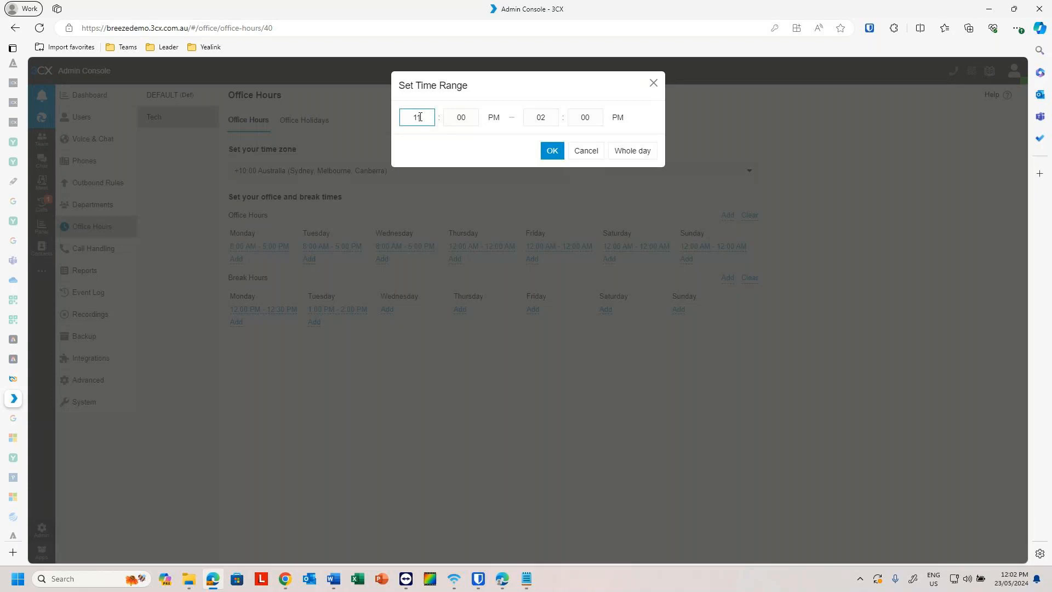
pyautogui.click(546, 115)
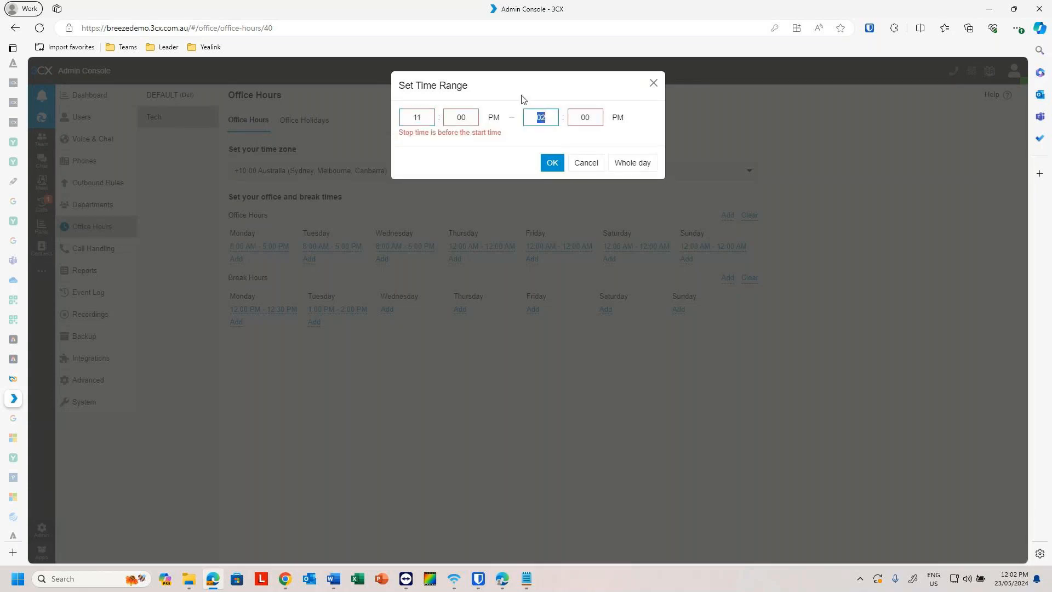
pyautogui.click(494, 117)
pyautogui.click(546, 117)
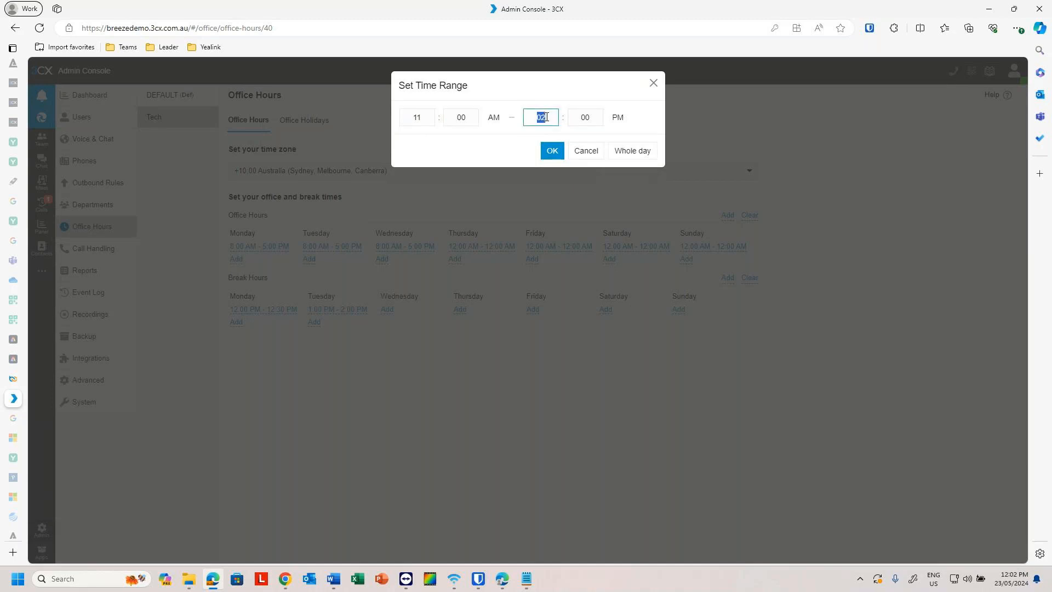
pyautogui.write('1')
pyautogui.click(592, 116)
pyautogui.write('30')
pyautogui.click(617, 118)
pyautogui.click(551, 155)
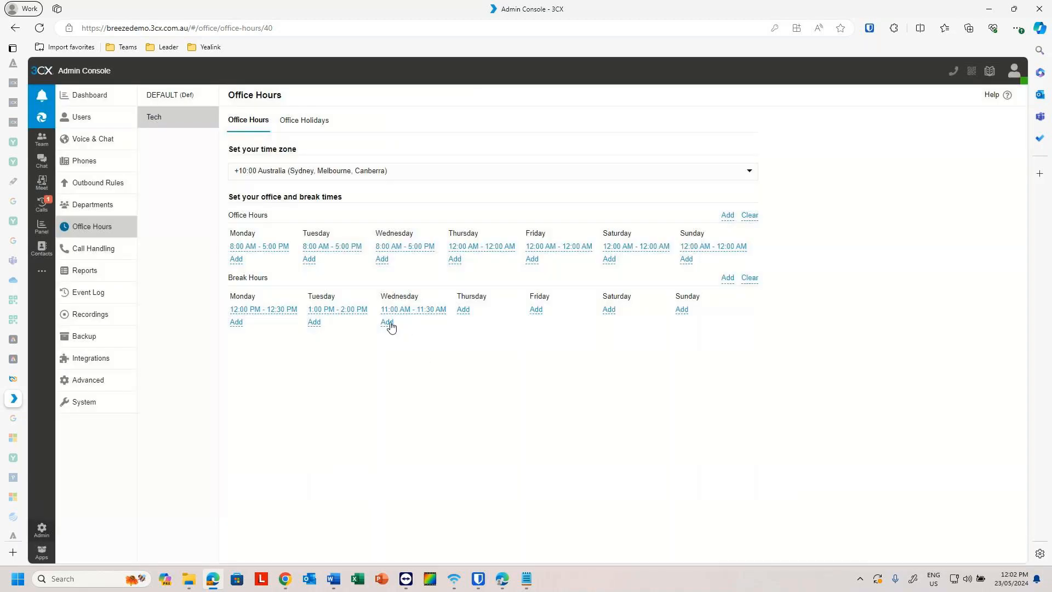
# Step: Add a second Wednesday break for Tech from 2:00 PM to 2:30 PM
pyautogui.click(387, 323)
pyautogui.click(422, 116)
pyautogui.write('20')
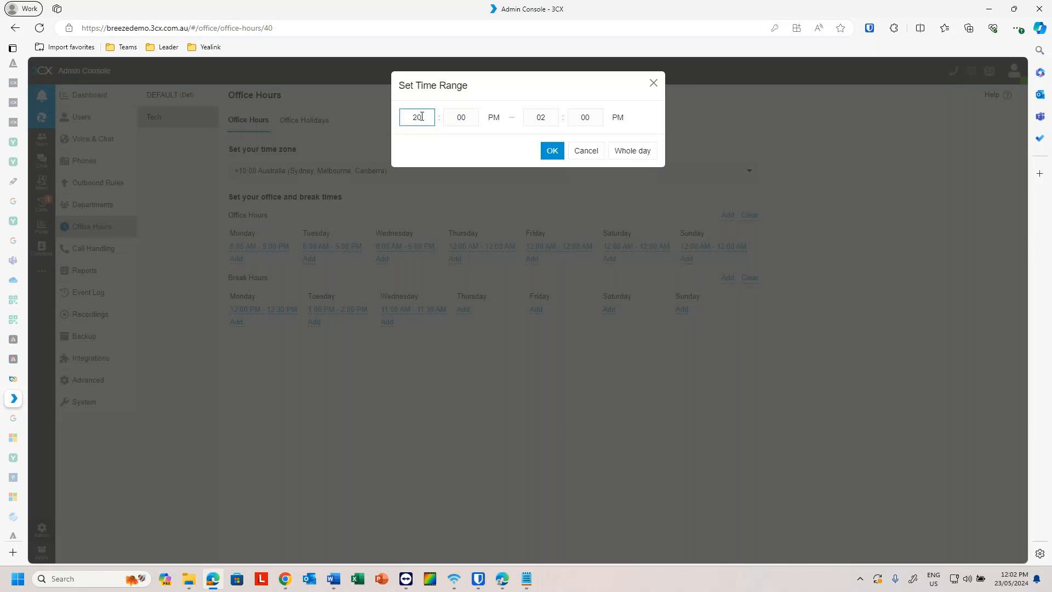
pyautogui.press('BackSpace')
pyautogui.click(584, 117)
pyautogui.write('30')
pyautogui.click(552, 150)
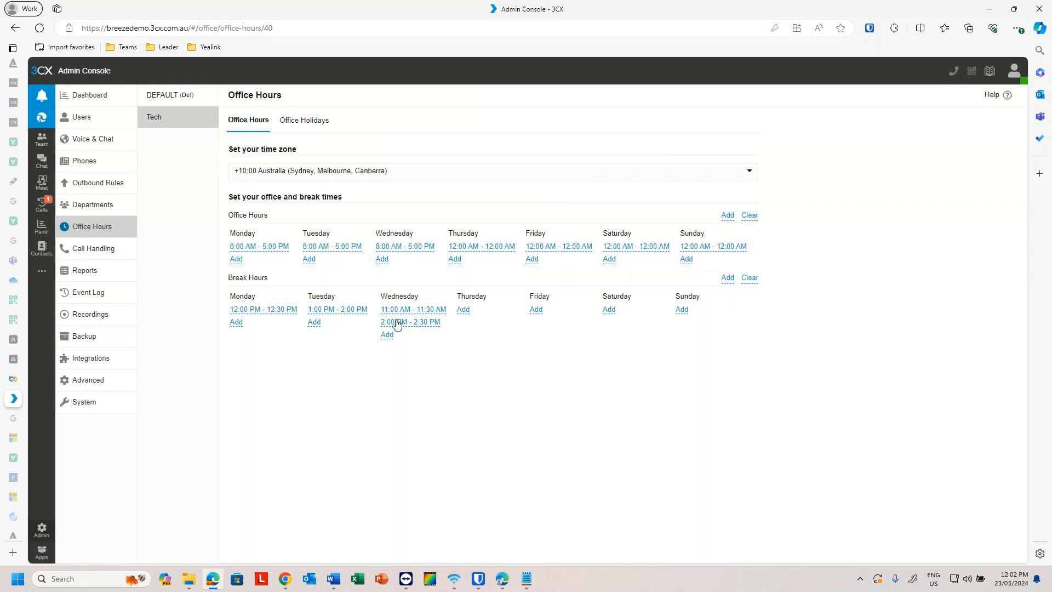
# Step: Set the start of Tech's Thursday office hours to 8:00 AM
pyautogui.click(477, 248)
pyautogui.click(428, 117)
pyautogui.doubleClick(429, 117)
pyautogui.write('80')
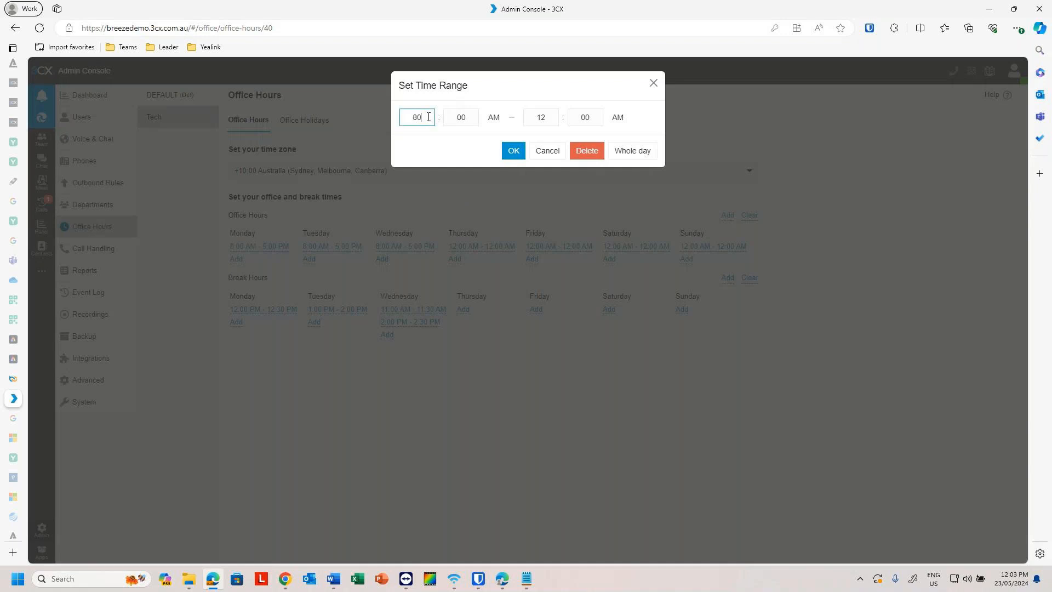
pyautogui.press('BackSpace')
pyautogui.click(516, 151)
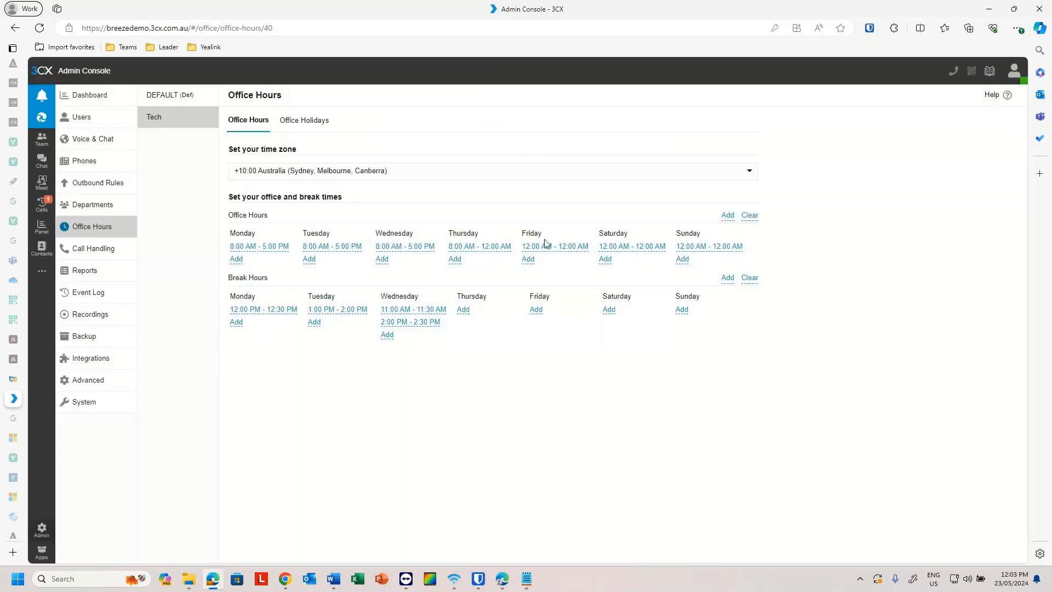
# Step: Add a second Thursday office hours range for Tech from 1:00 PM to 6:00 PM
pyautogui.click(459, 264)
pyautogui.click(422, 116)
pyautogui.doubleClick(422, 116)
pyautogui.write('1')
pyautogui.click(496, 119)
pyautogui.click(551, 151)
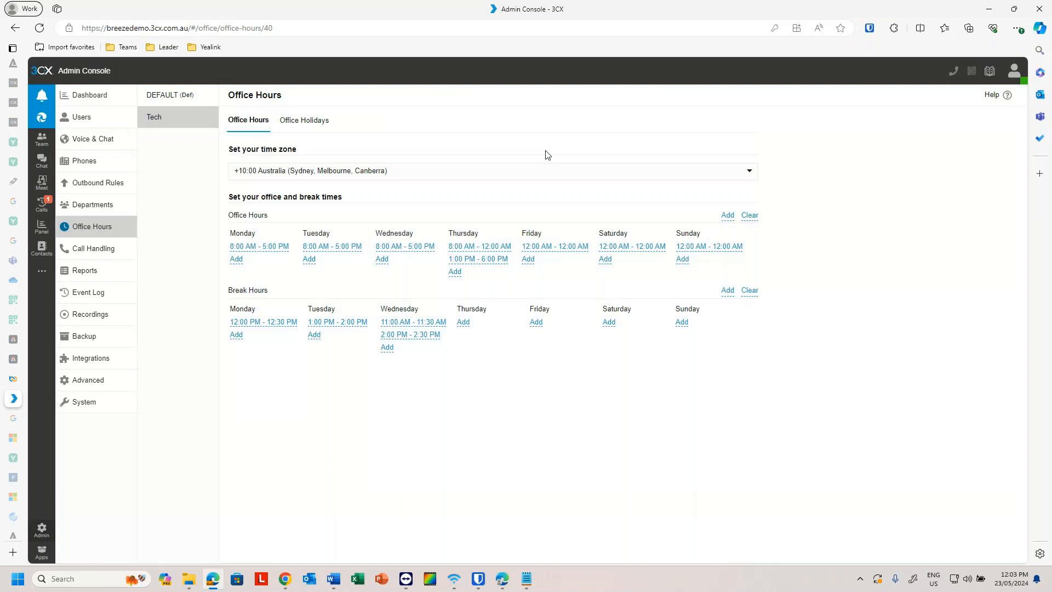
# Step: Add a Thursday break for Tech from 12:00 PM to 1:00 PM
pyautogui.click(463, 323)
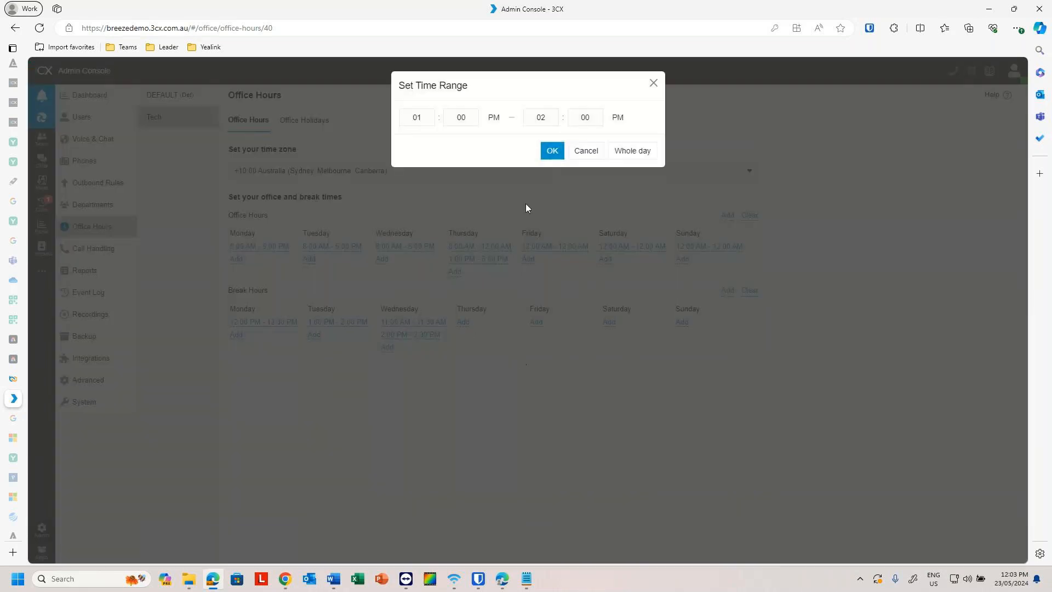
pyautogui.click(425, 117)
pyautogui.doubleClick(425, 118)
pyautogui.write('12')
pyautogui.click(537, 117)
pyautogui.doubleClick(537, 117)
pyautogui.write('1')
pyautogui.click(552, 152)
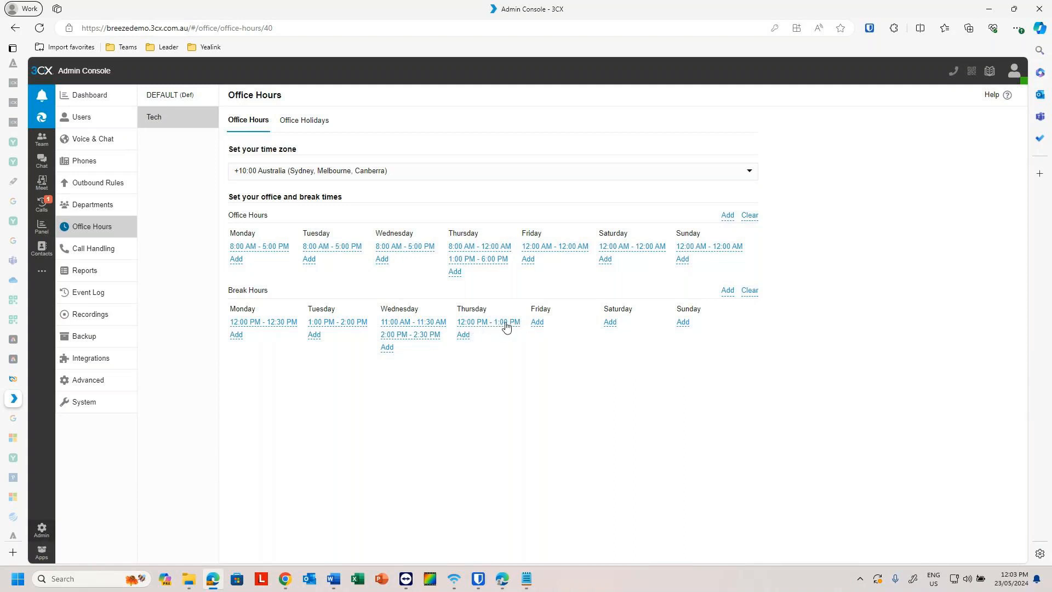
# Step: Set the end of Tech's first Thursday office hours range to 12:00 PM and check the Thursday break's time range
pyautogui.click(496, 259)
pyautogui.click(616, 119)
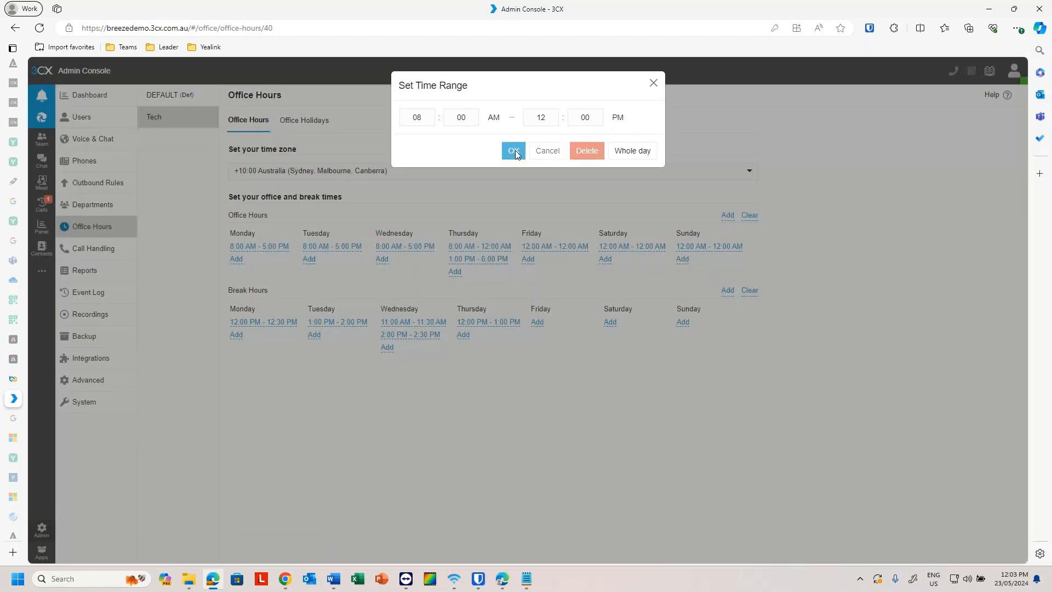
pyautogui.click(515, 151)
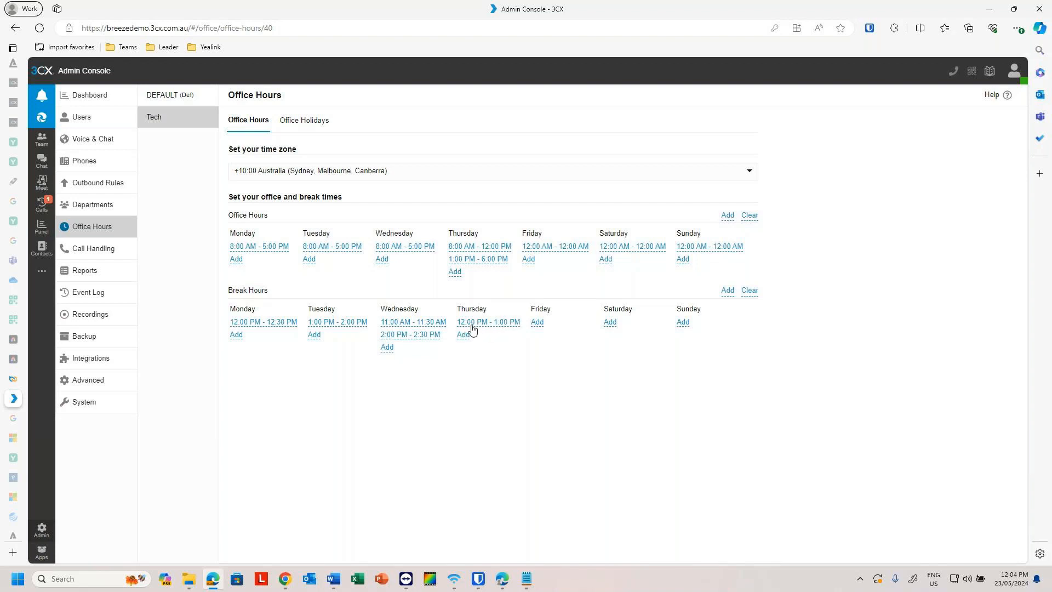
pyautogui.click(513, 327)
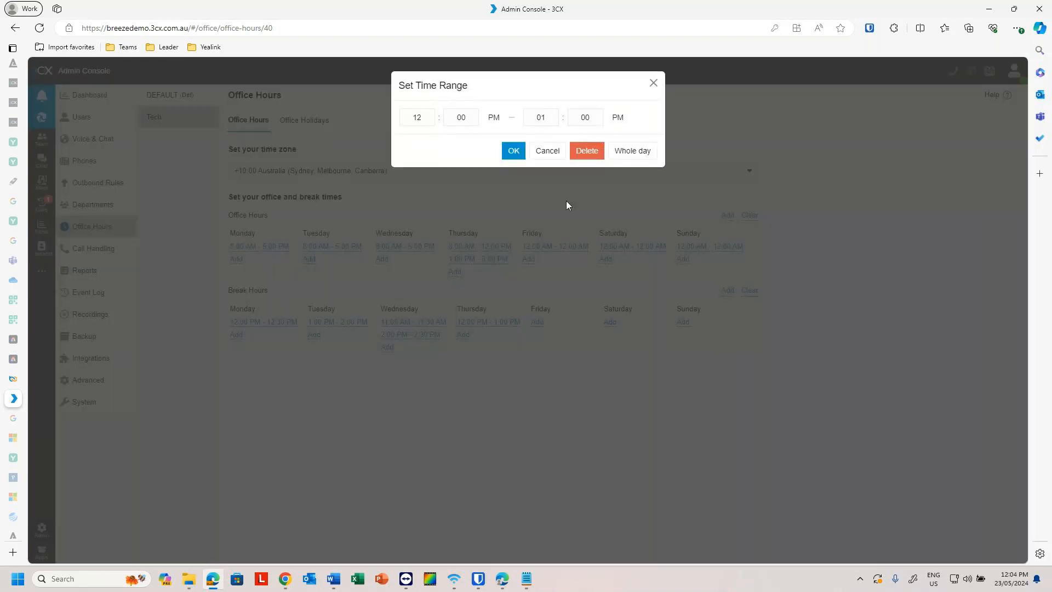
pyautogui.click(514, 152)
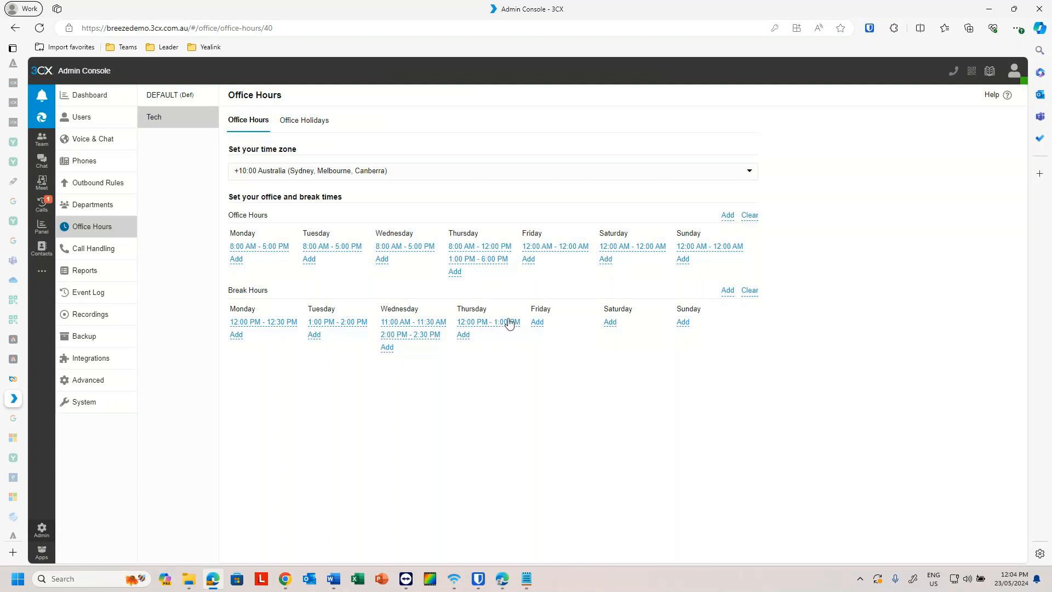
# Step: Start a new office holiday for Tech named X-mas that covers a range of days
pyautogui.click(308, 124)
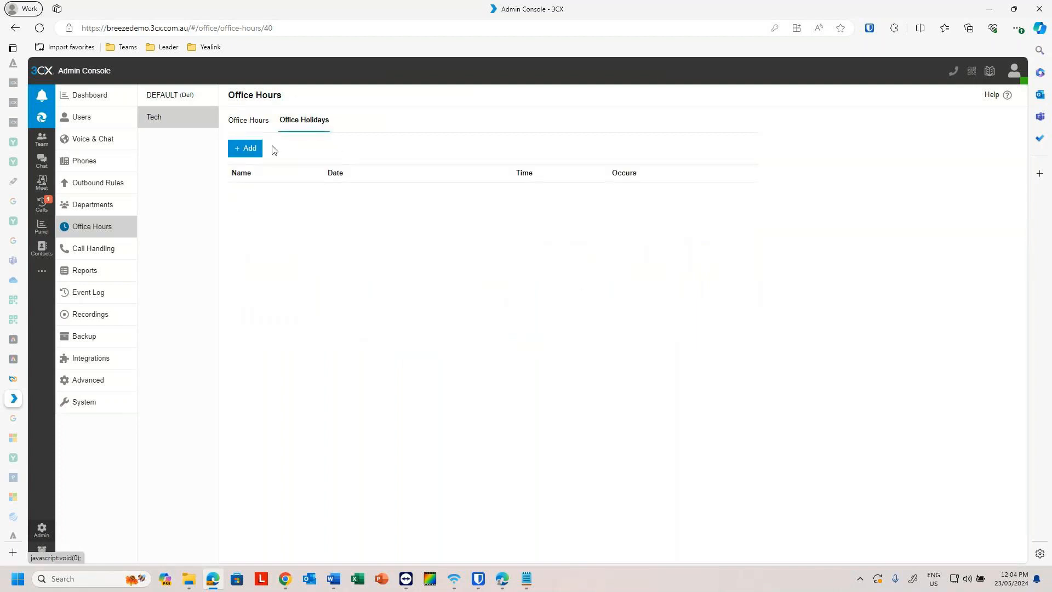
pyautogui.click(249, 148)
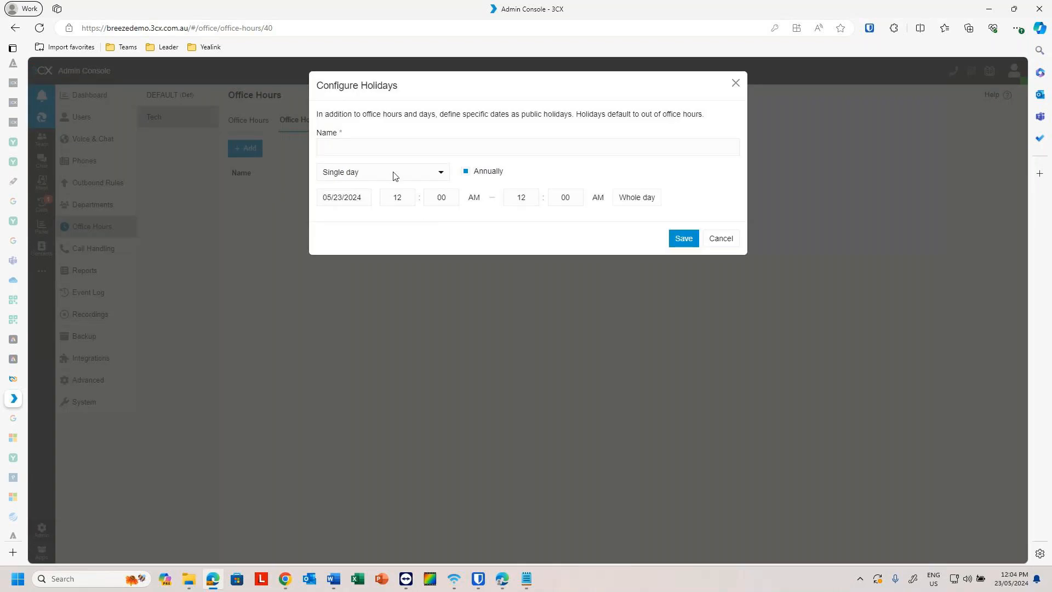
pyautogui.click(354, 148)
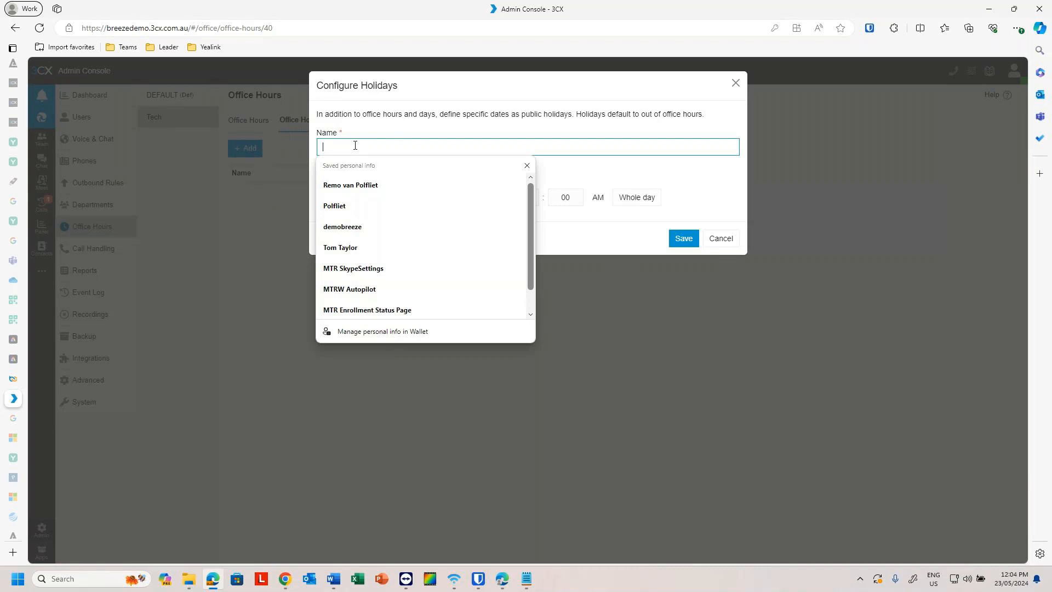
pyautogui.write('X-mas')
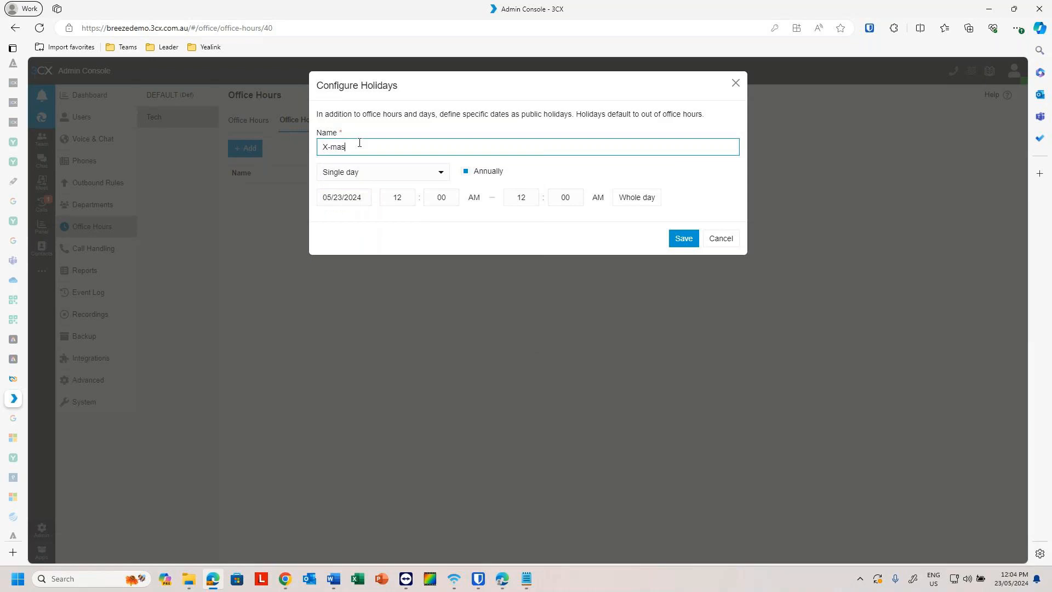
pyautogui.click(383, 172)
pyautogui.click(383, 206)
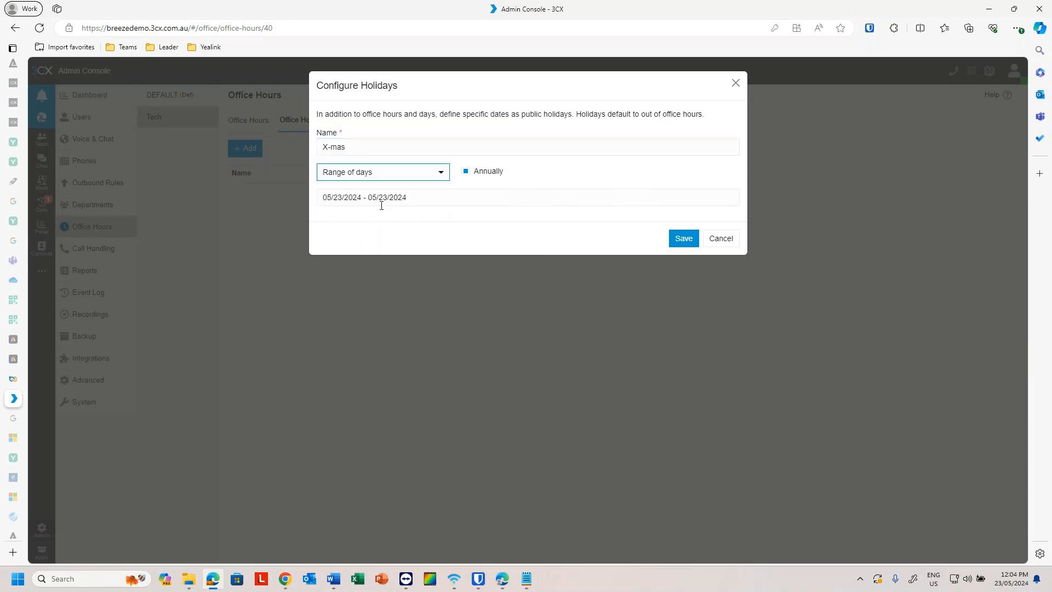
# Step: Set the X-mas holiday's date range to 12/24/2024 - 12/26/2024
pyautogui.click(377, 196)
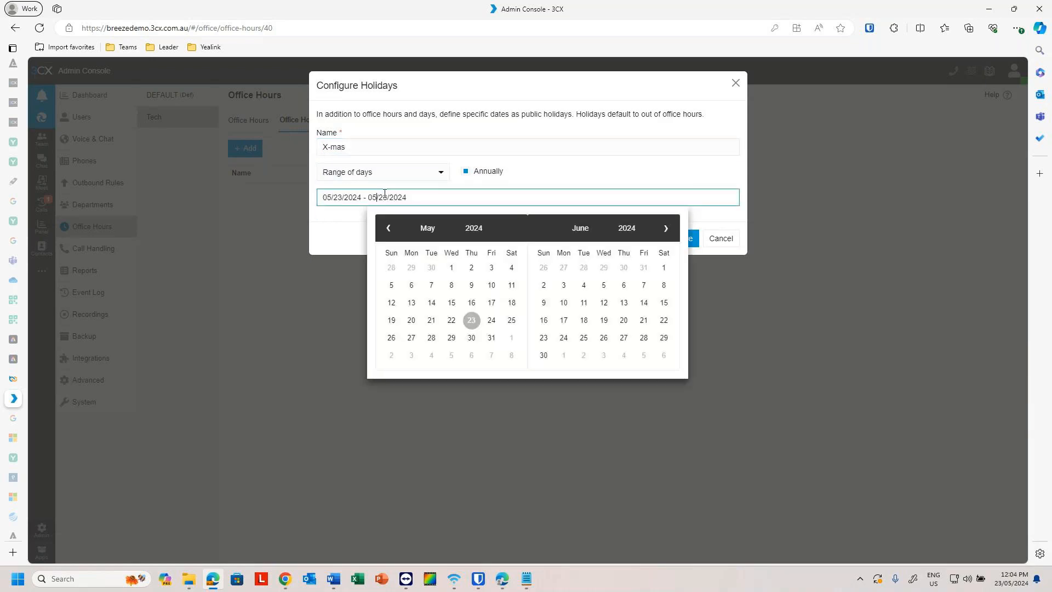
pyautogui.click(667, 229)
pyautogui.click(667, 228)
pyautogui.click(667, 229)
pyautogui.click(667, 229)
pyautogui.click(666, 230)
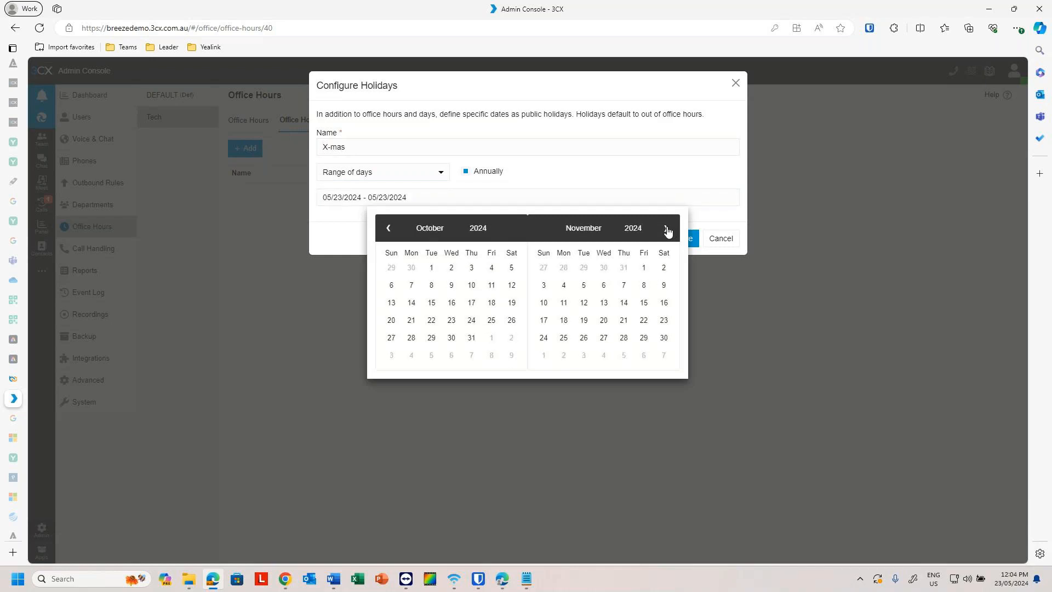
pyautogui.click(666, 231)
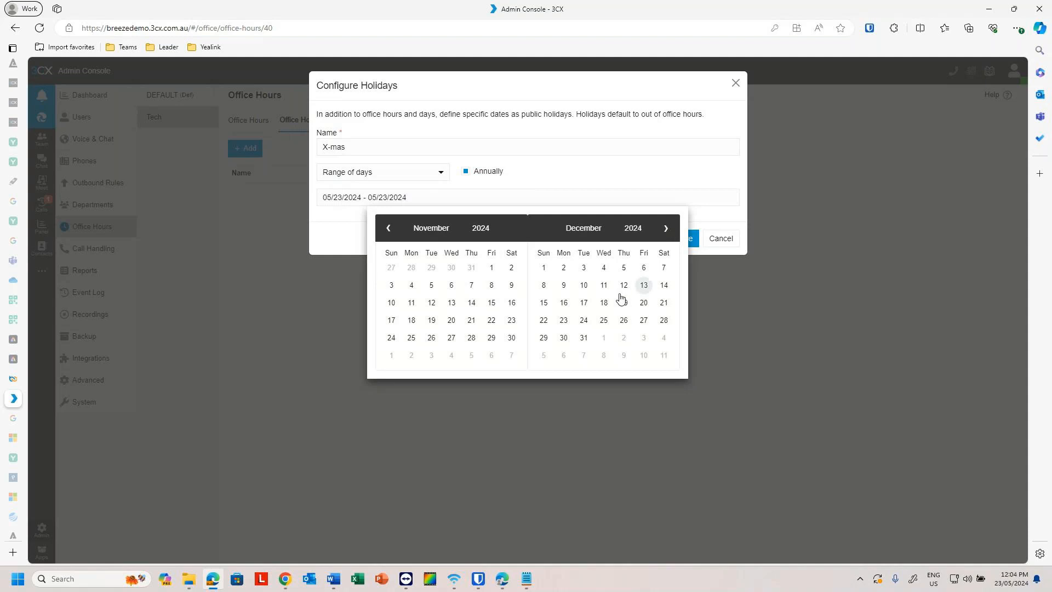
pyautogui.click(584, 324)
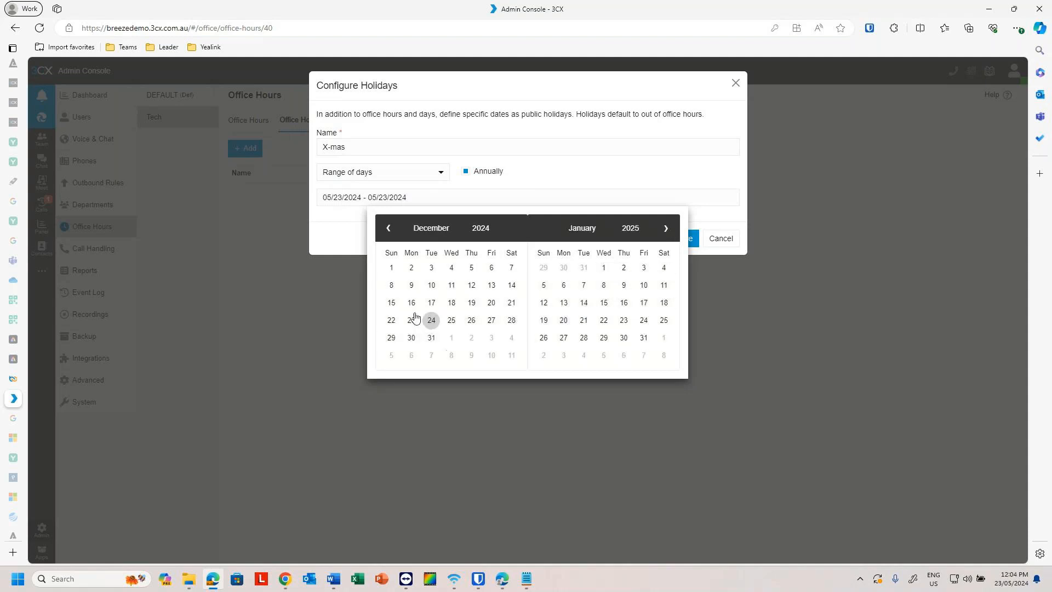
pyautogui.click(472, 323)
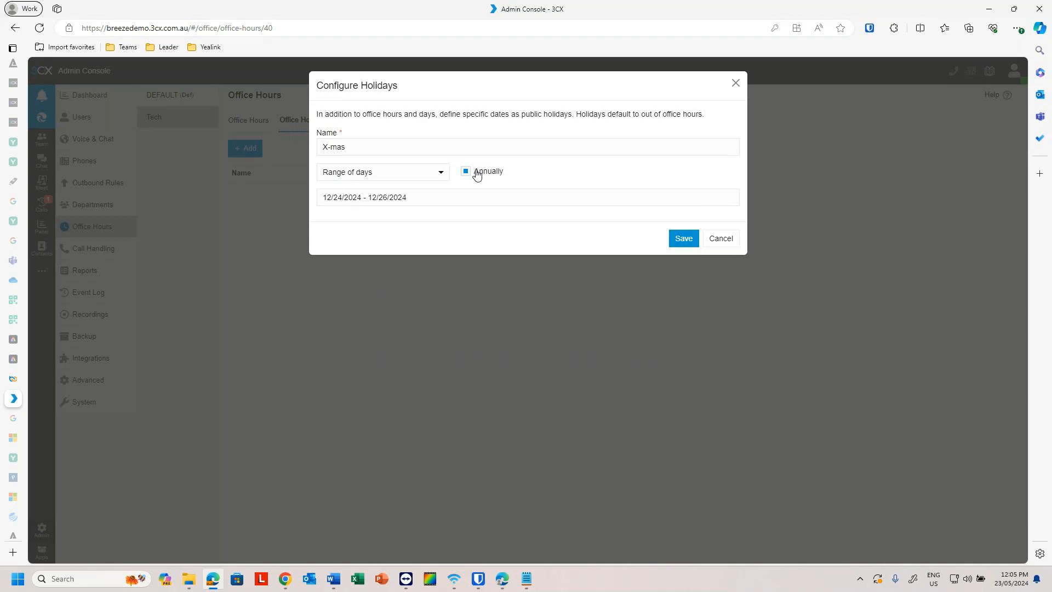
# Step: Set the X-mas holiday's date range to 12/23/2024 - 01/03/2025 and save the holiday
pyautogui.click(333, 197)
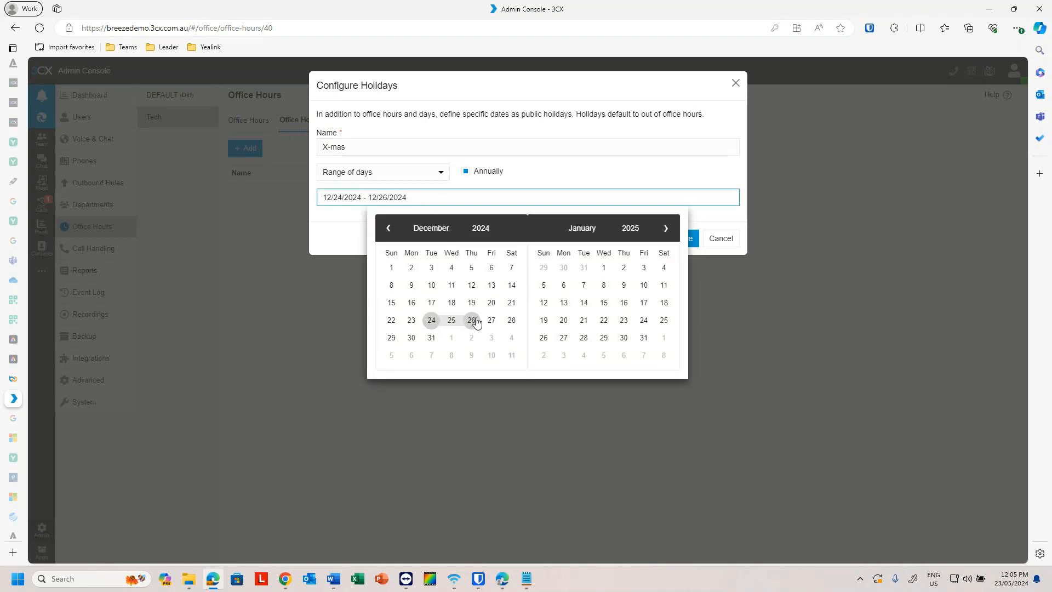
pyautogui.click(411, 322)
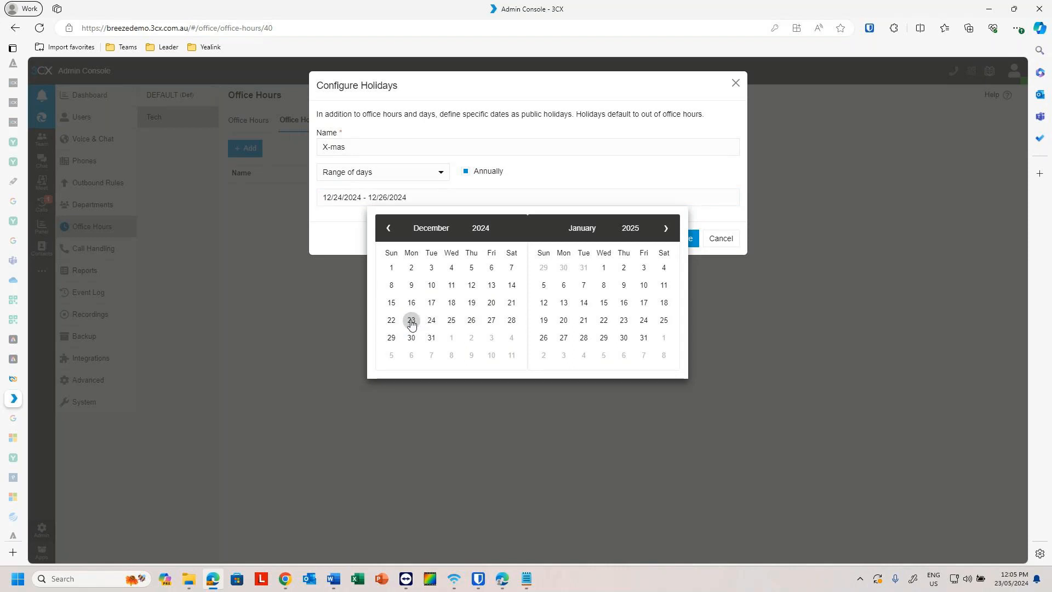
pyautogui.click(645, 267)
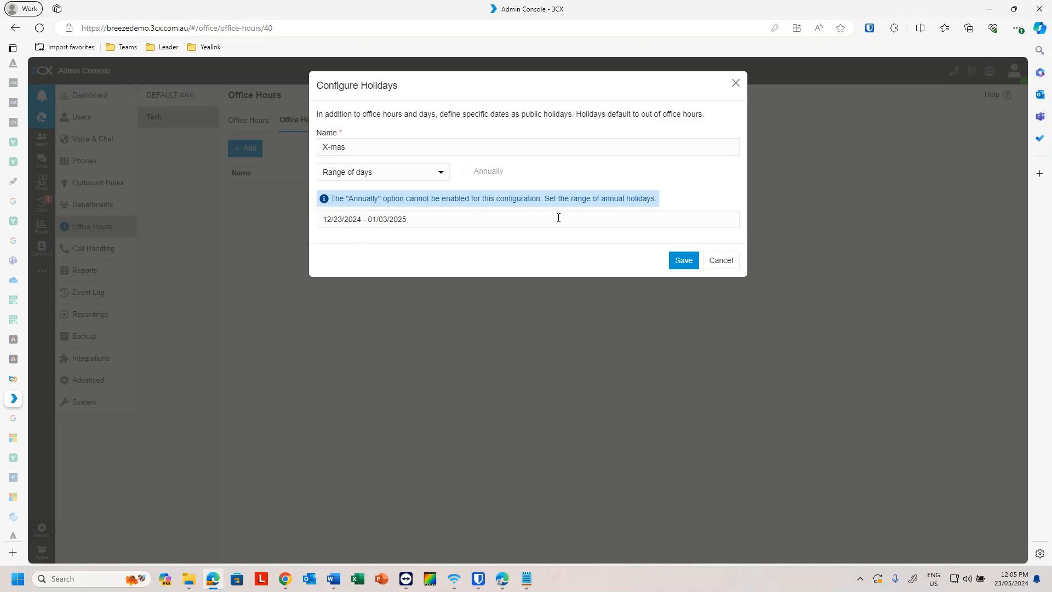
pyautogui.click(683, 261)
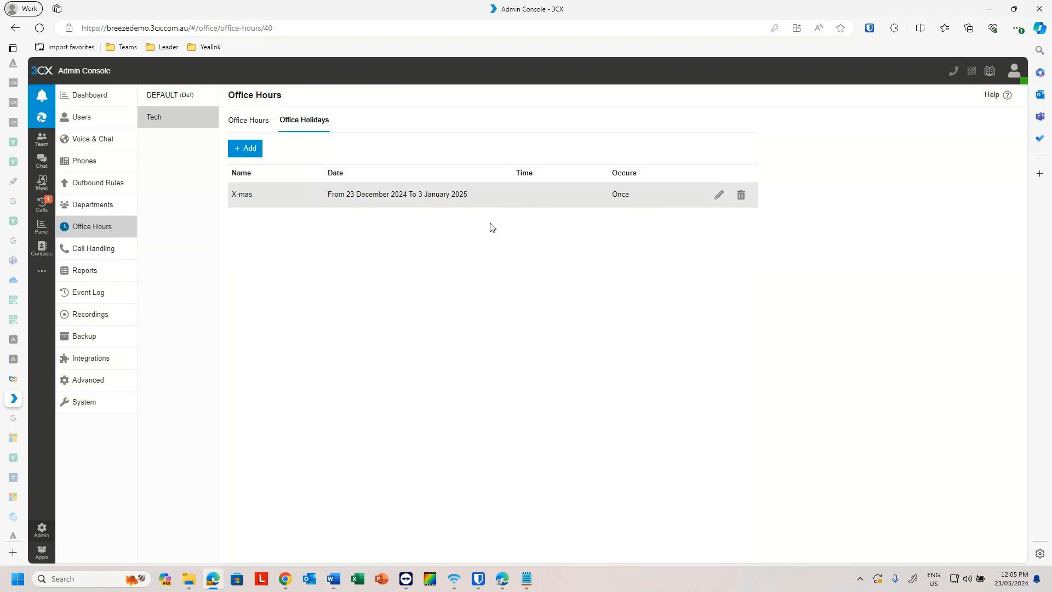
# Step: Start a new non-annual, single-day office holiday for Tech named Temp, dated 05/24/2024
pyautogui.click(247, 149)
pyautogui.click(370, 171)
pyautogui.click(370, 170)
pyautogui.click(351, 144)
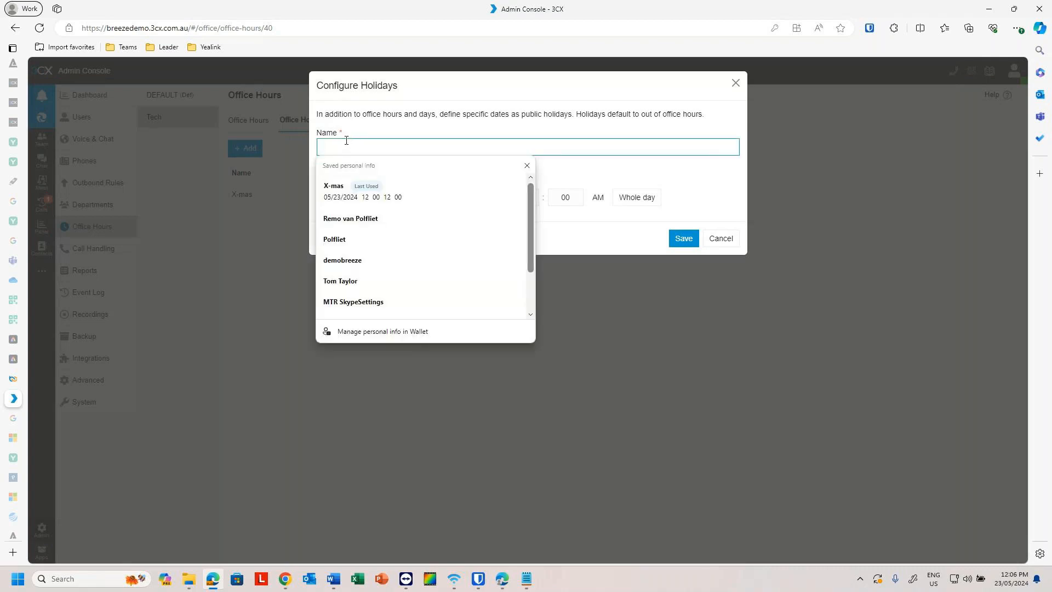
pyautogui.write('Temp')
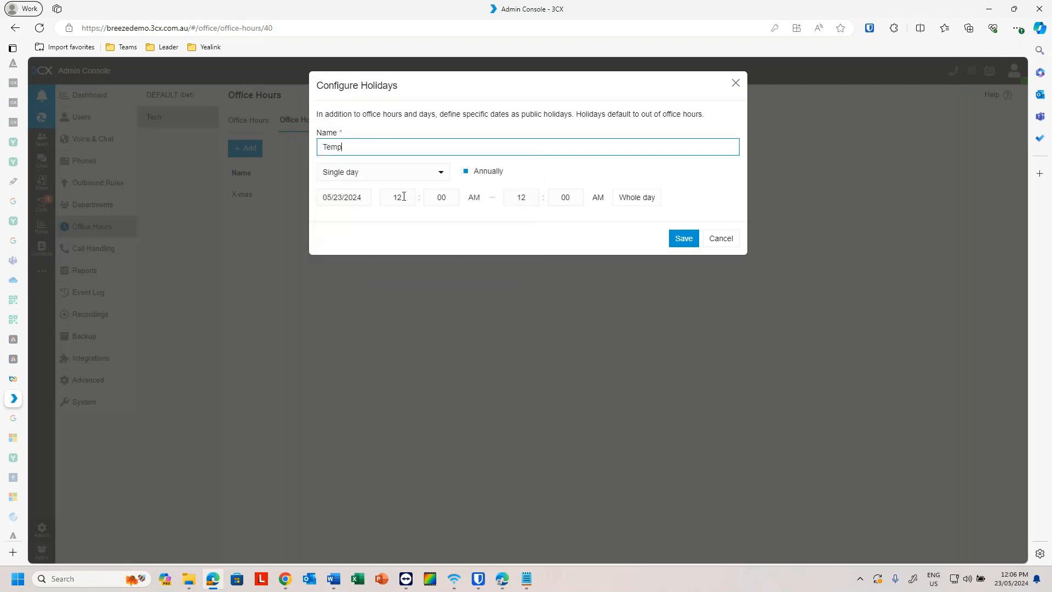
pyautogui.click(469, 172)
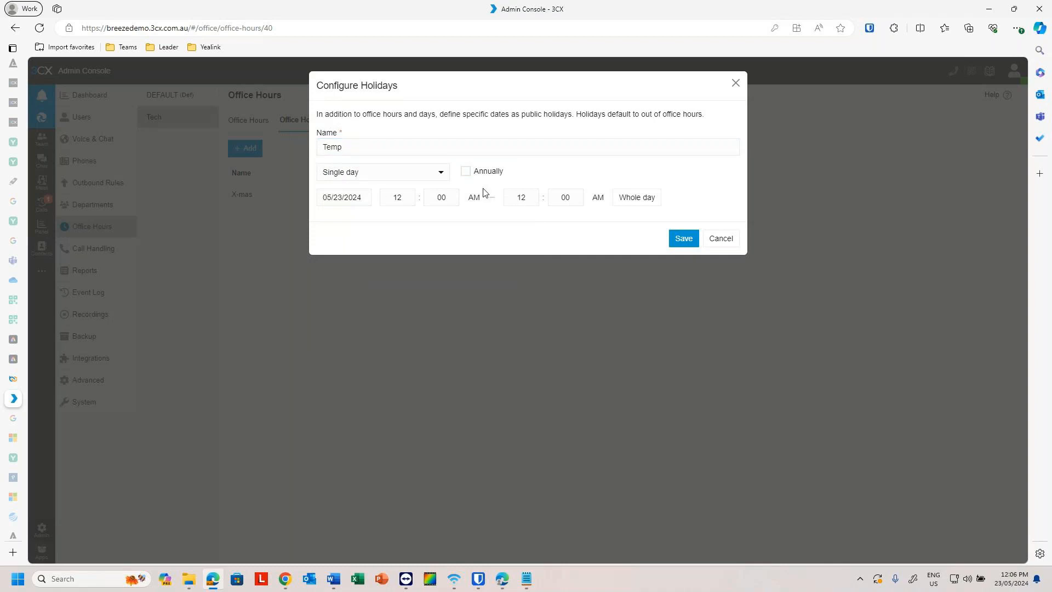
pyautogui.click(355, 197)
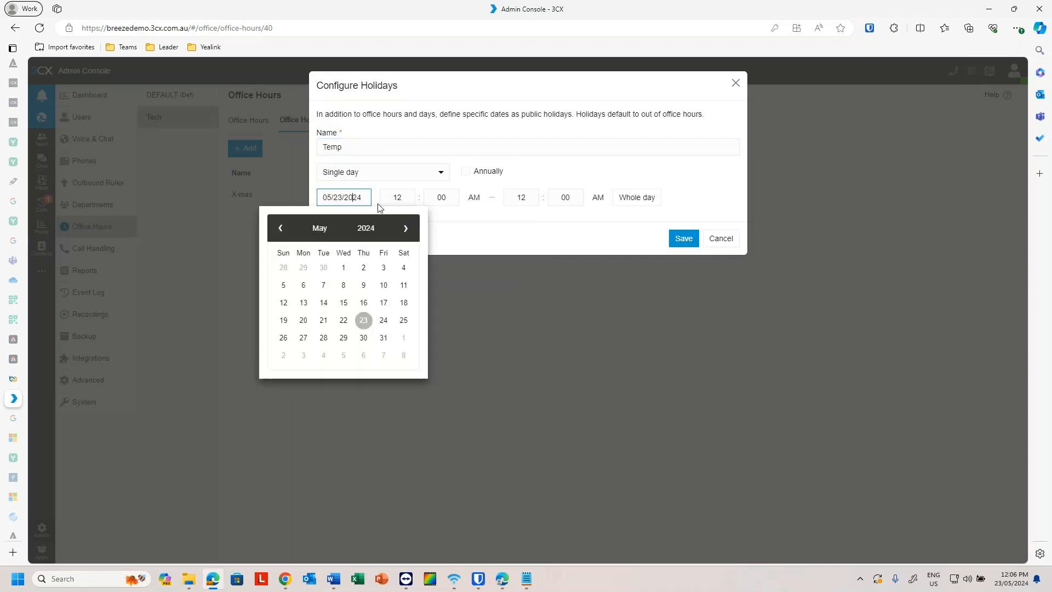
pyautogui.click(385, 318)
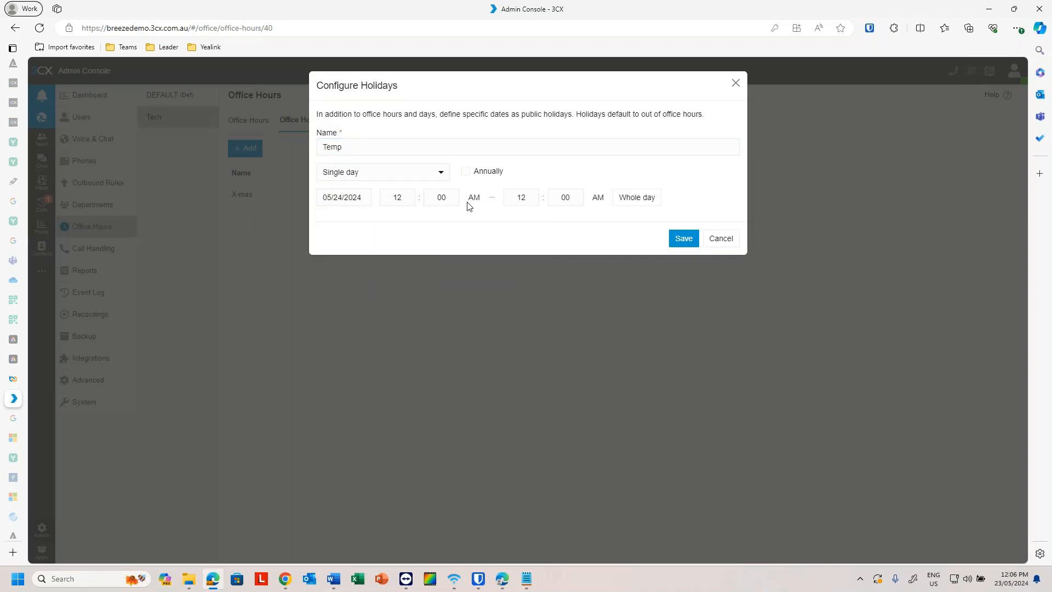
# Step: Set the Temp holiday's hours to 12:00 PM - 05:30 PM and save the holiday
pyautogui.click(526, 197)
pyautogui.doubleClick(526, 198)
pyautogui.click(475, 197)
pyautogui.doubleClick(517, 195)
pyautogui.write('5')
pyautogui.click(560, 201)
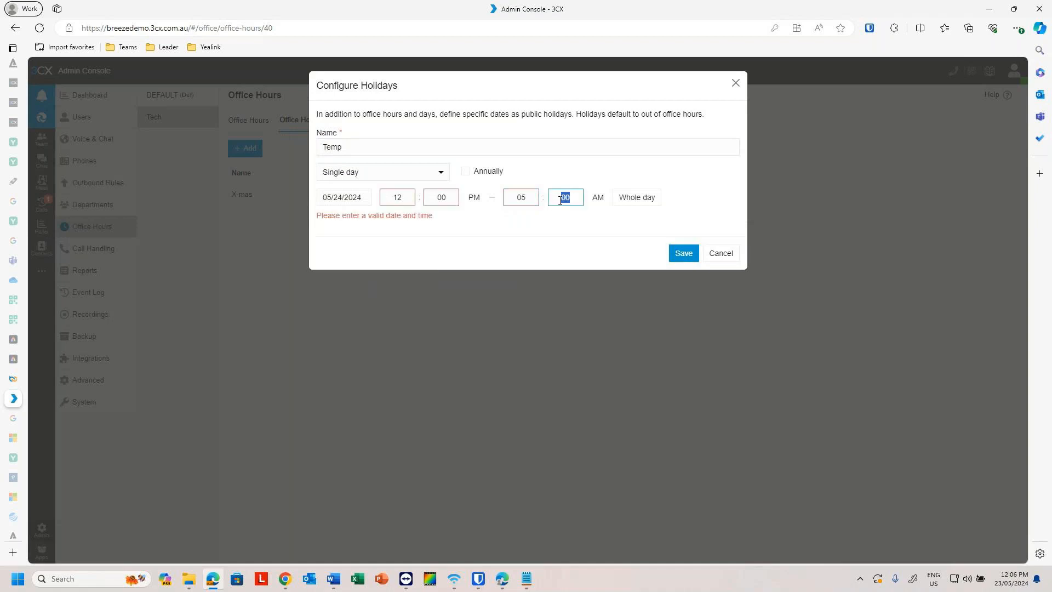
pyautogui.write('30')
pyautogui.click(599, 200)
pyautogui.click(677, 241)
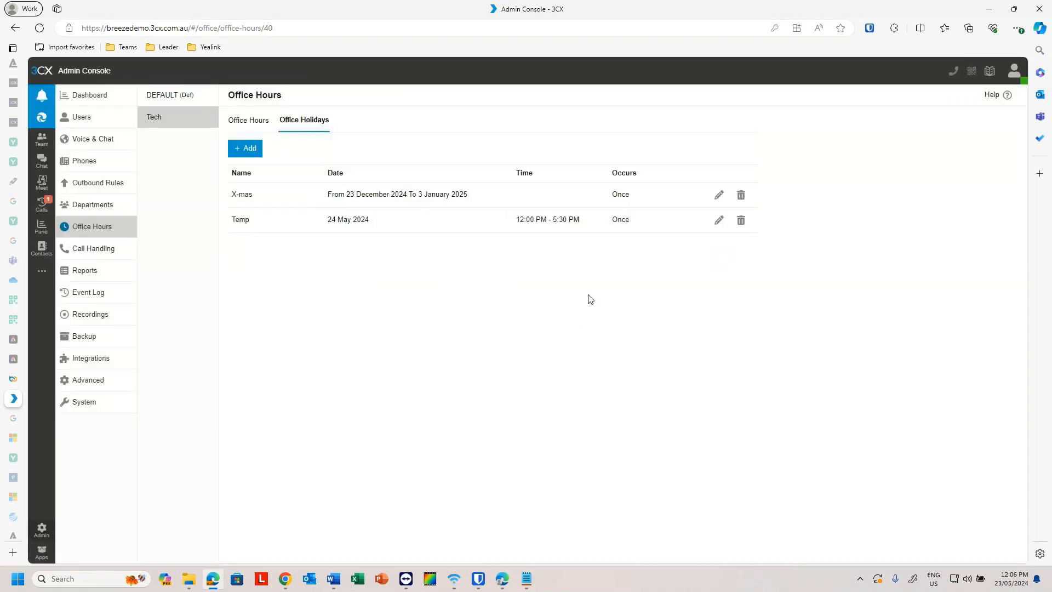
# Step: Check the X-mas holiday's settings without changing them, and view the Tech department's member list
pyautogui.click(719, 197)
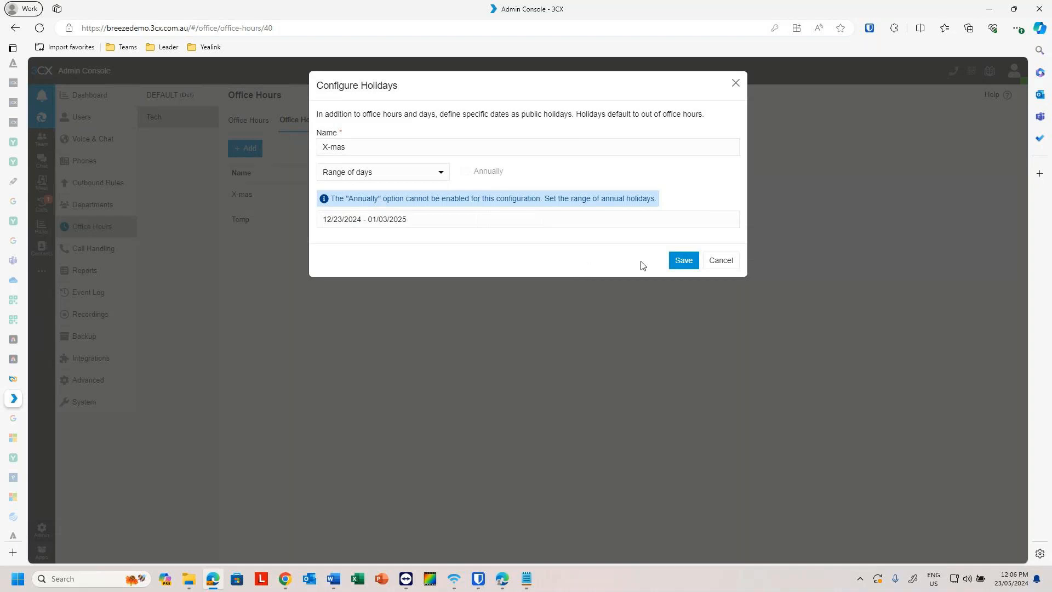
pyautogui.click(718, 263)
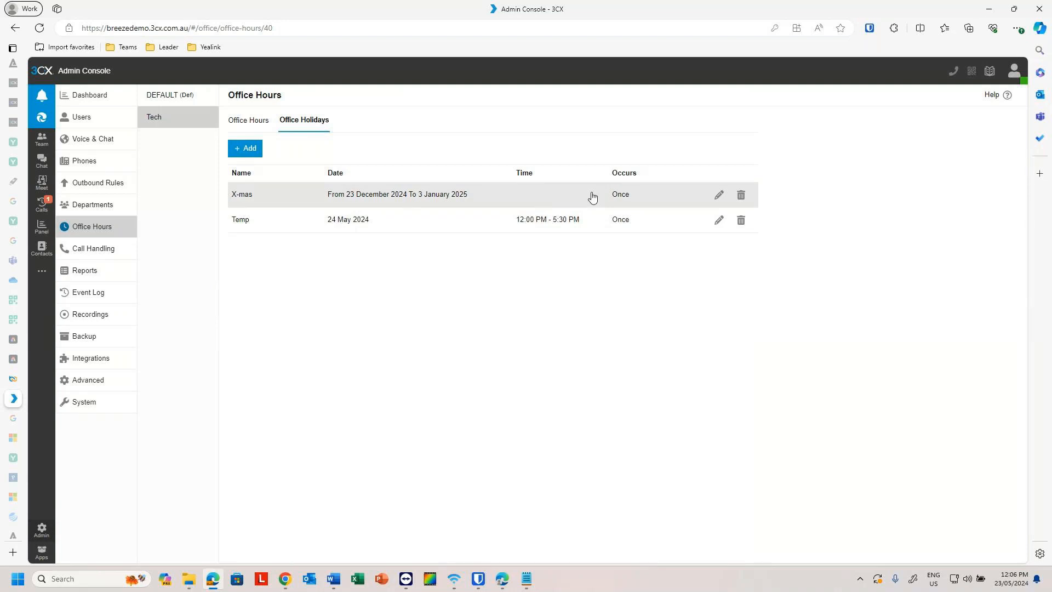
pyautogui.click(92, 206)
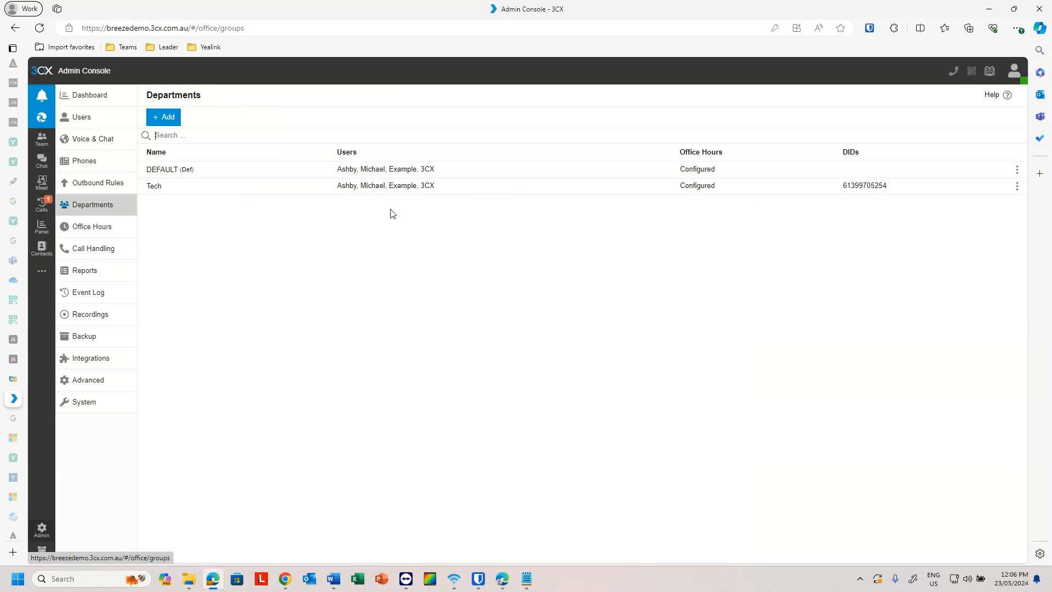
pyautogui.click(455, 189)
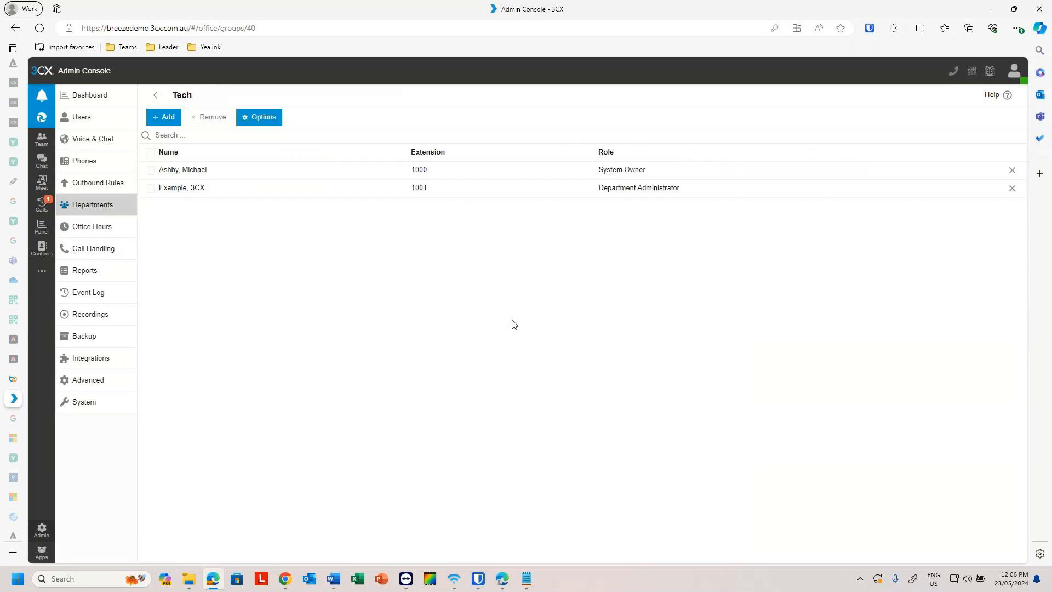
pyautogui.click(158, 95)
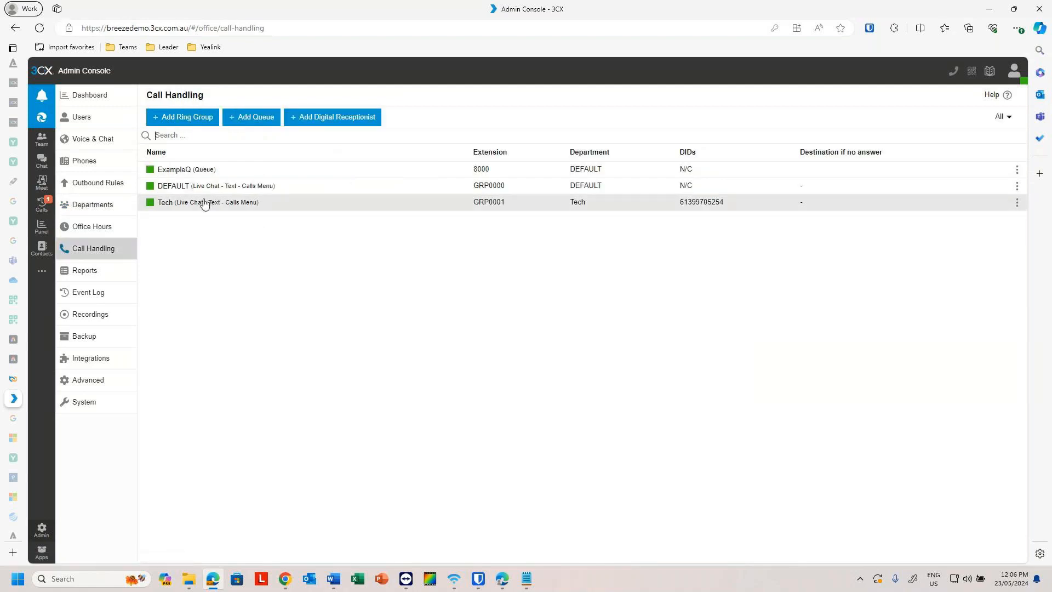
# Step: Try turning on the holiday announcement in Tech's call handling, and turn it back off
pyautogui.click(205, 205)
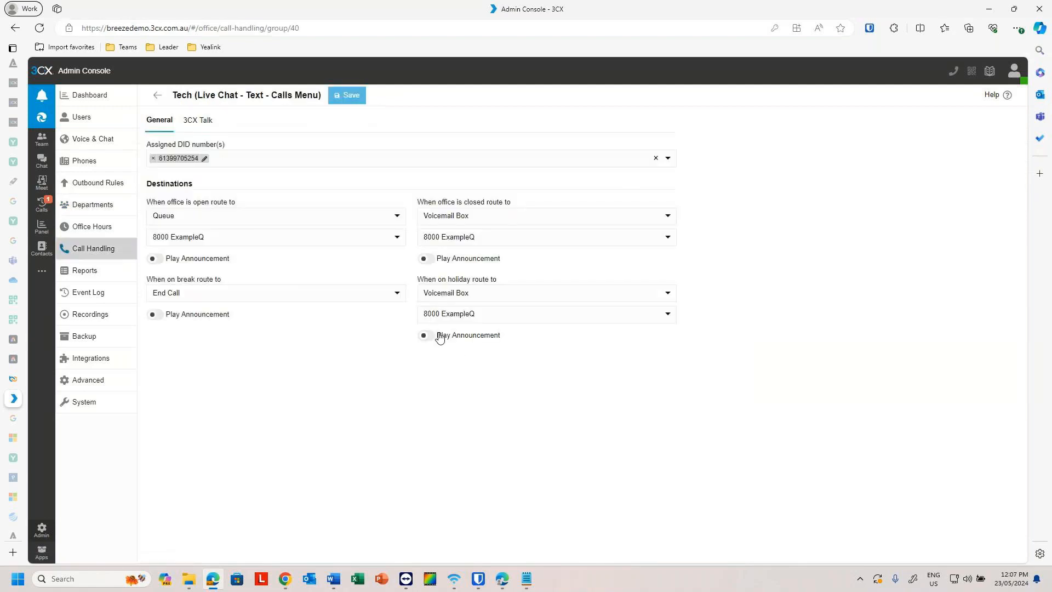
pyautogui.click(438, 336)
pyautogui.click(441, 337)
pyautogui.click(444, 337)
pyautogui.click(445, 337)
pyautogui.click(446, 337)
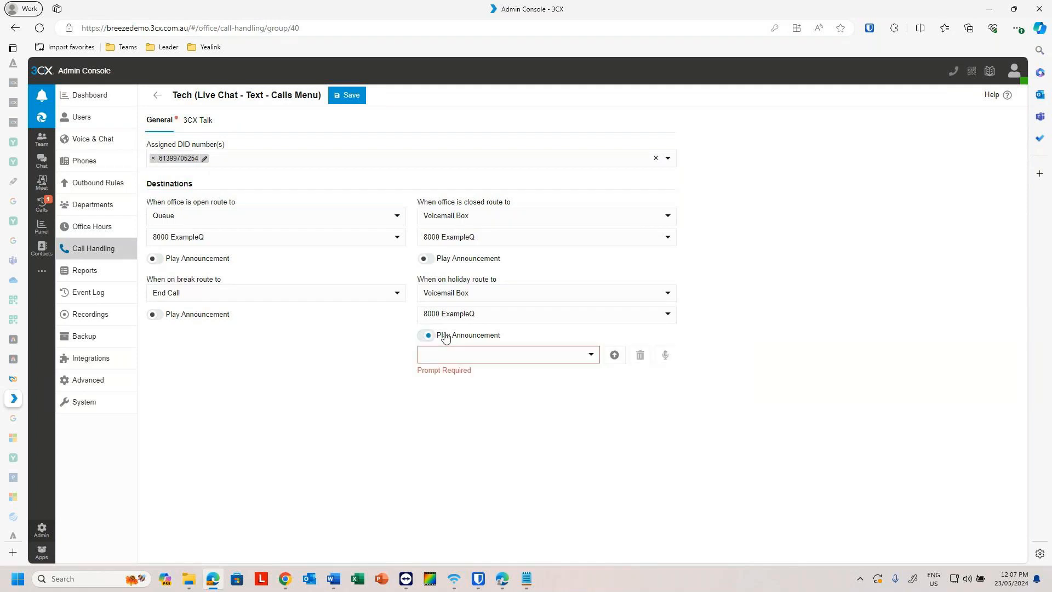
pyautogui.click(445, 337)
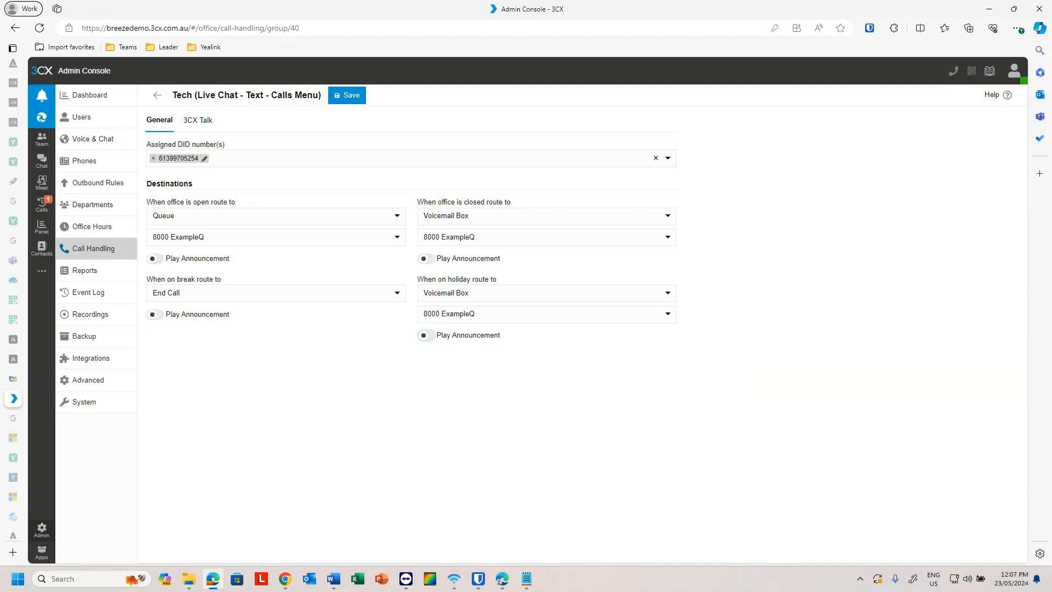
# Step: Open the voicemail settings of the user with extension 1001
pyautogui.click(95, 229)
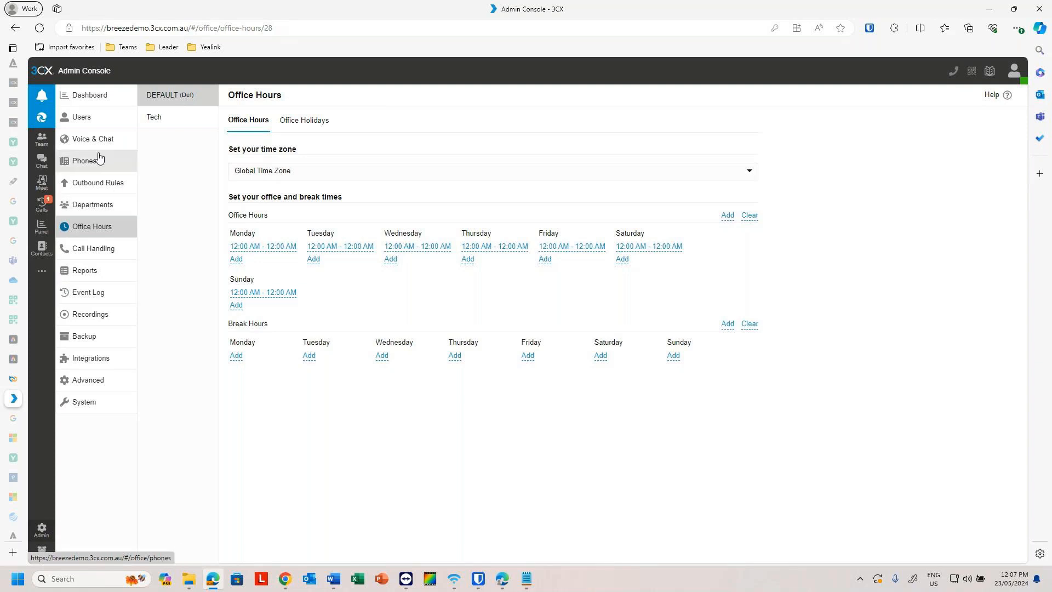
pyautogui.click(93, 121)
pyautogui.click(239, 189)
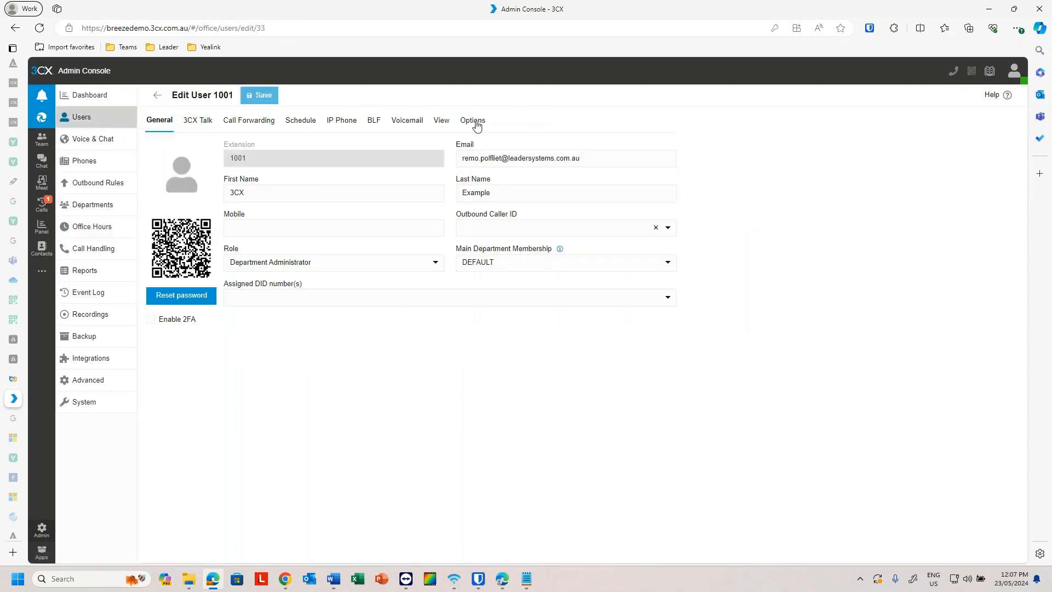
pyautogui.click(400, 121)
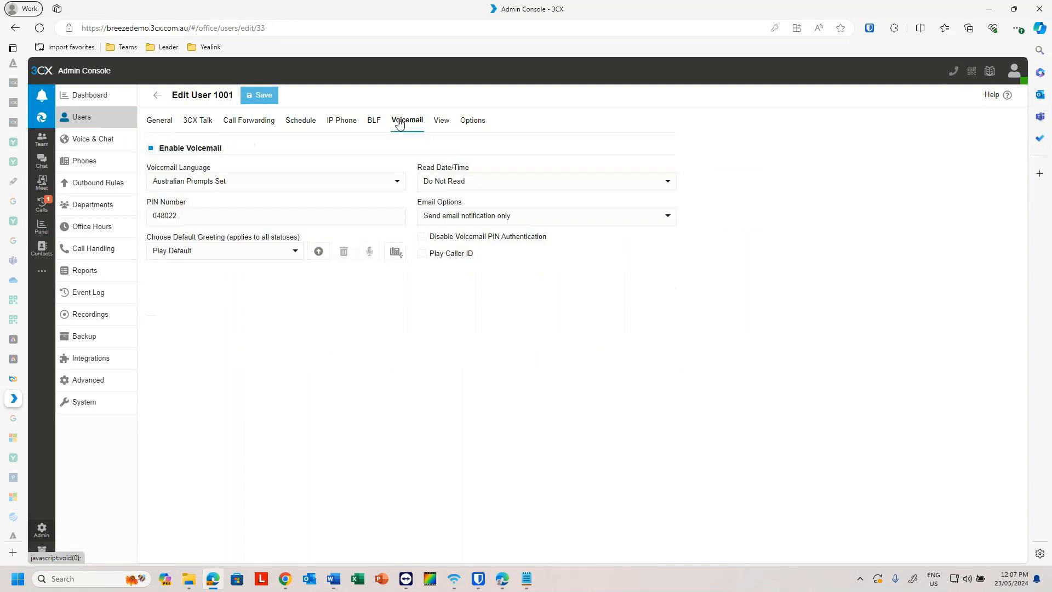
# Step: Demonstrate recording a voicemail greeting by phone with extension 1001 as the recording extension, and cancel the recording
pyautogui.click(393, 256)
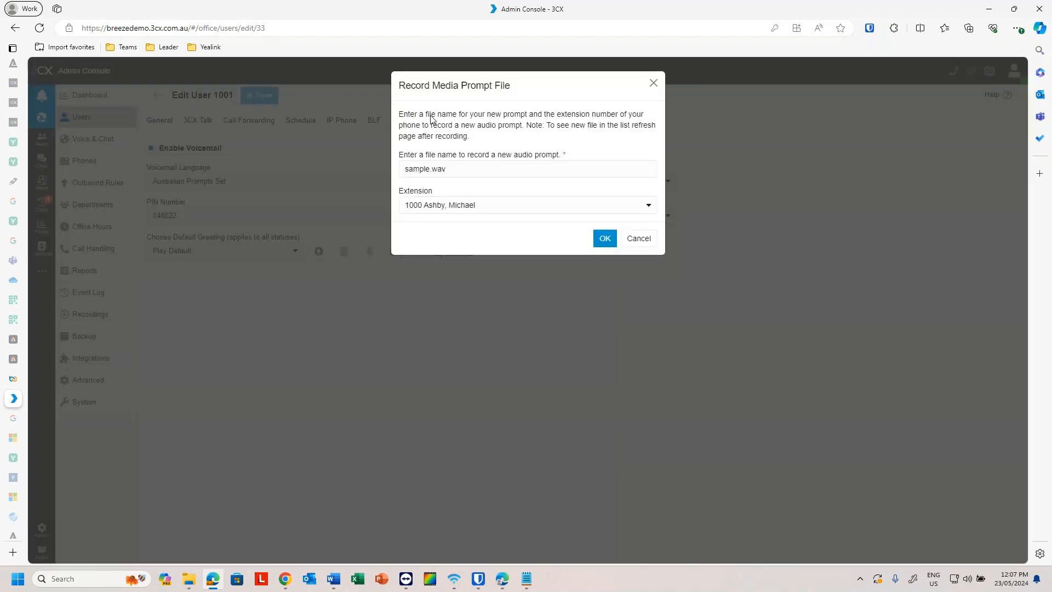
pyautogui.click(495, 208)
pyautogui.click(480, 238)
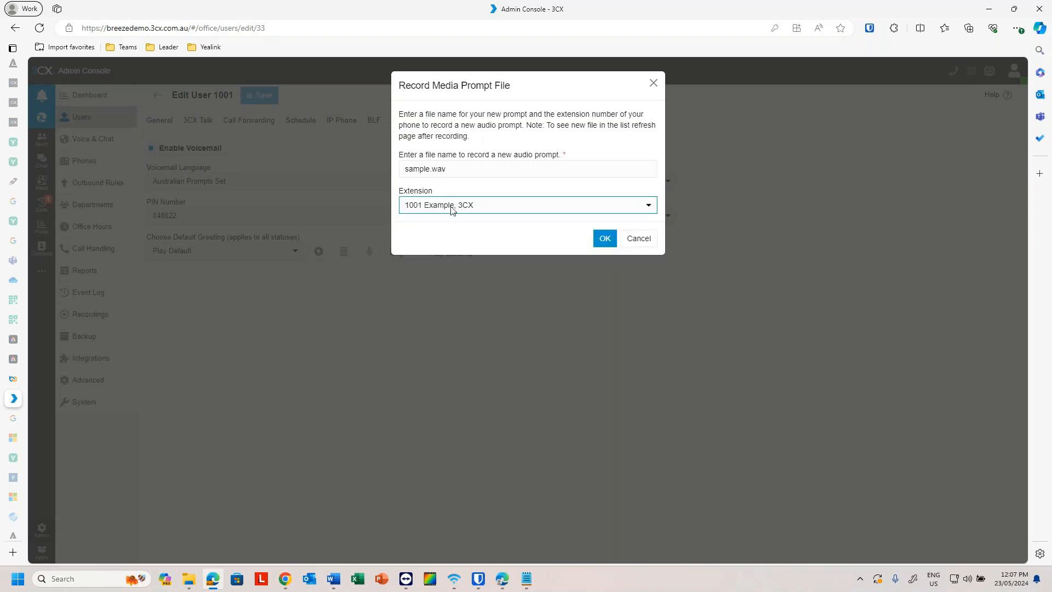
pyautogui.moveTo(424, 118); pyautogui.dragTo(609, 157)
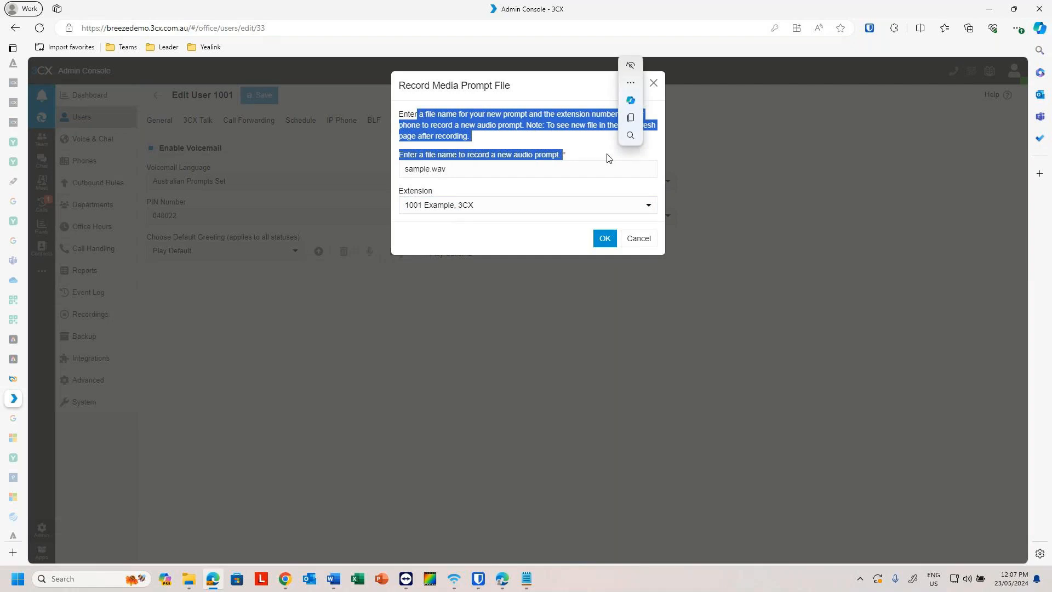
pyautogui.click(569, 150)
pyautogui.click(636, 238)
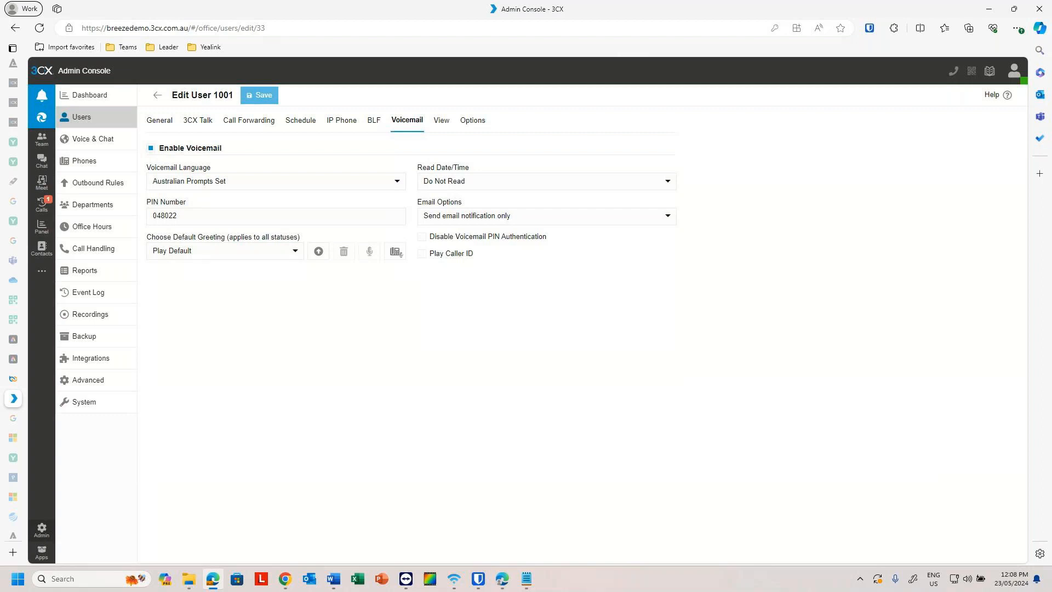
# Step: Turn on Tech's holiday announcement to review the selectable prompt files, and turn it off without saving
pyautogui.click(103, 225)
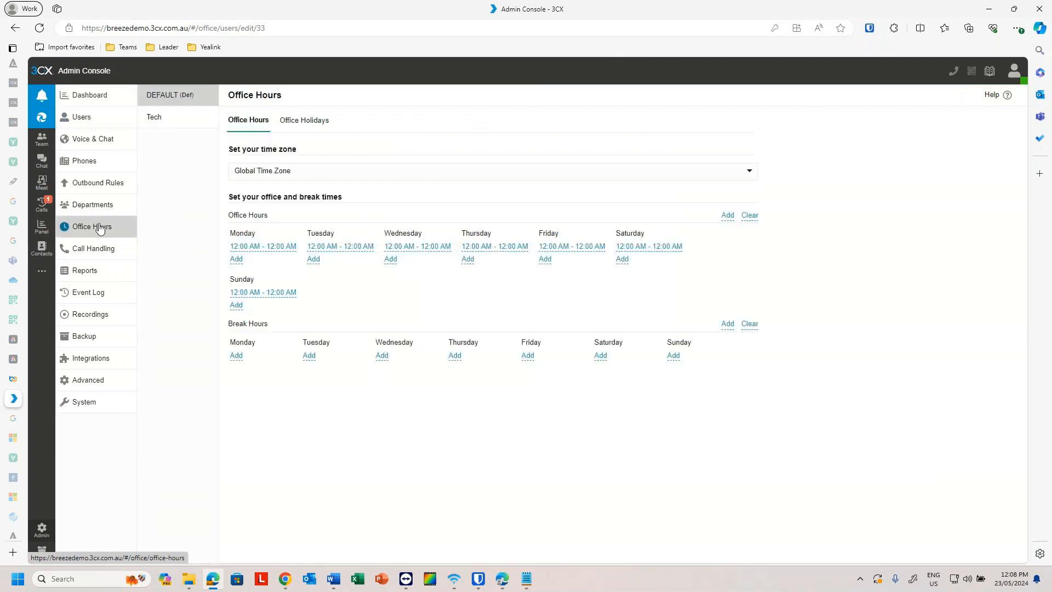
pyautogui.click(102, 250)
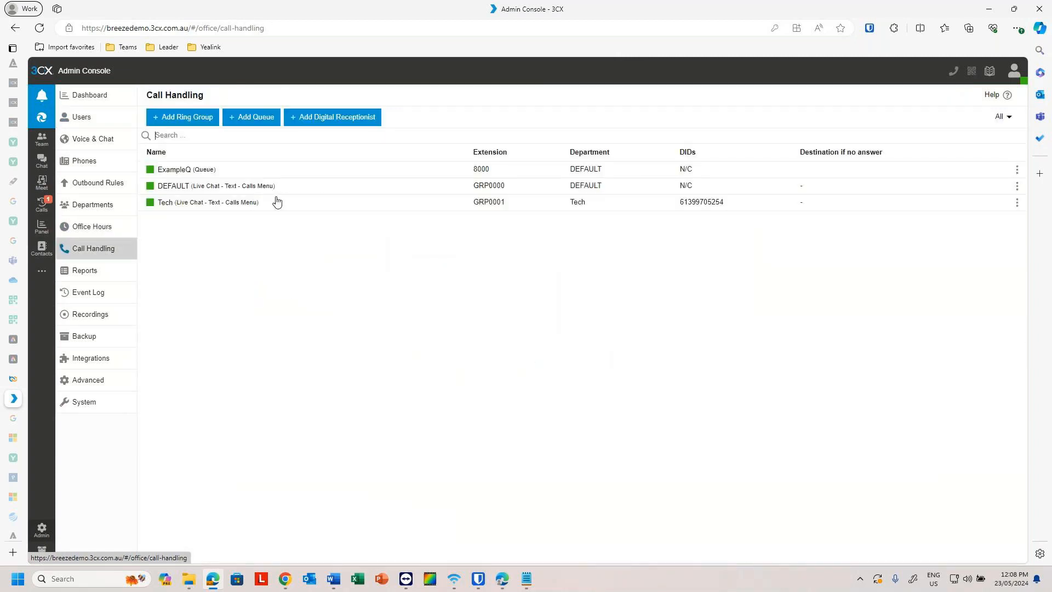
pyautogui.click(211, 204)
pyautogui.click(466, 335)
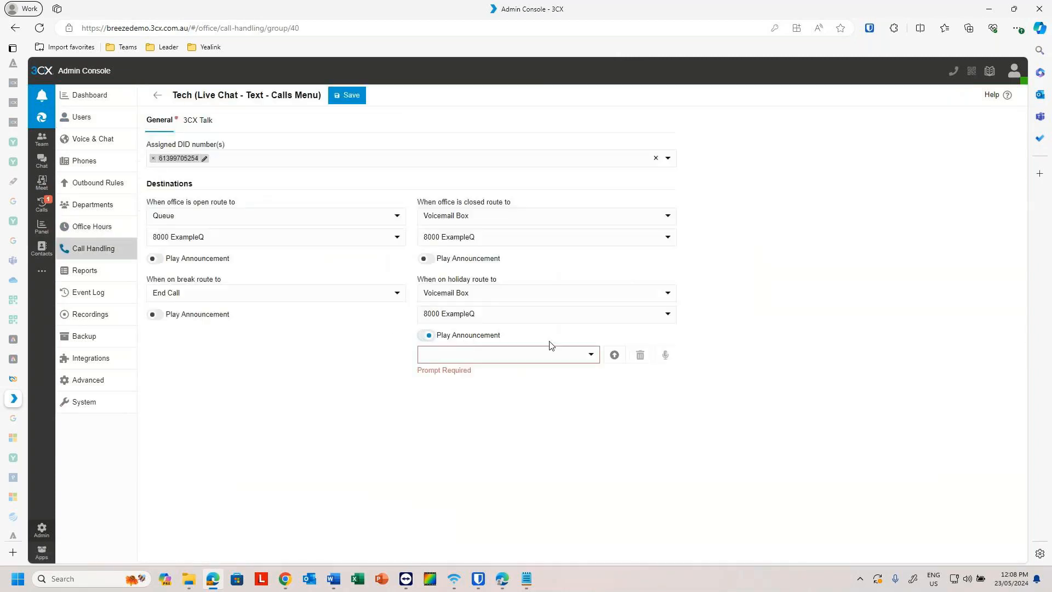
pyautogui.click(589, 355)
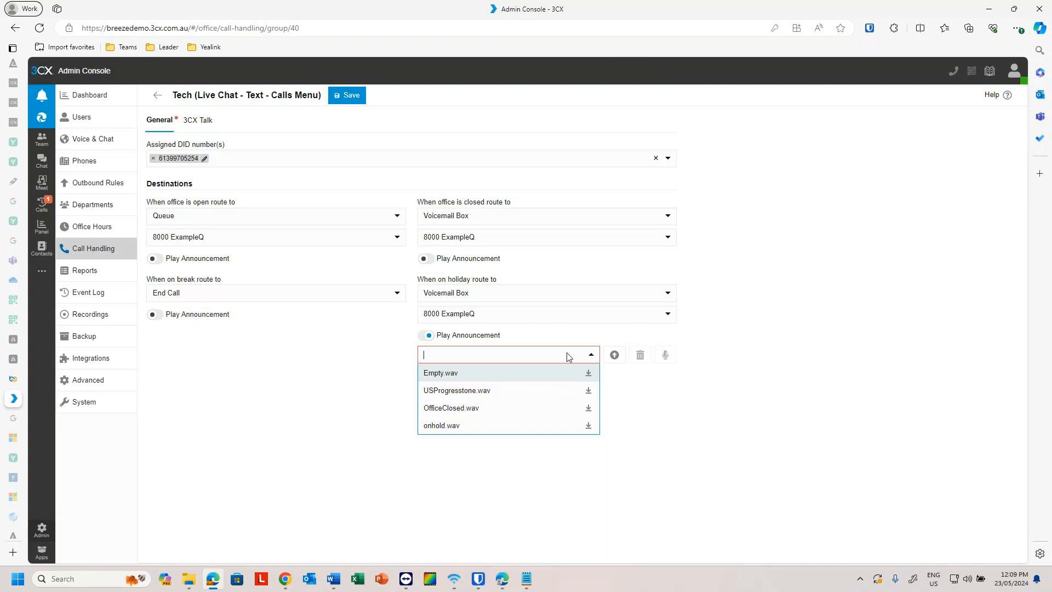
pyautogui.click(740, 403)
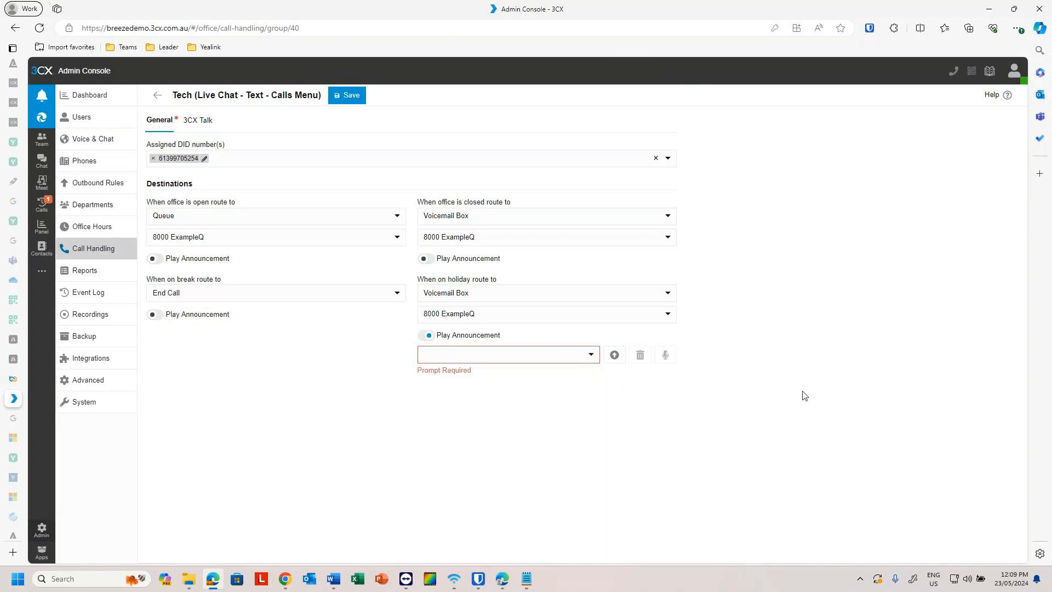
pyautogui.click(427, 336)
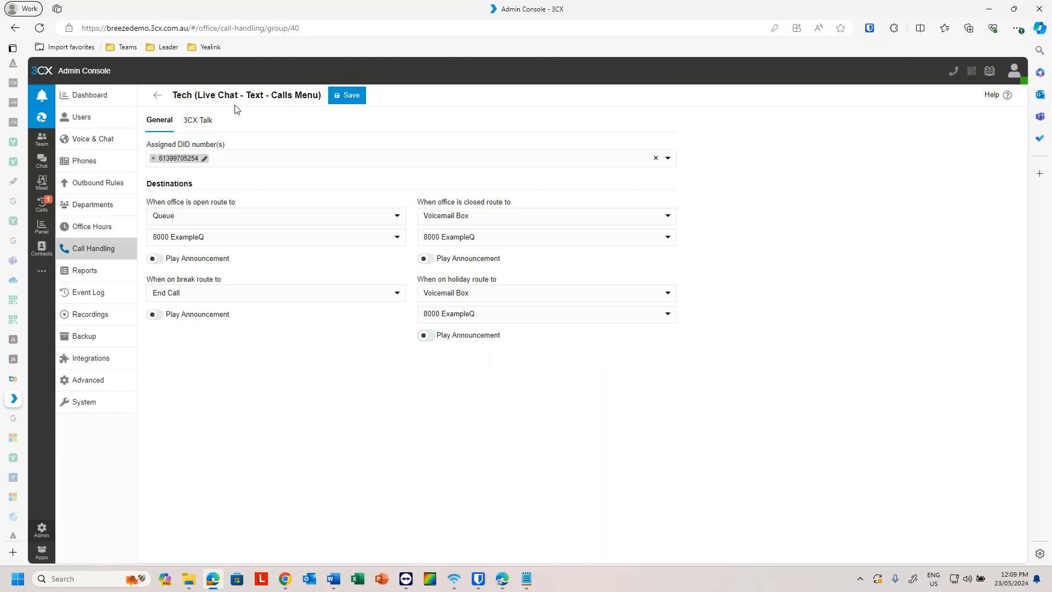
pyautogui.click(155, 97)
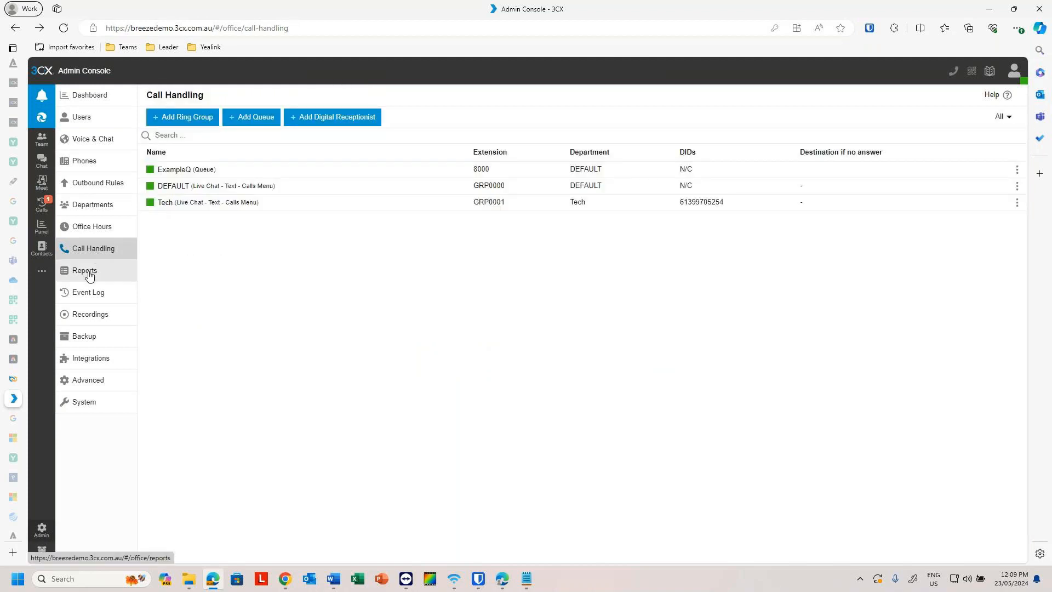
# Step: Review the Tech department's prompt set and language options without changing them, and return to the call handling list
pyautogui.click(99, 228)
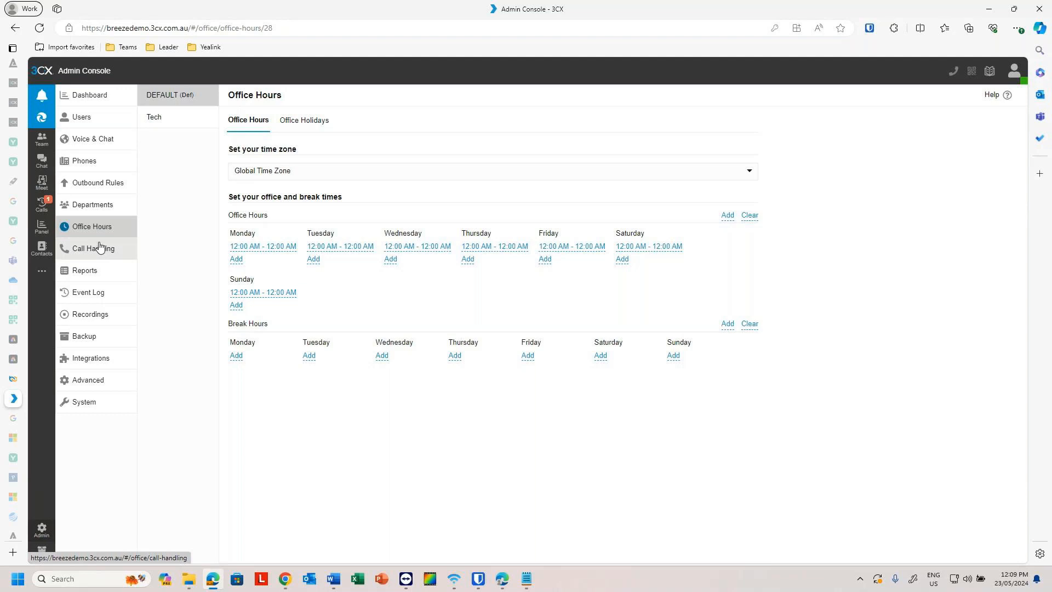
pyautogui.click(106, 206)
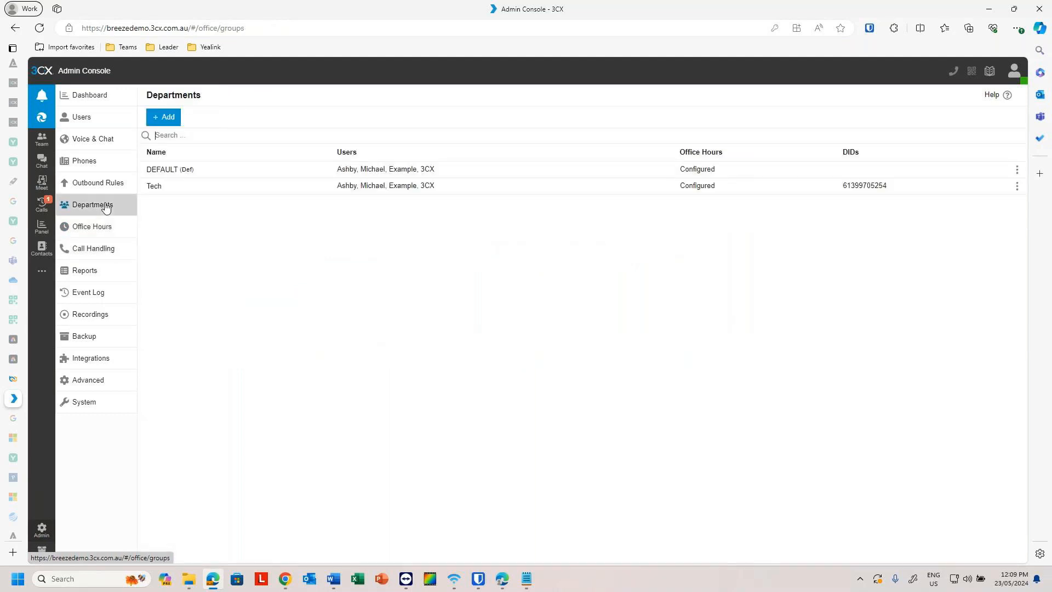
pyautogui.click(447, 190)
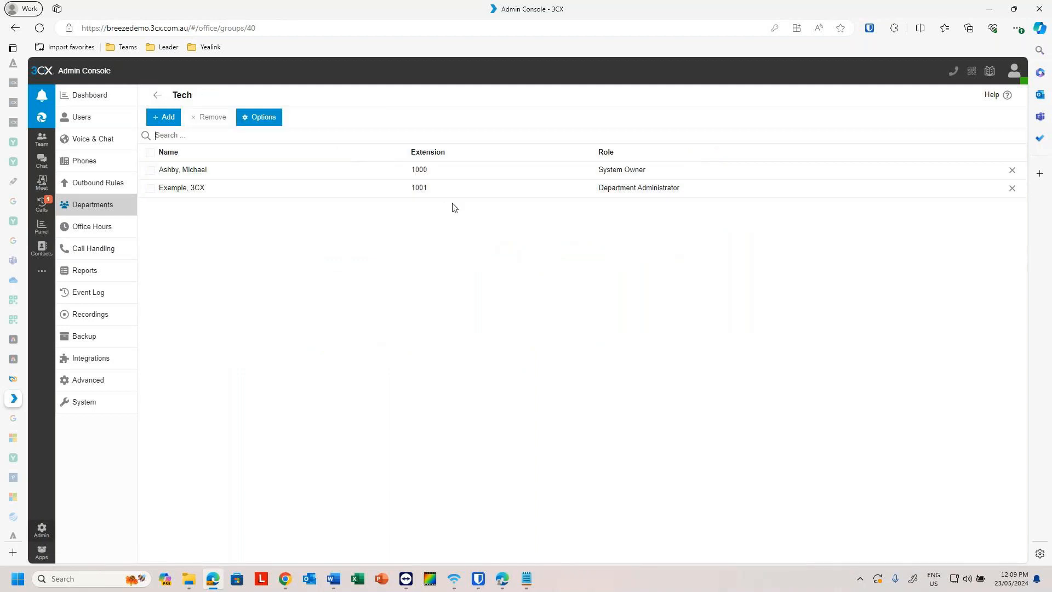
pyautogui.click(264, 118)
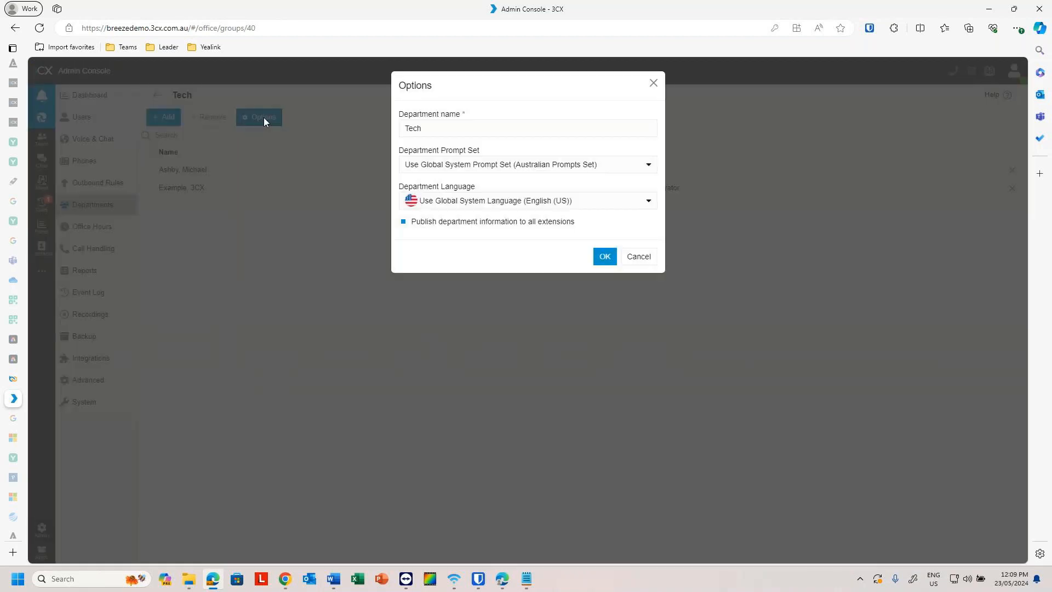
pyautogui.click(637, 256)
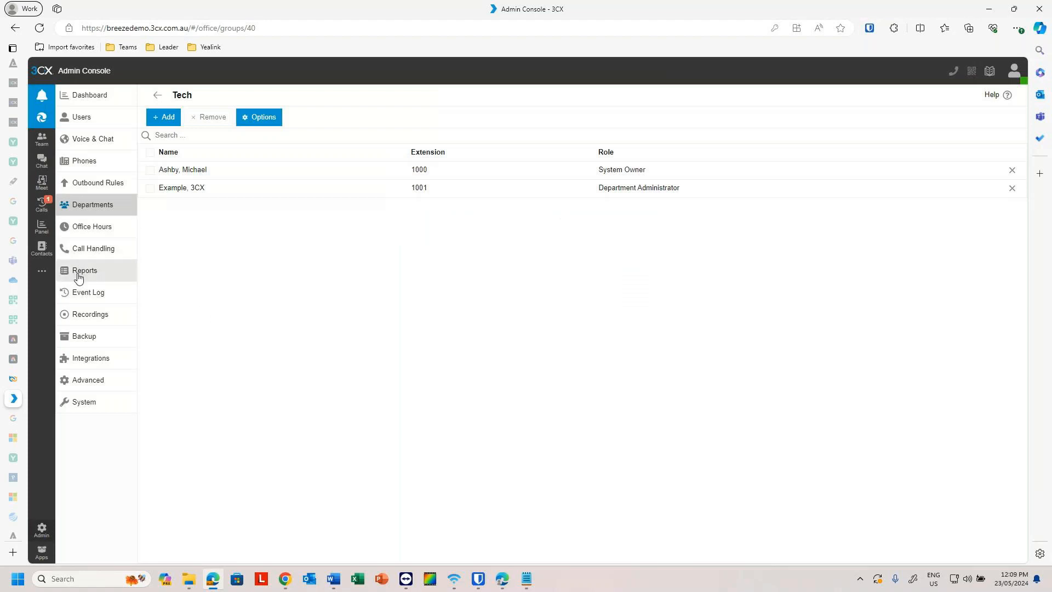
pyautogui.click(81, 255)
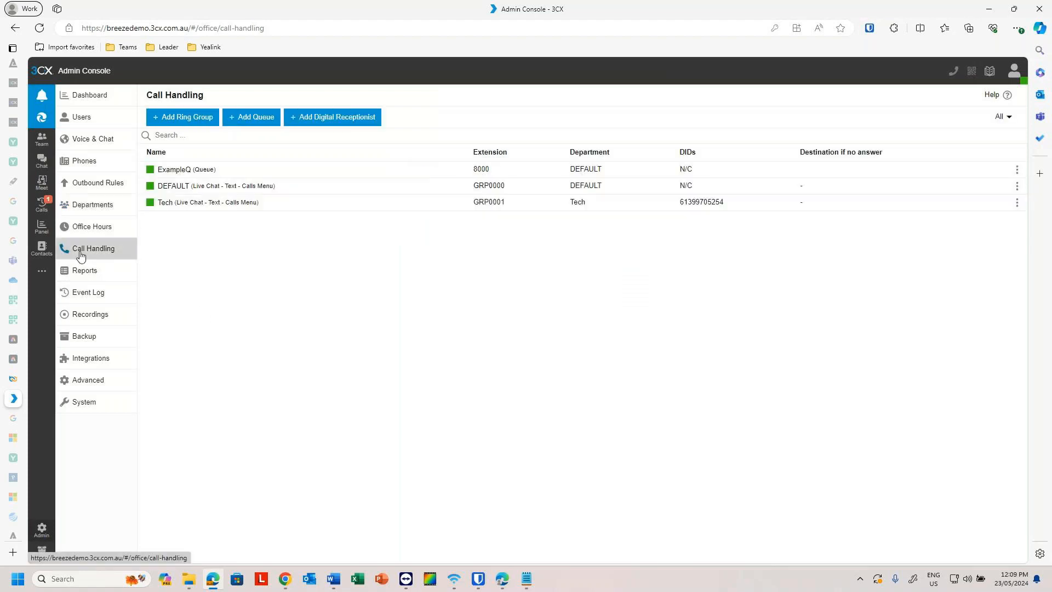
# Step: Show the holiday announcement option in Tech's call handling without saving it, and open the office hours settings
pyautogui.click(185, 204)
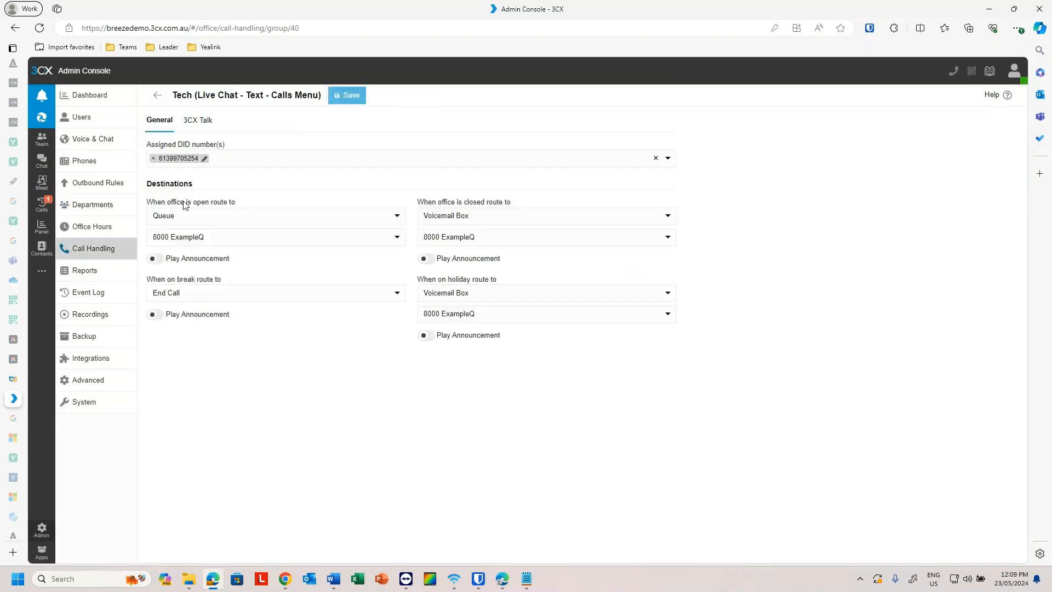
pyautogui.click(428, 335)
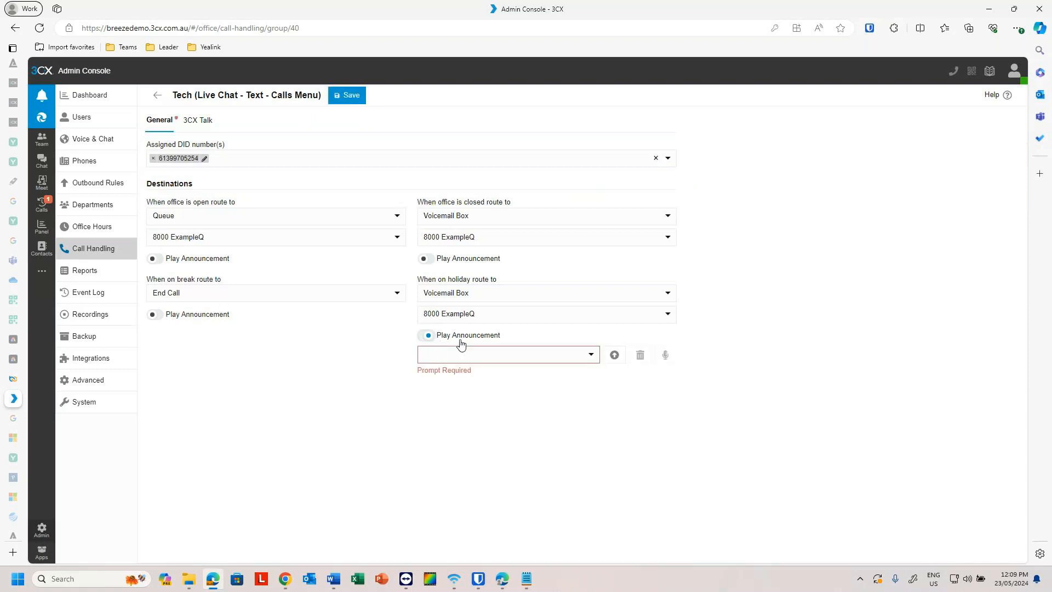
pyautogui.click(94, 236)
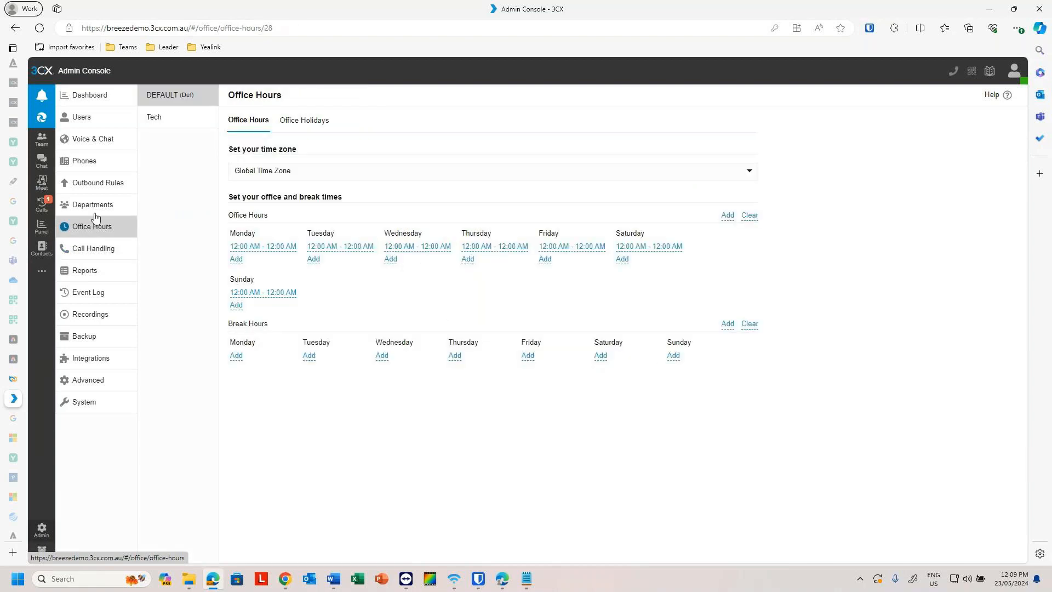
# Step: Review the Tech department's office holidays and the date range settings of its X-mas holiday without changing them
pyautogui.click(302, 121)
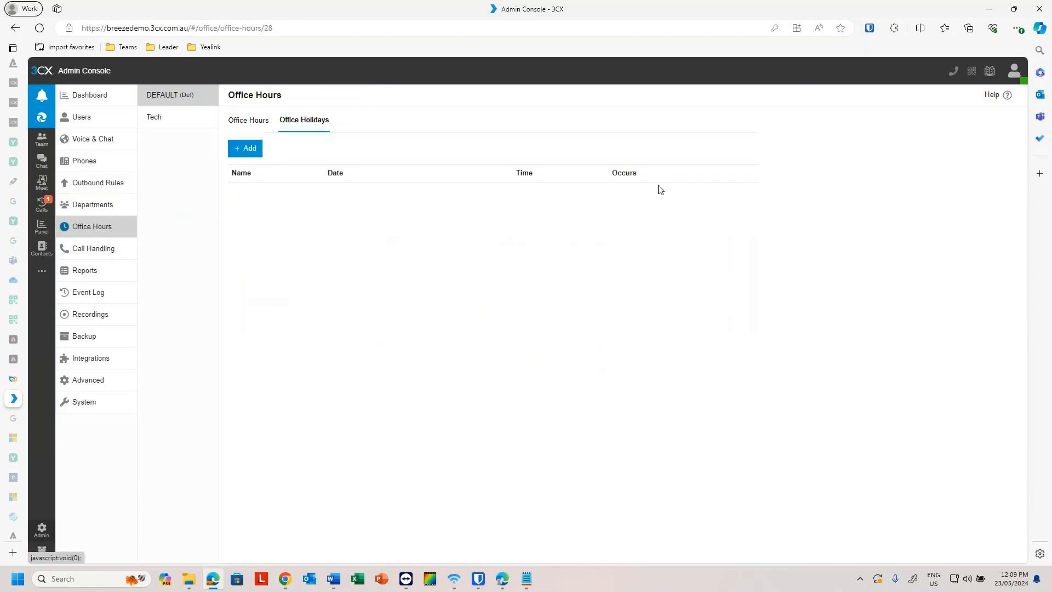
pyautogui.click(192, 122)
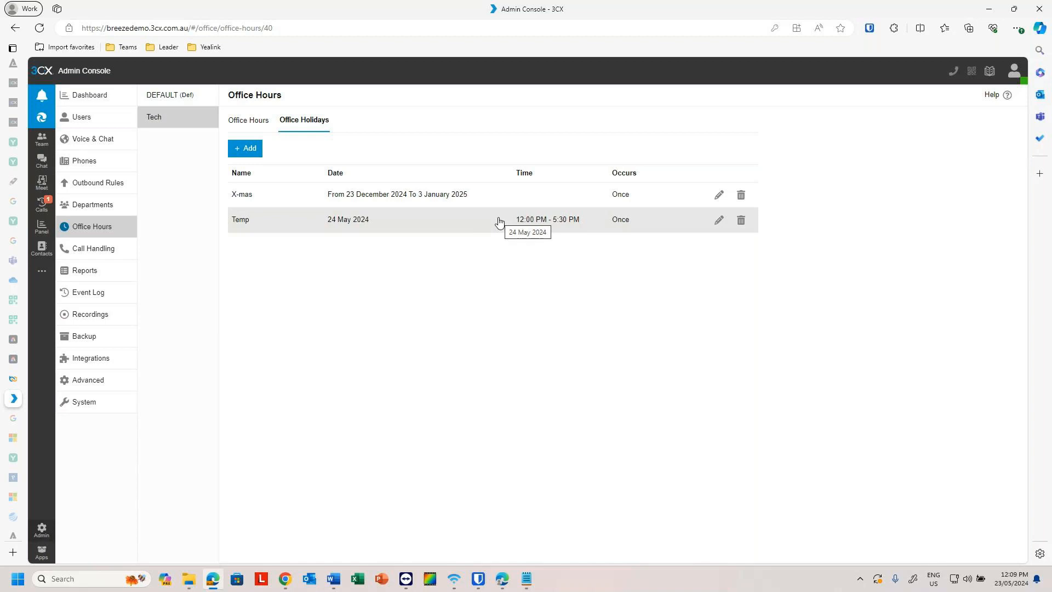
pyautogui.click(252, 124)
pyautogui.click(296, 120)
pyautogui.click(423, 197)
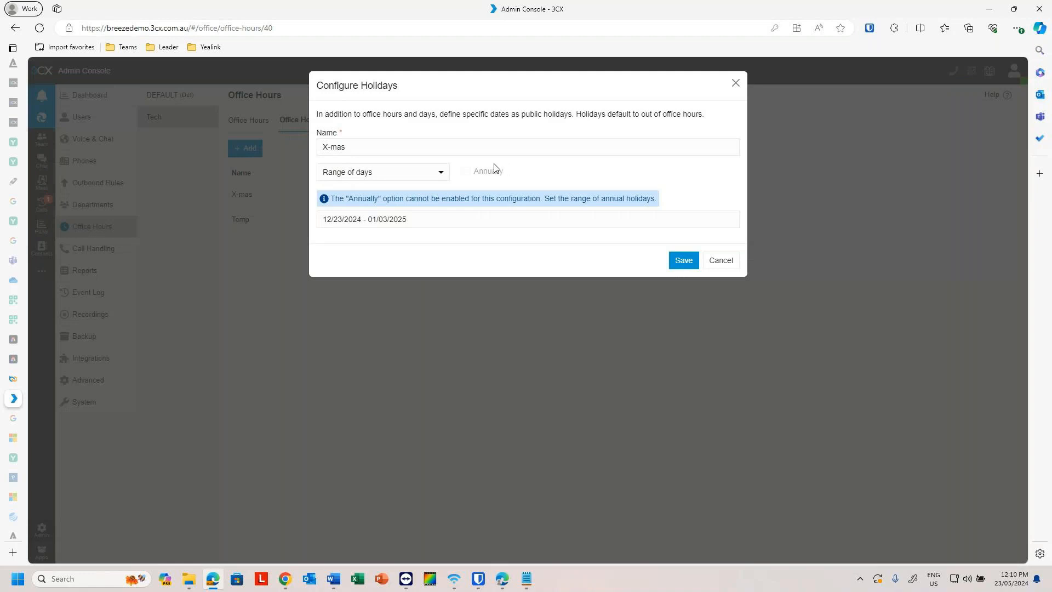
pyautogui.click(721, 260)
# Step: Revisit the call handling list, the office hours settings and the departments list in turn
pyautogui.click(105, 248)
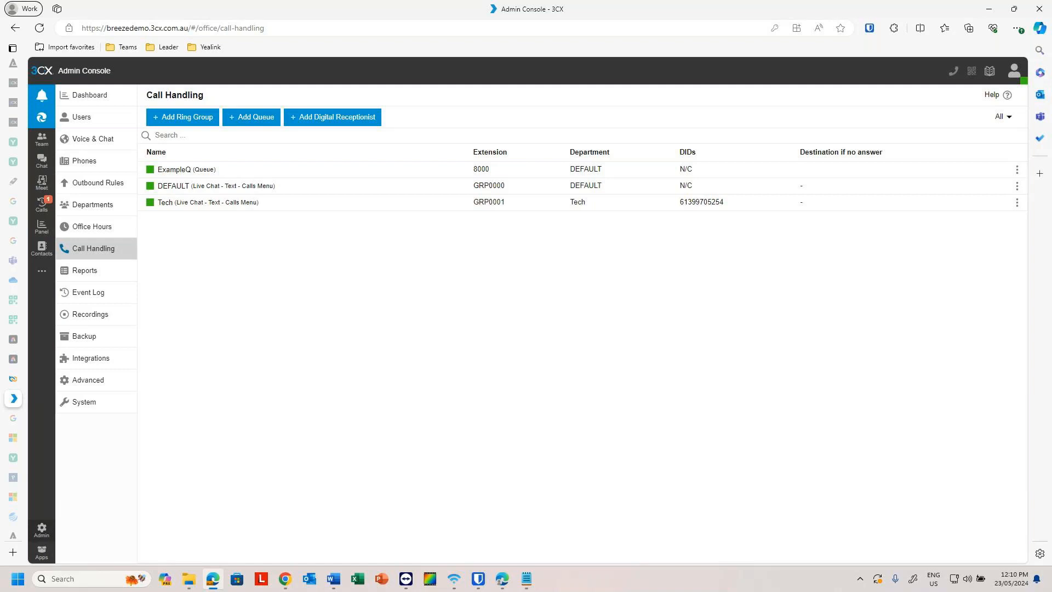
pyautogui.click(100, 231)
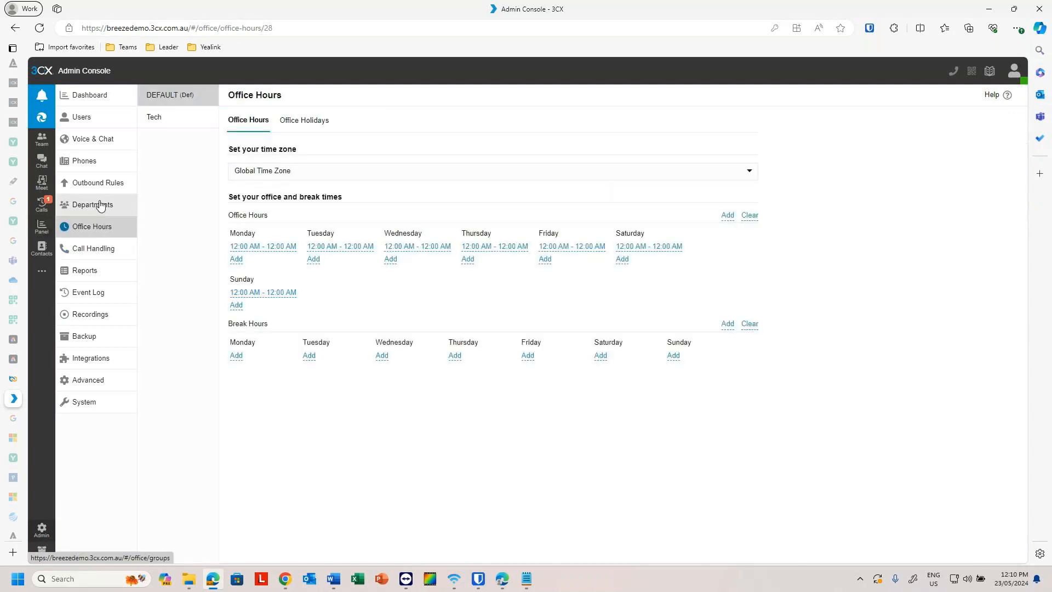
pyautogui.click(95, 206)
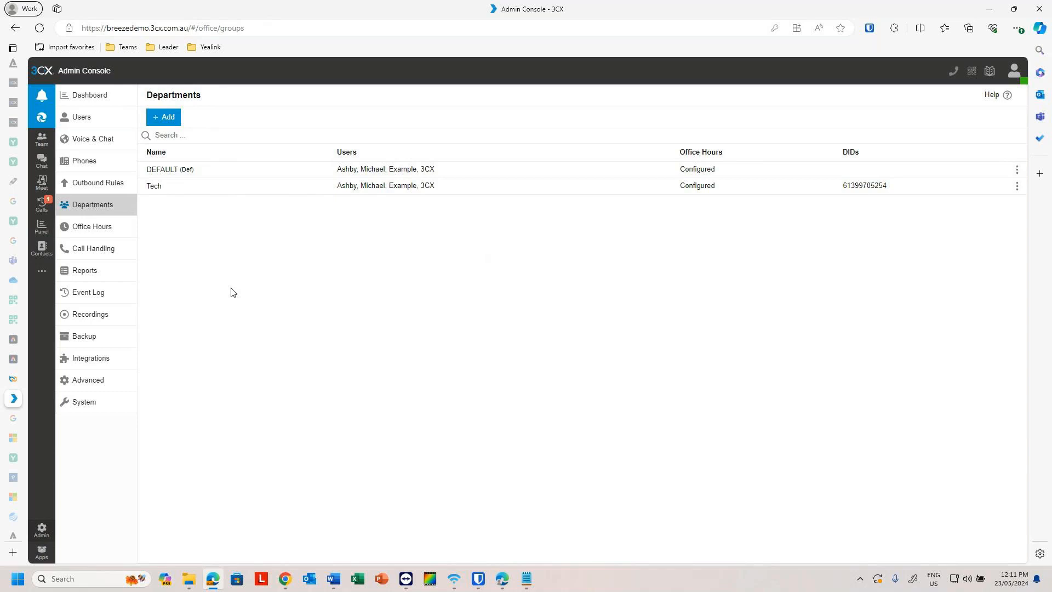
pyautogui.moveTo(12, 398)
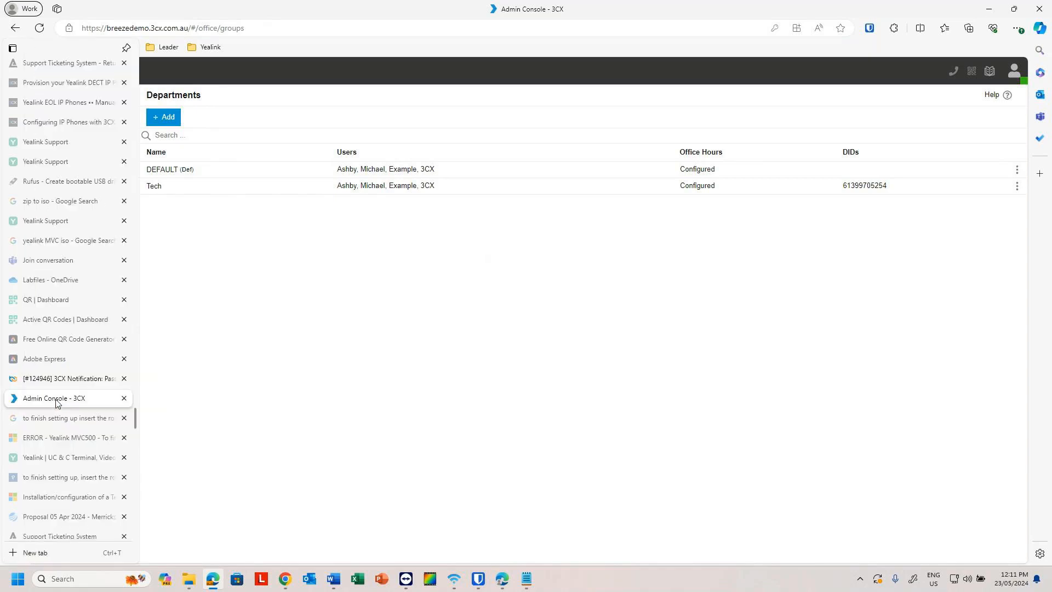
pyautogui.rightClick(58, 403)
pyautogui.press('Escape')
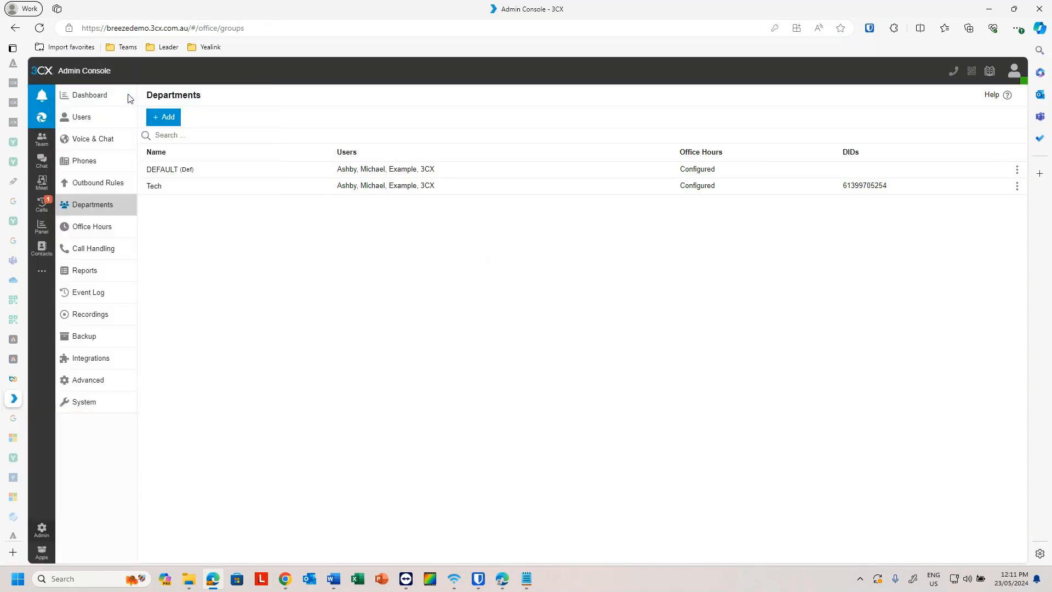
# Step: Search Google for "3cx changelog" in a new browser tab and open the 3CX V20 Build History / Change Log page
pyautogui.hotkey('ctrl', 't')
pyautogui.write('go')
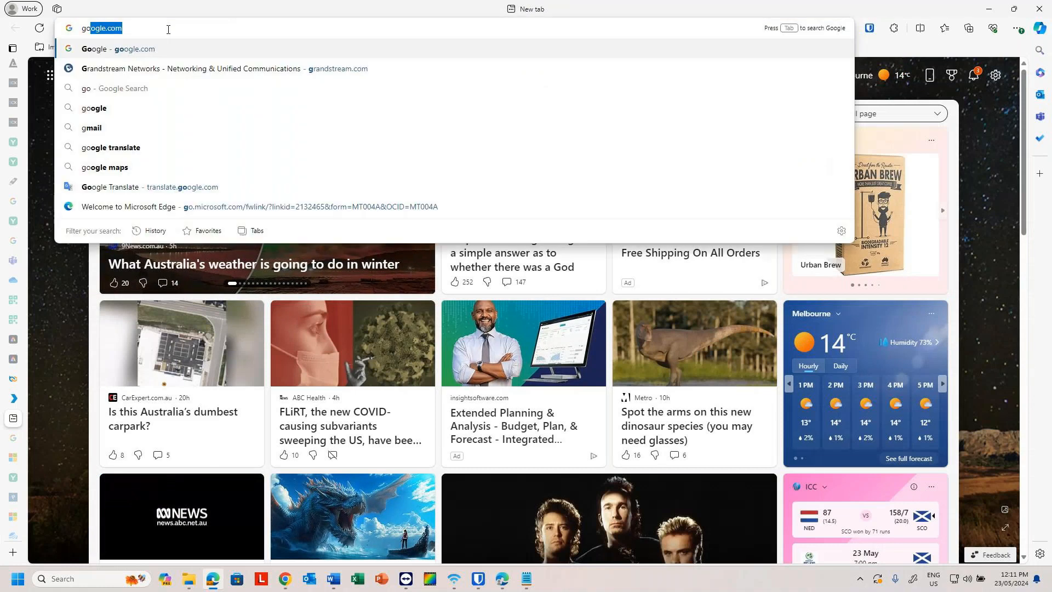
pyautogui.write('o')
pyautogui.press('Return')
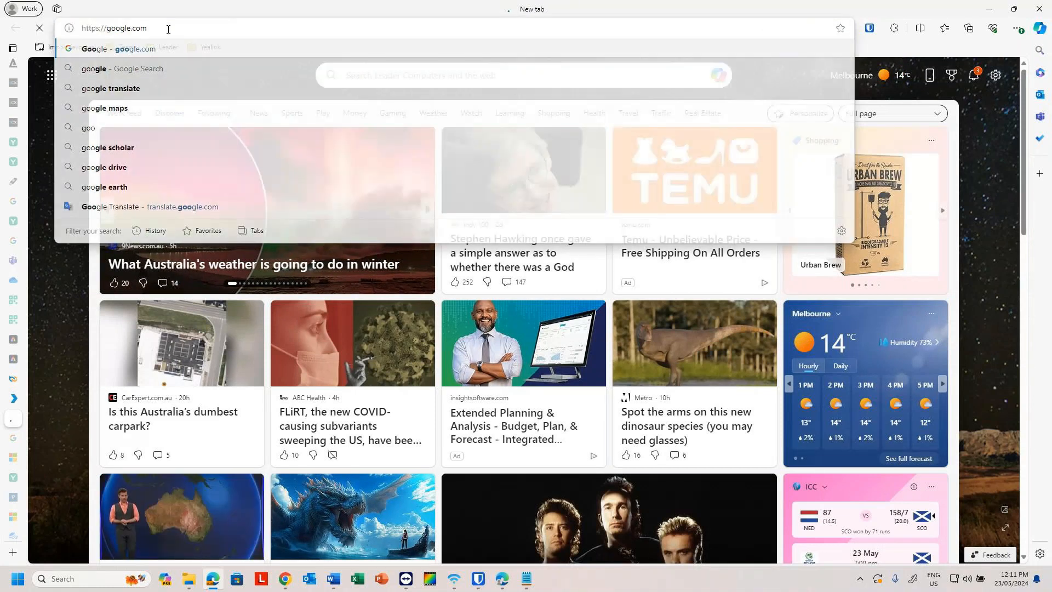
pyautogui.write('3cx ch')
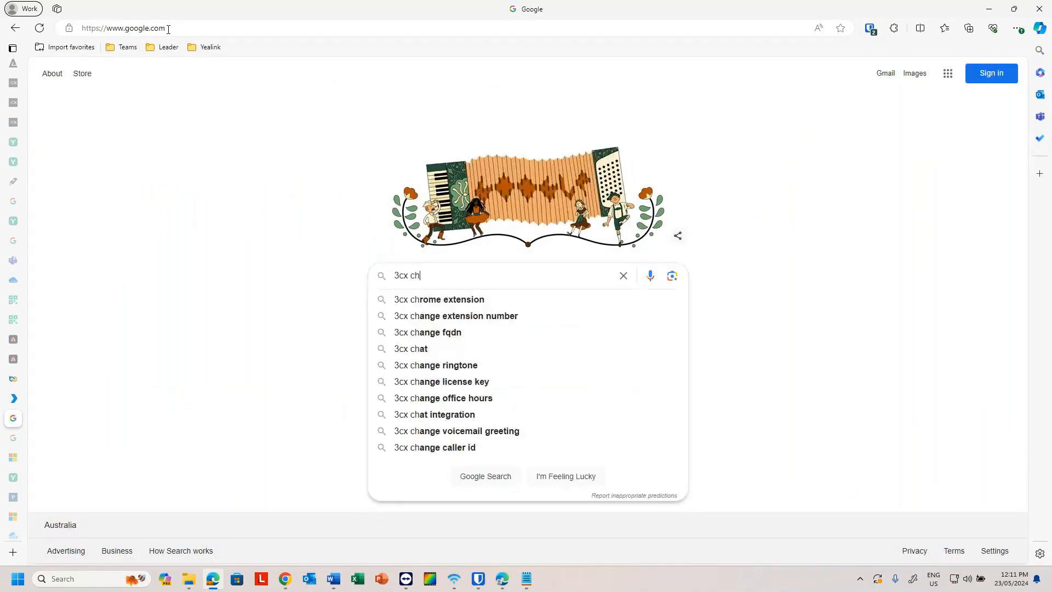
pyautogui.write('angelog')
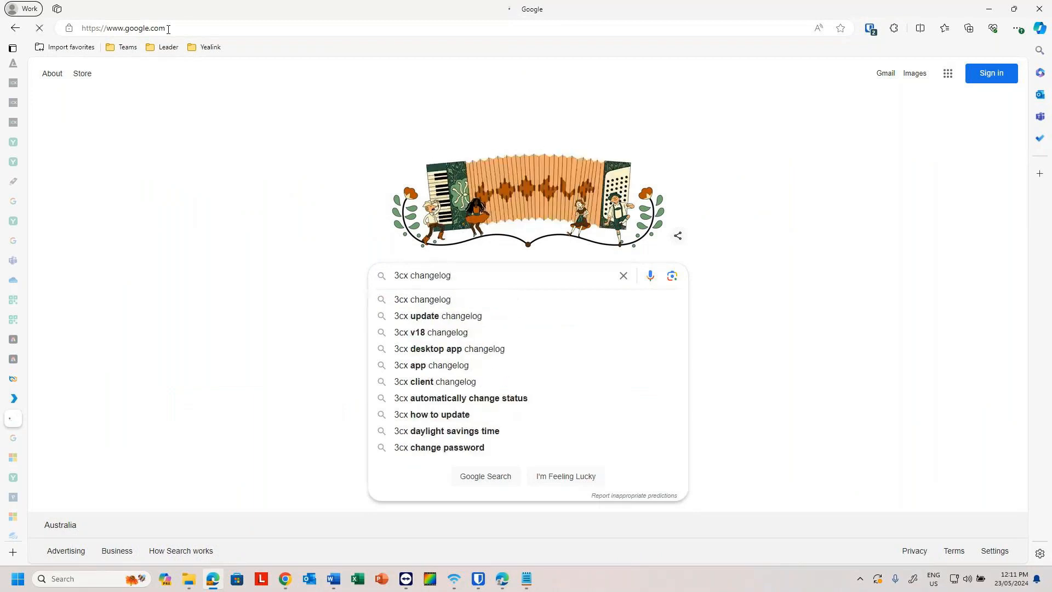
pyautogui.press('Return')
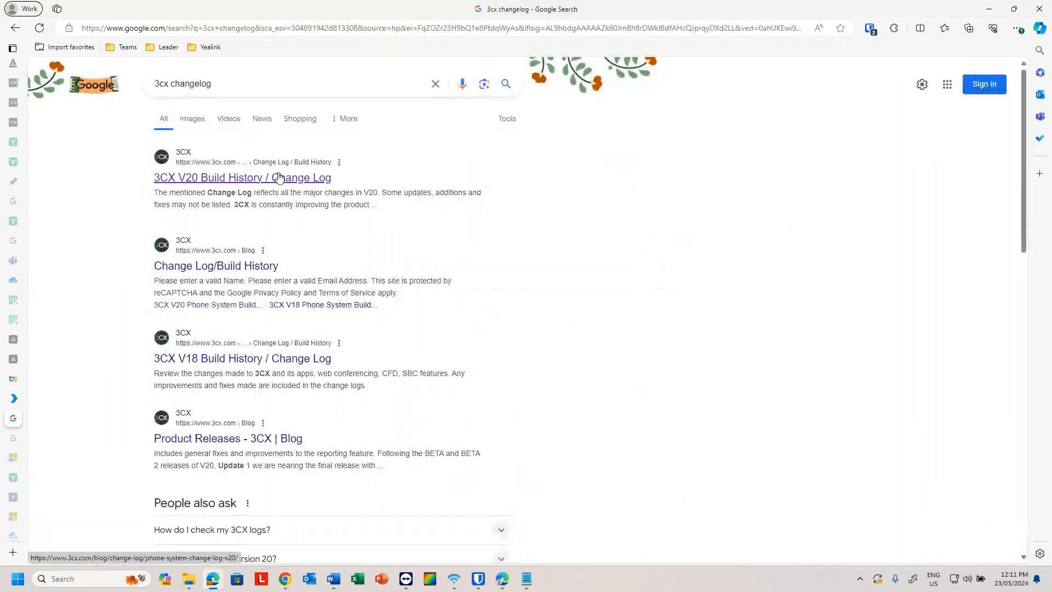
pyautogui.click(278, 177)
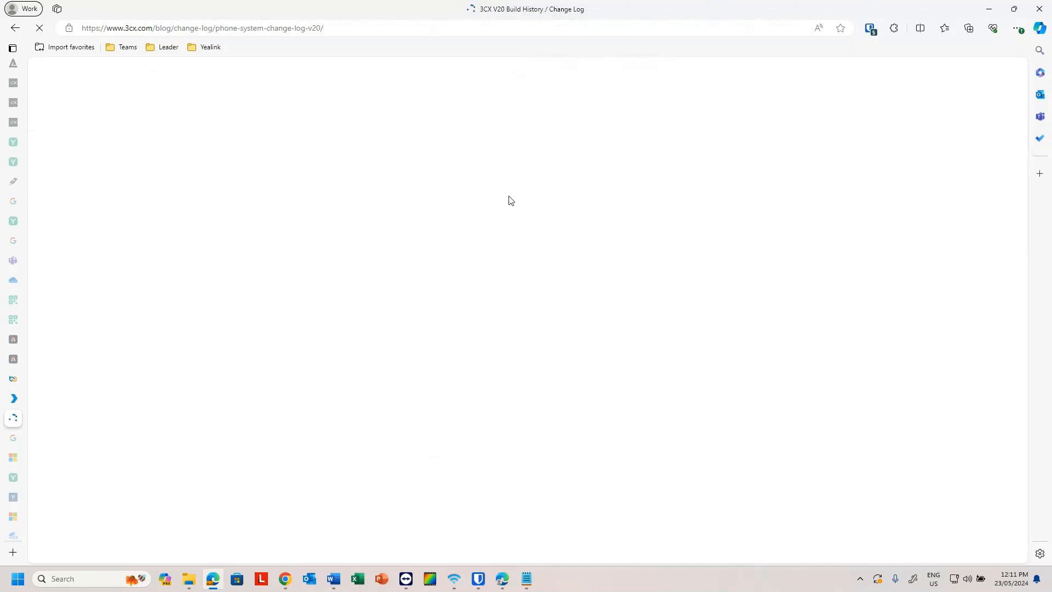
# Step: Examine the fixes and changes per release in the 3CX V20 build history, and return to the Admin Console's departments list
pyautogui.scroll(-2, 555, 272)
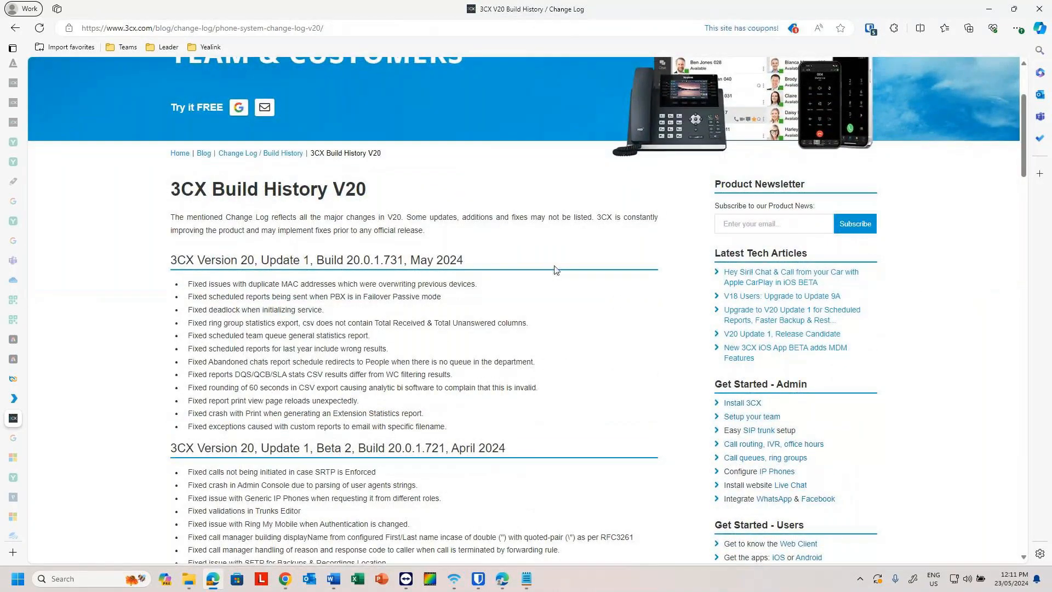
pyautogui.scroll(-4, 555, 265)
pyautogui.scroll(-15, 556, 262)
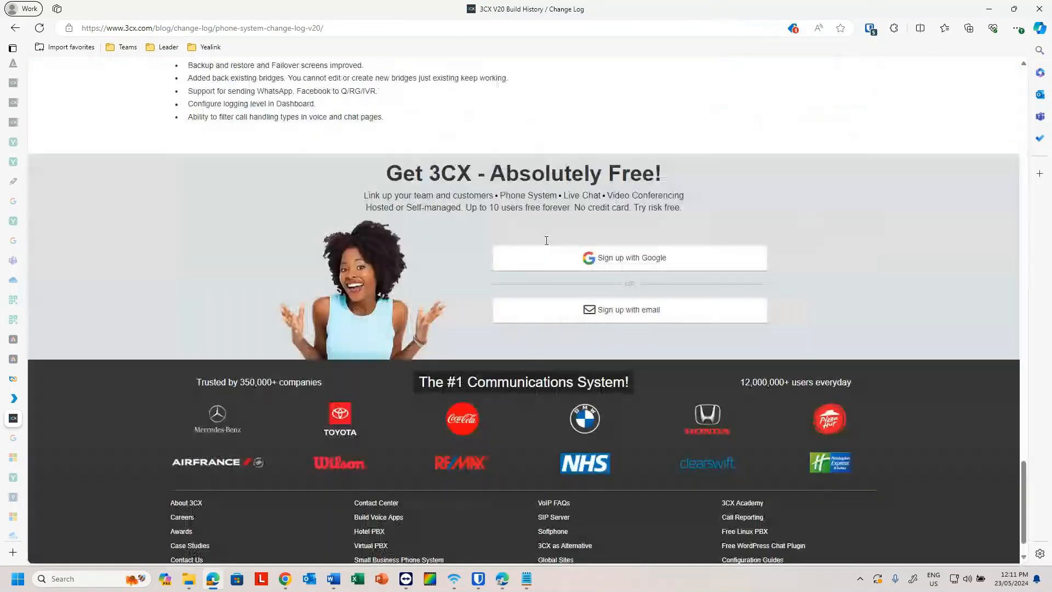
pyautogui.scroll(20, 546, 240)
pyautogui.scroll(15, 545, 243)
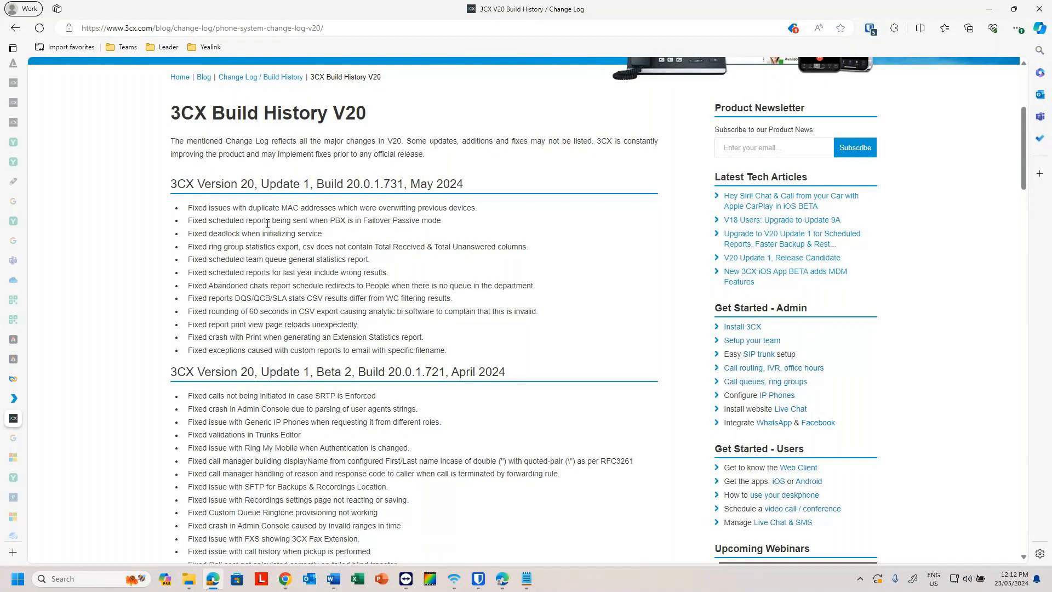
pyautogui.scroll(-5, 257, 222)
pyautogui.scroll(1, 275, 265)
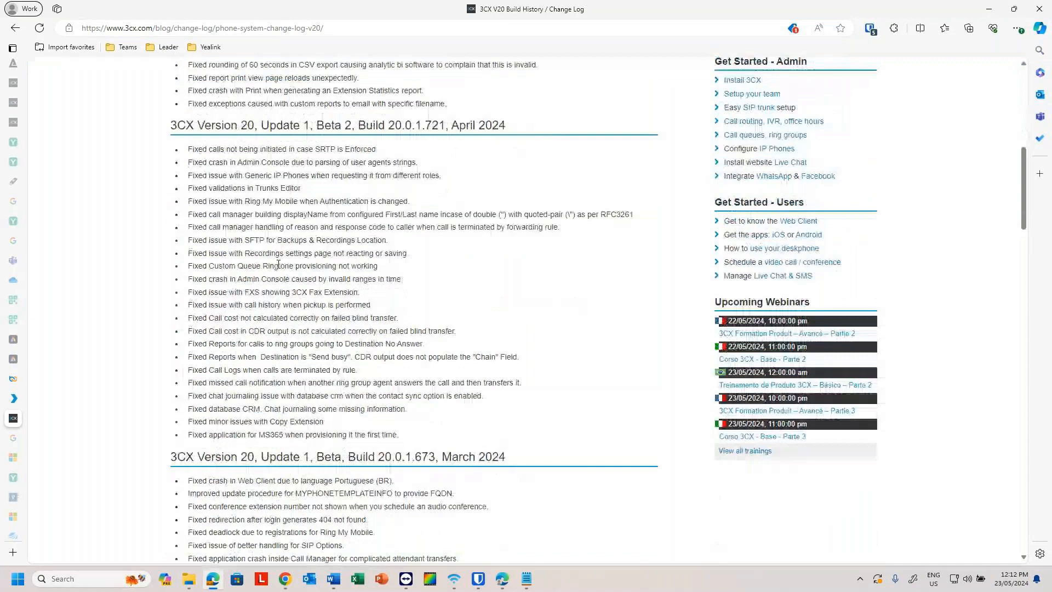
pyautogui.scroll(4, 278, 265)
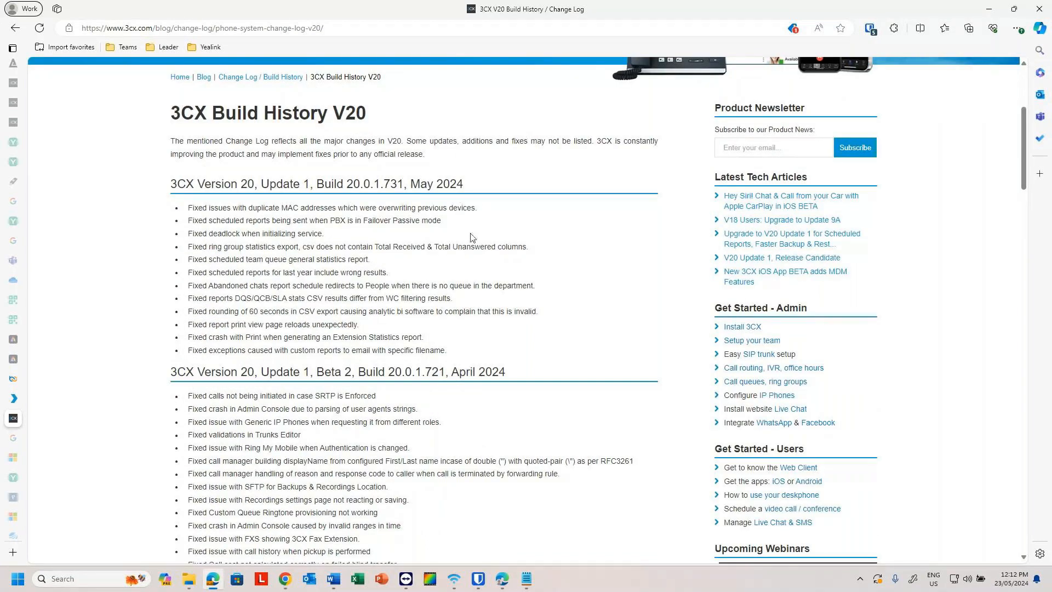
pyautogui.scroll(-8, 473, 237)
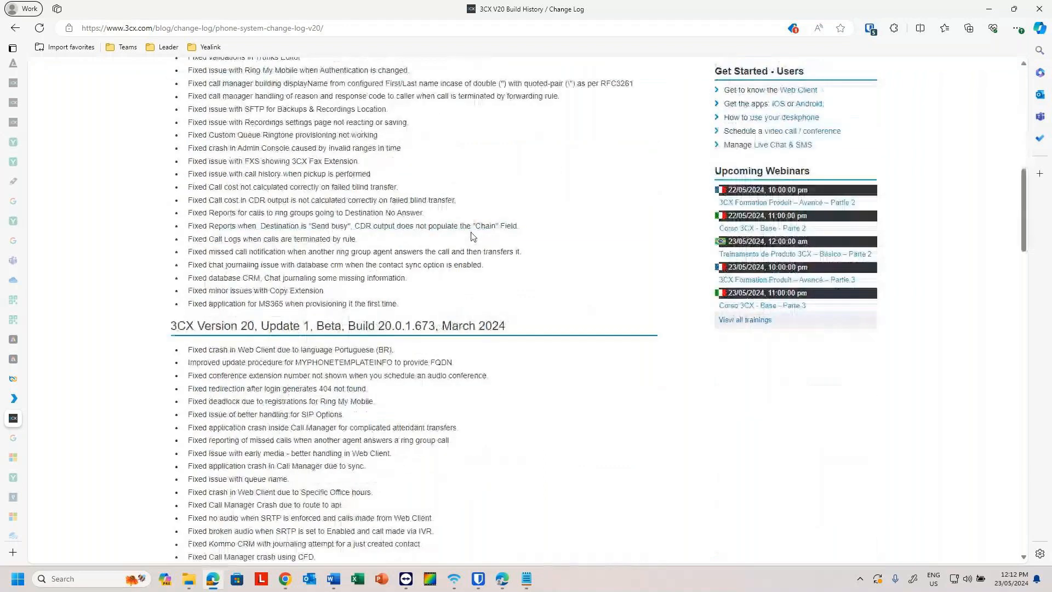
pyautogui.scroll(-1, 472, 237)
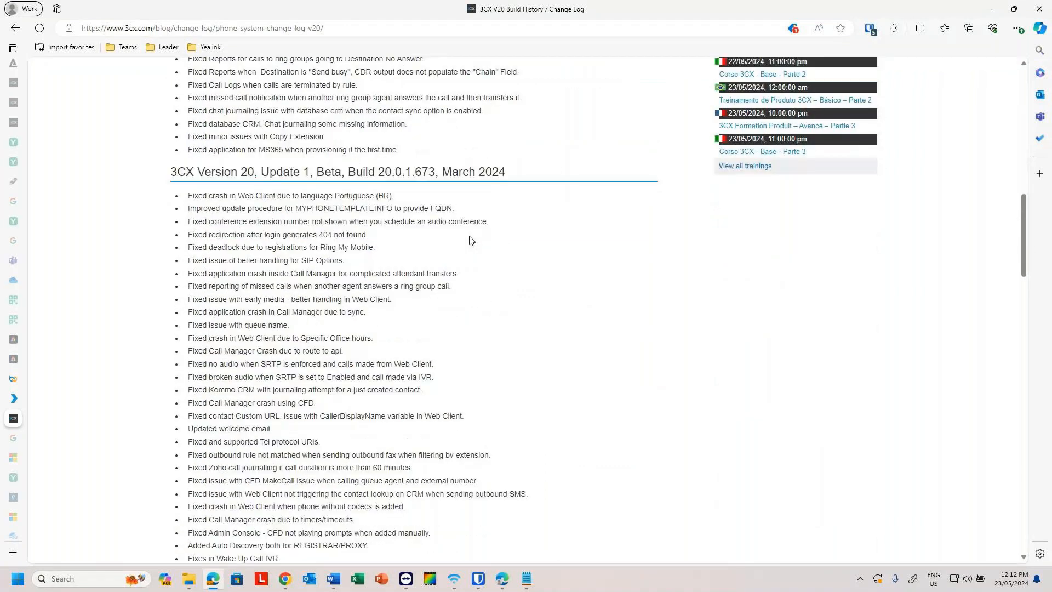
pyautogui.scroll(-6, 472, 240)
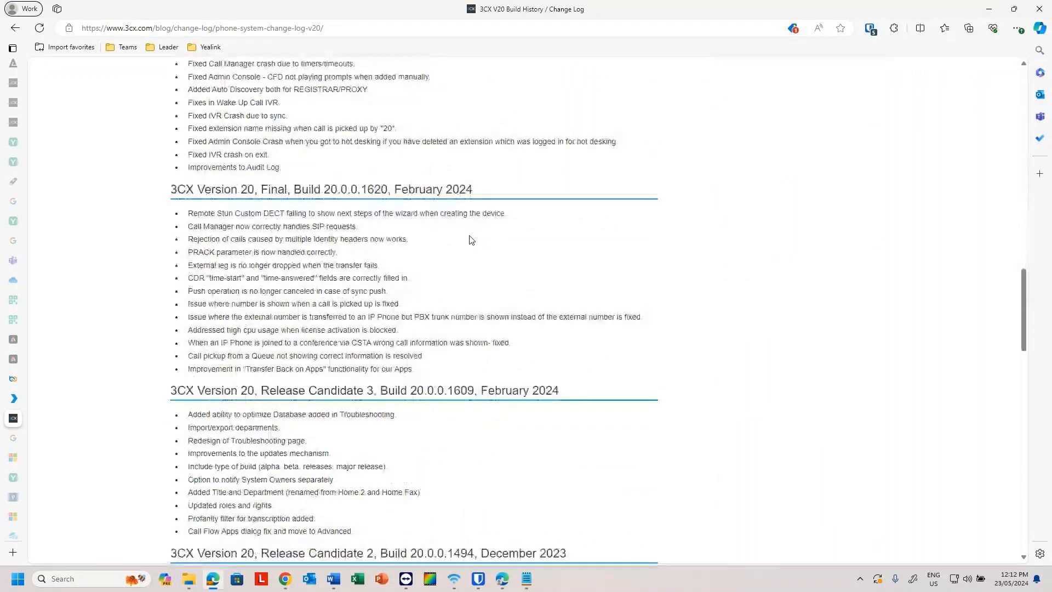
pyautogui.scroll(-4, 472, 241)
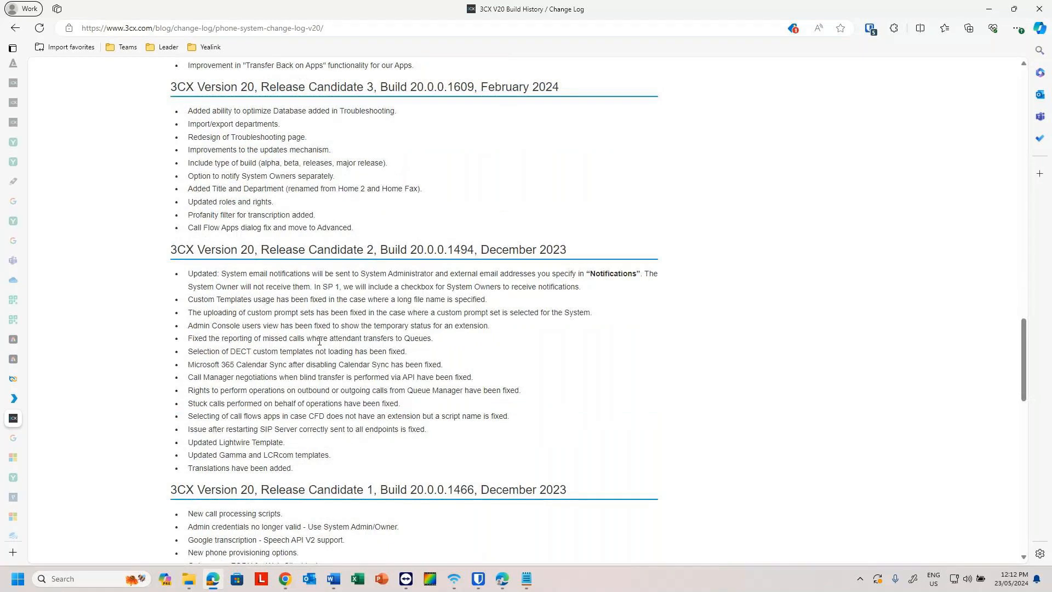
pyautogui.scroll(20, 143, 351)
pyautogui.scroll(1, 134, 347)
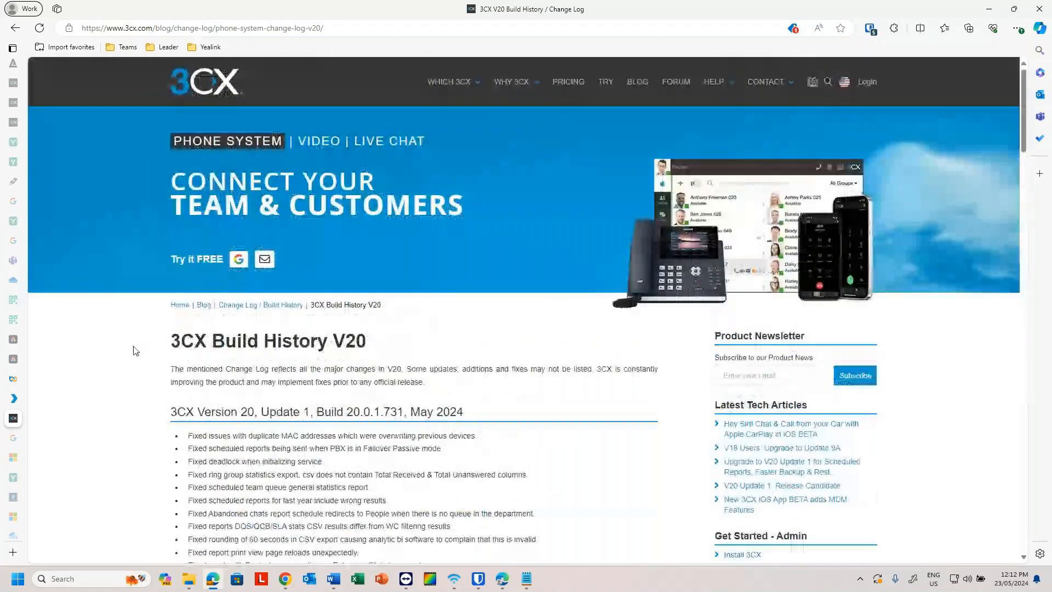
pyautogui.click(102, 399)
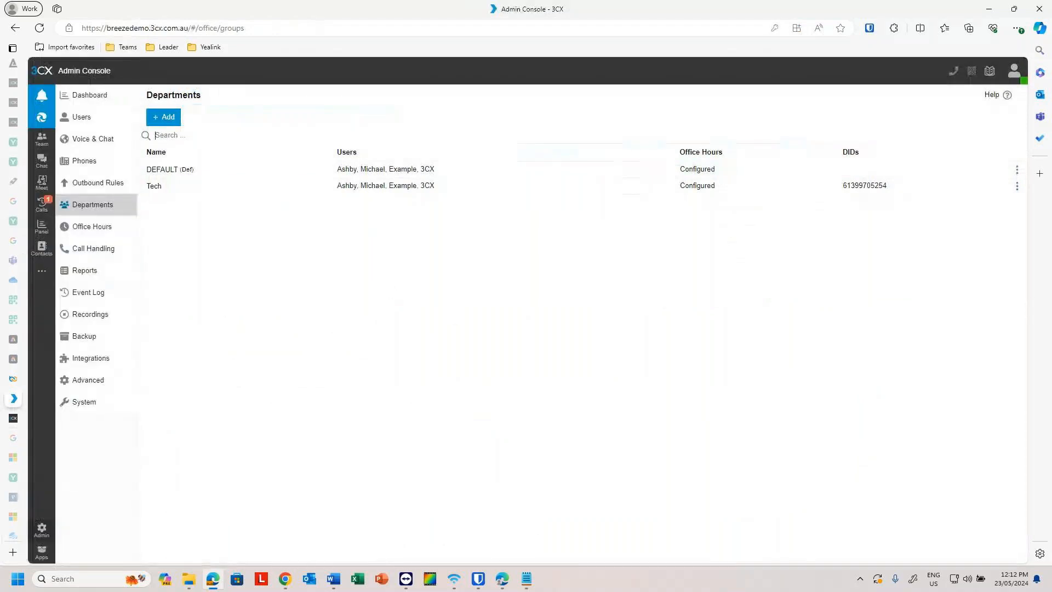